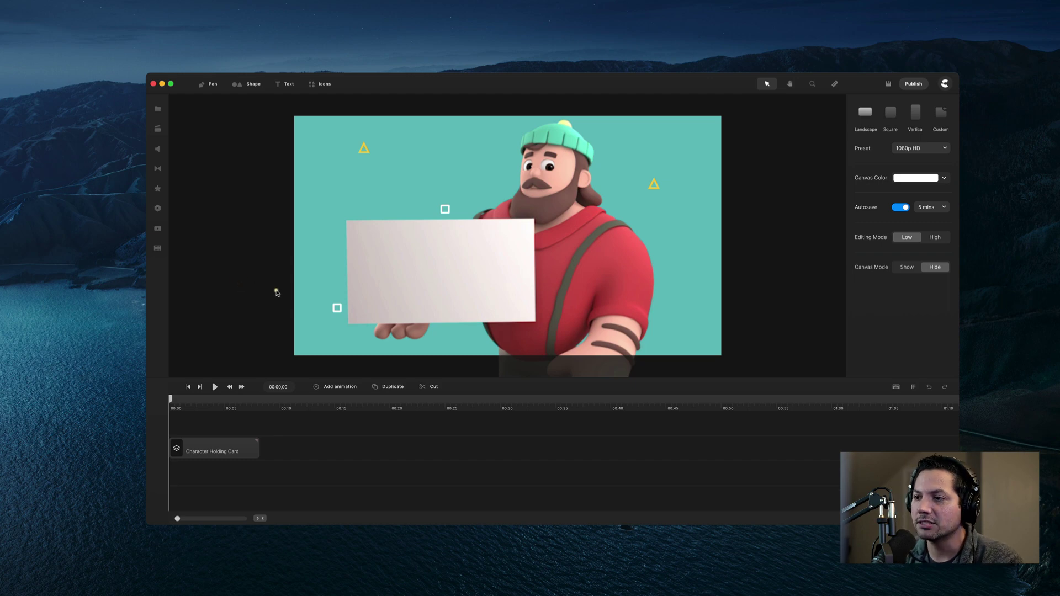
Play back the existing Character Holding Card animation to review the card text effect.
click(215, 387)
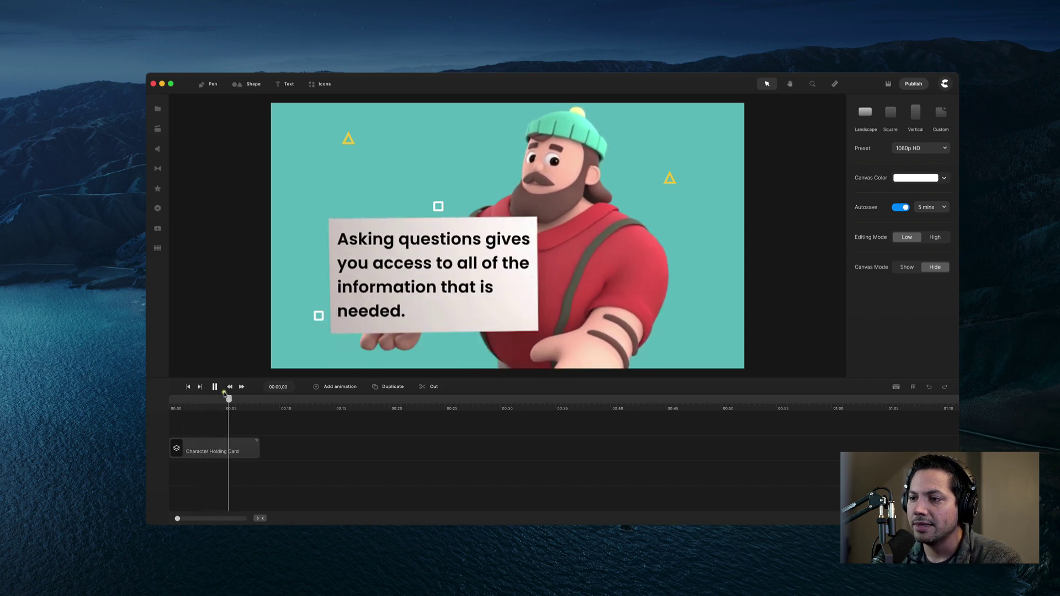
click(214, 386)
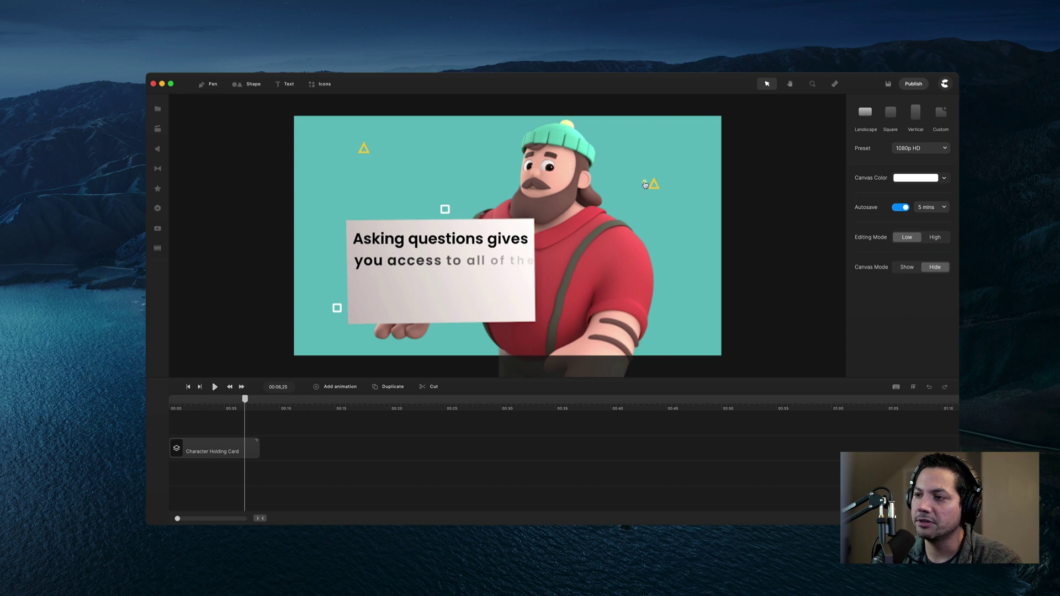
Delete the Character Holding Card clip and return the playhead to the start of the timeline.
click(210, 451)
key(Delete)
drag(245, 398, 154, 413)
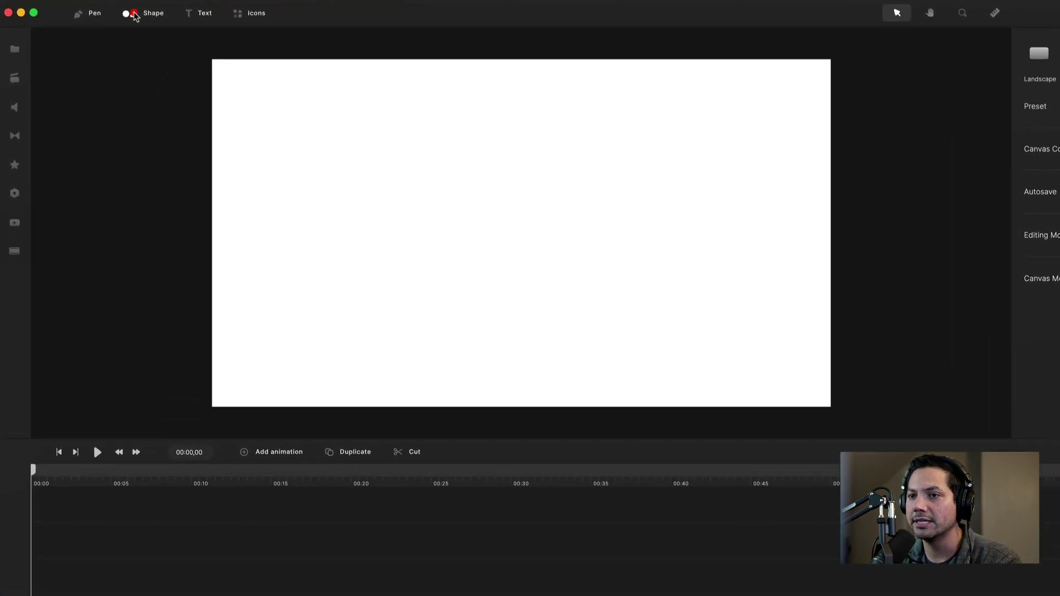
Add a rectangle shape to the canvas and scale it to fill the whole canvas.
click(239, 85)
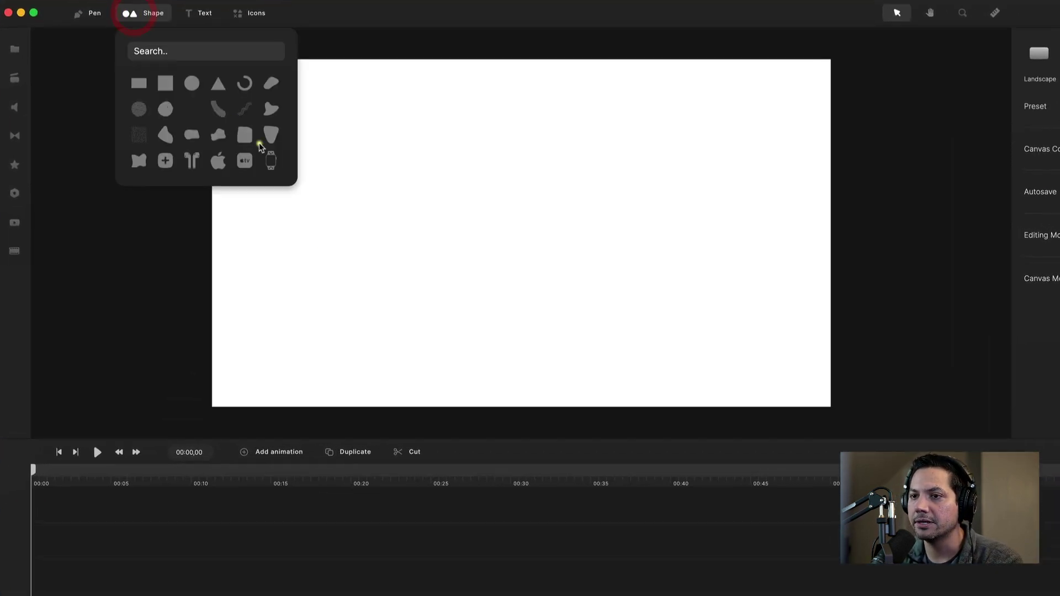
click(139, 83)
click(245, 346)
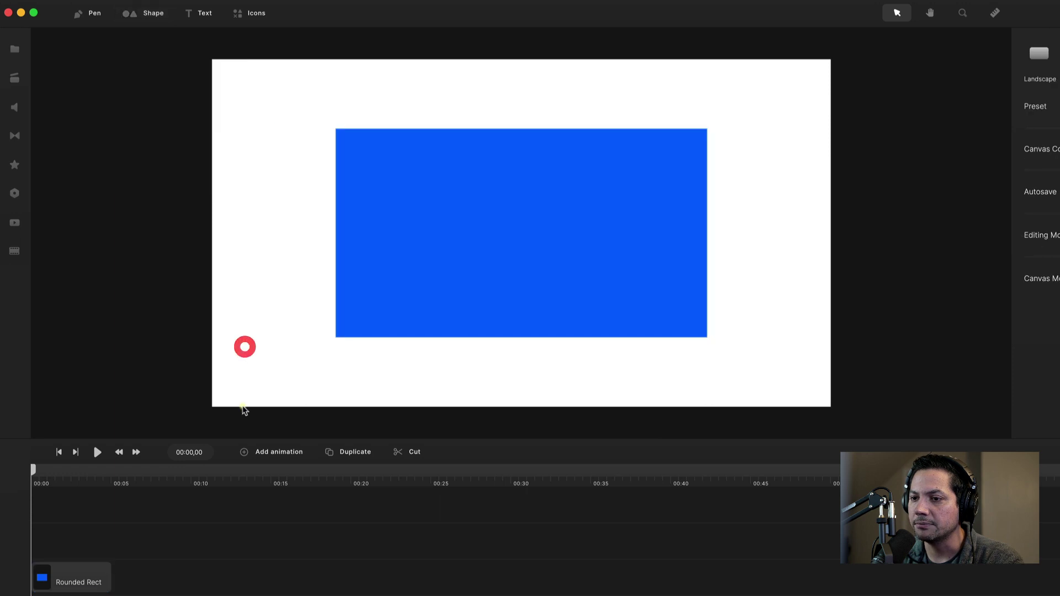
click(421, 211)
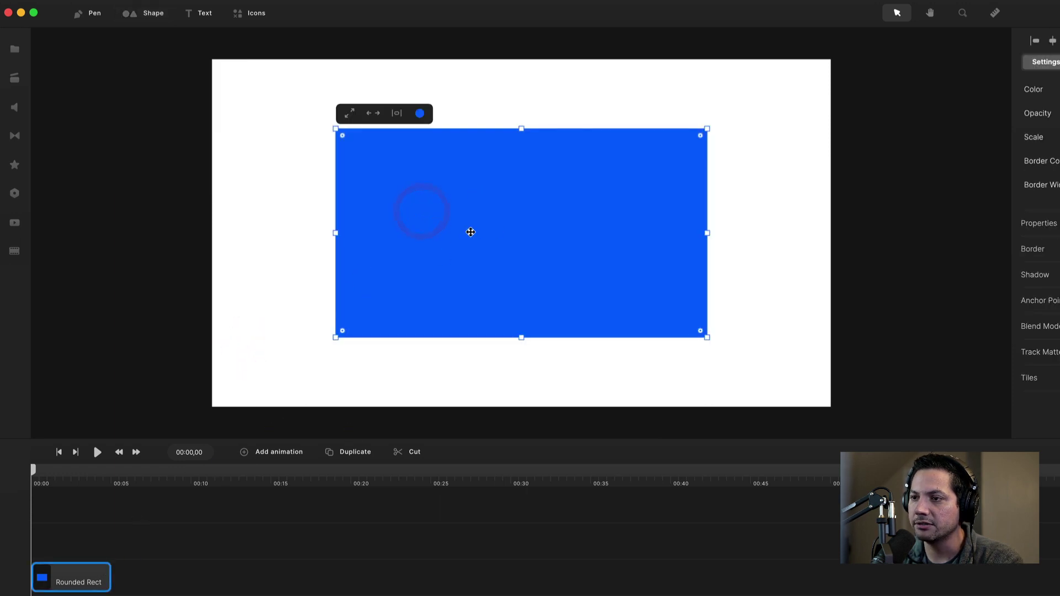
click(349, 113)
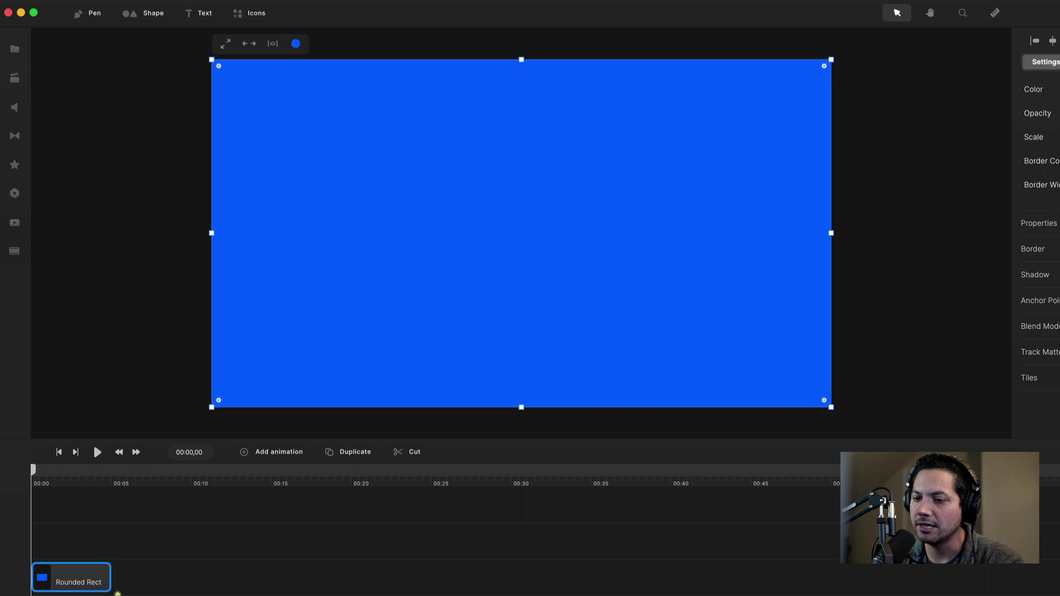
Extend the rectangle's clip to about 10 seconds and fill it with the saved teal colour 65bfbf.
drag(111, 584, 189, 582)
click(190, 579)
click(78, 581)
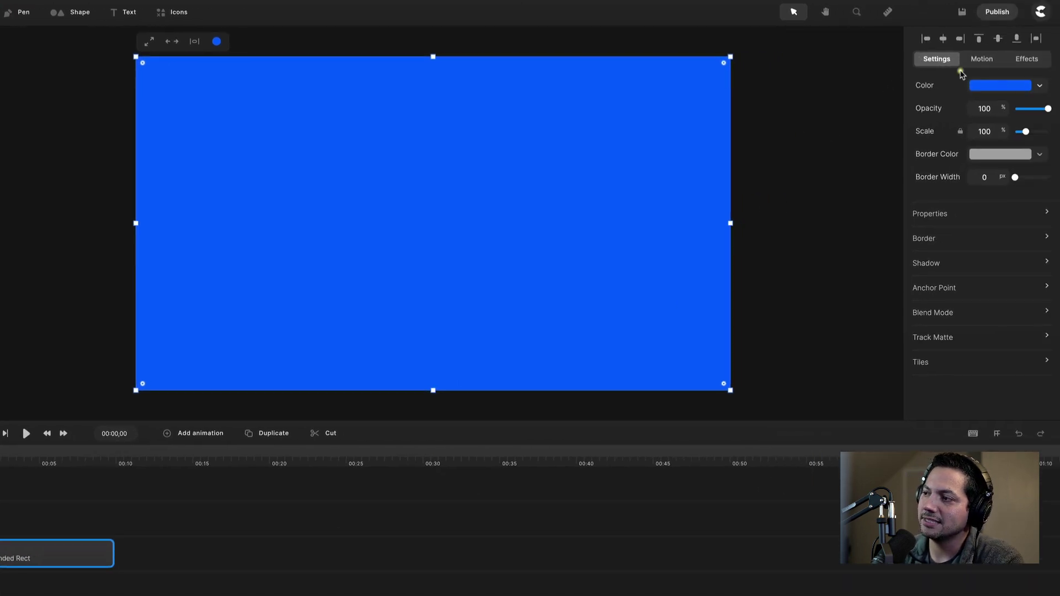
click(1035, 90)
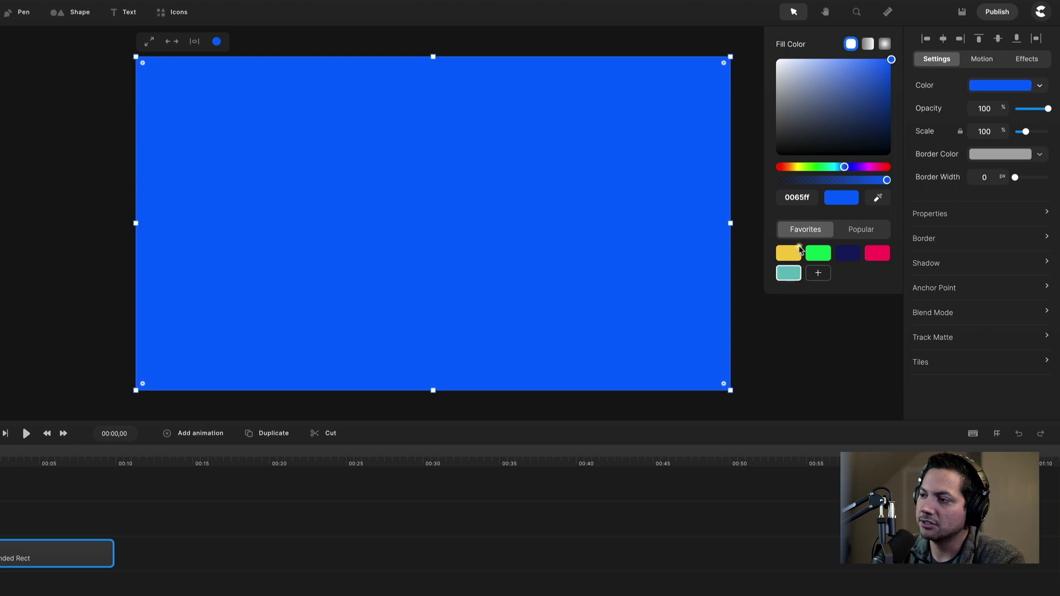
click(789, 273)
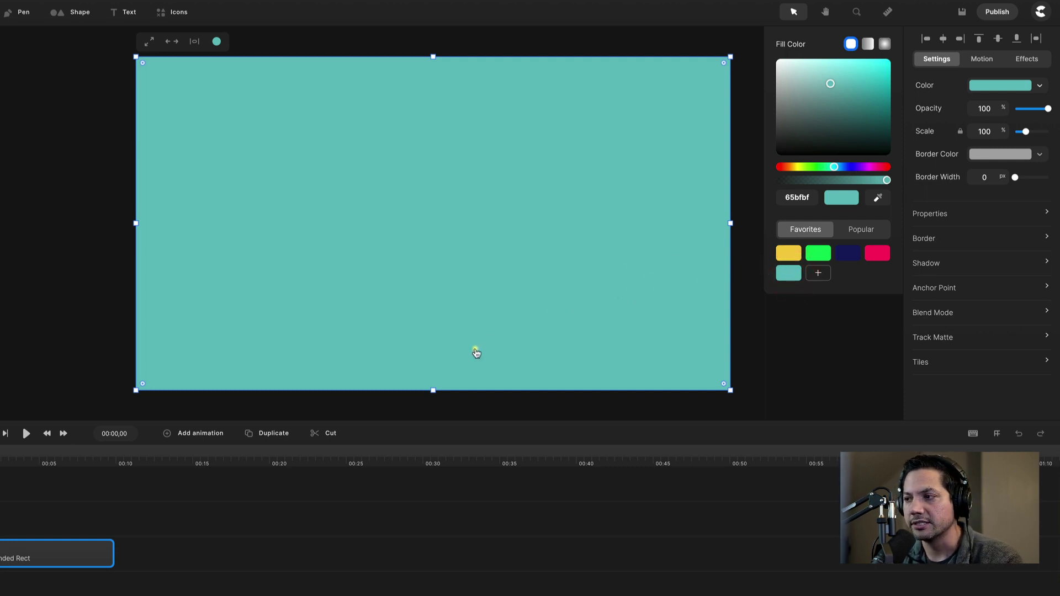
Rename the rectangle's timeline layer to Background.
click(205, 520)
click(81, 530)
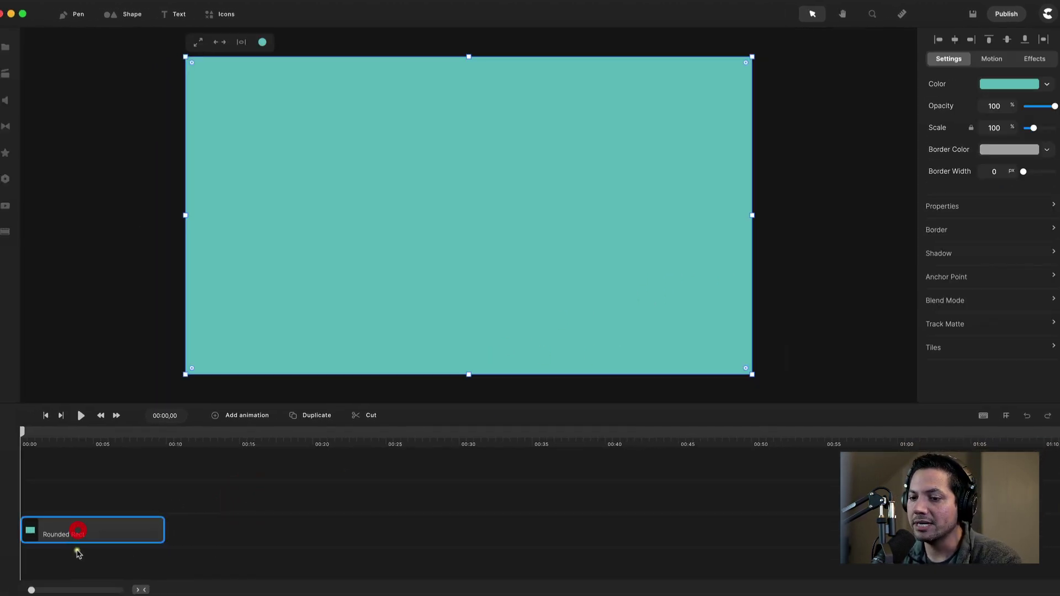
right_click(82, 538)
click(112, 432)
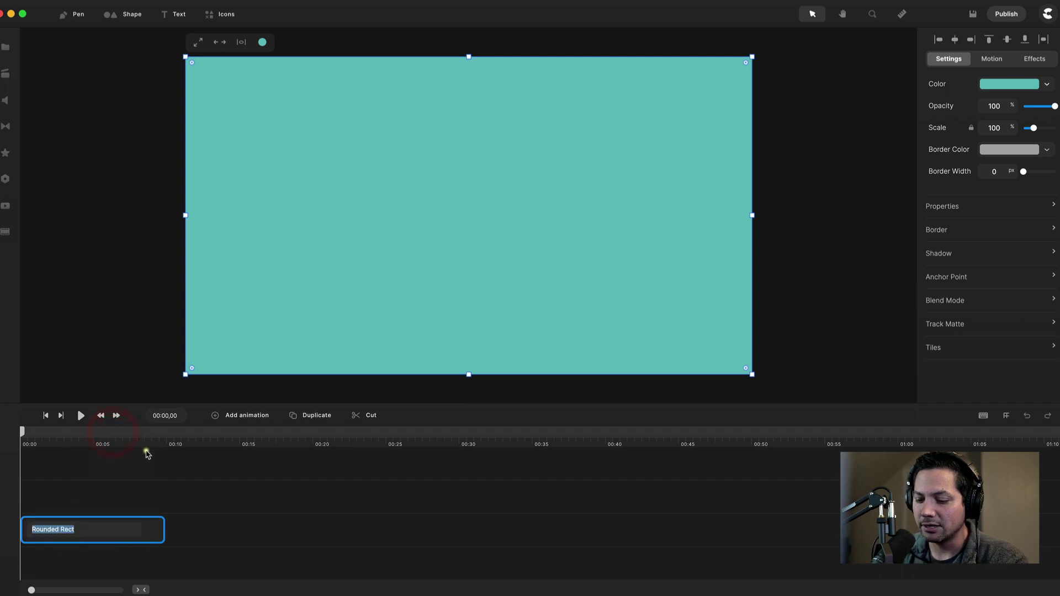
text(Background)
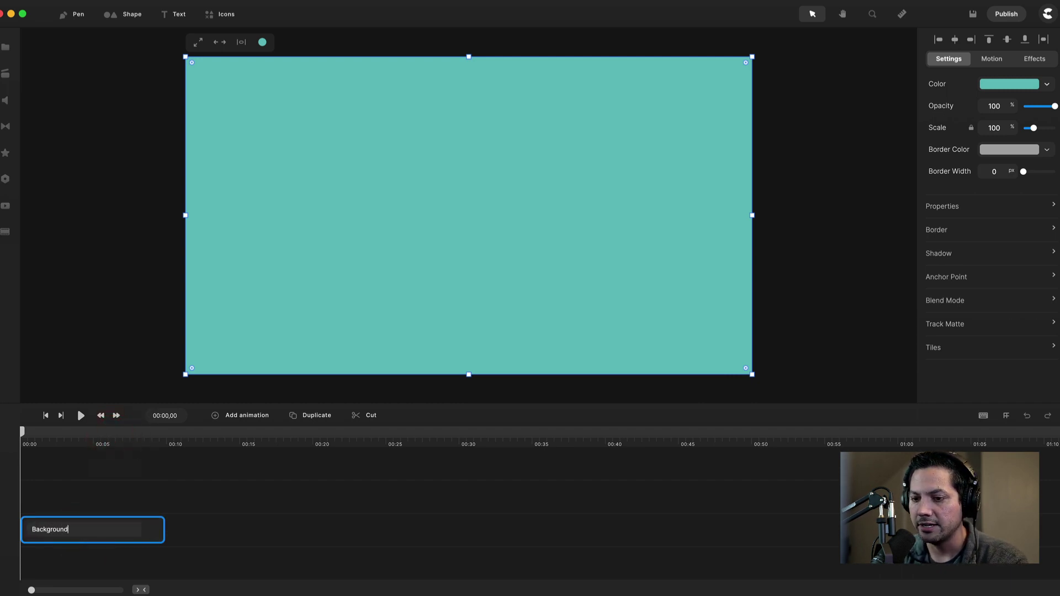
key(Return)
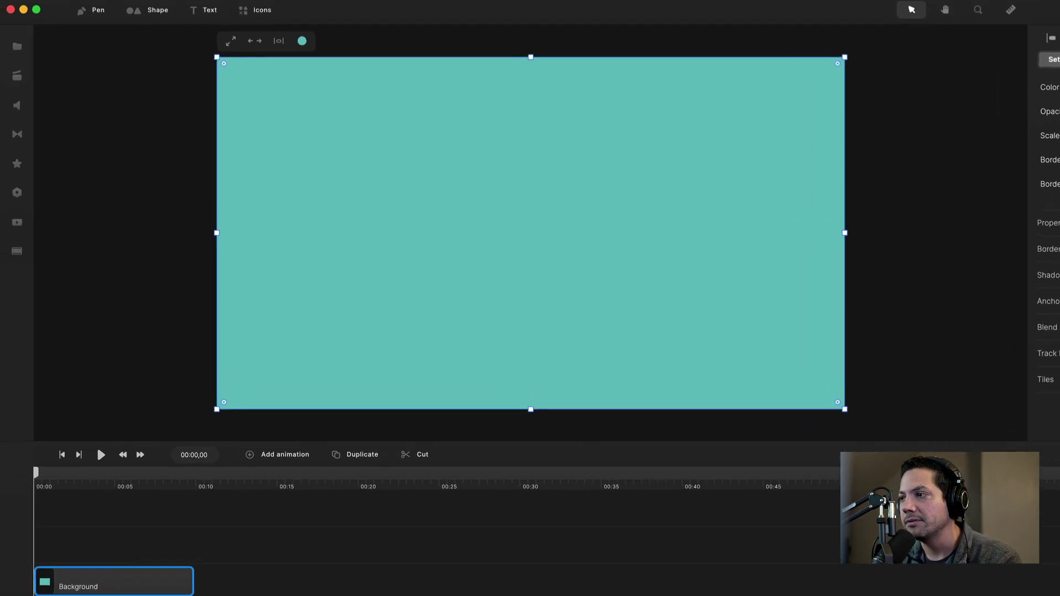
Search the 3D characters library for "jack" and place the Jack character on the canvas.
click(23, 81)
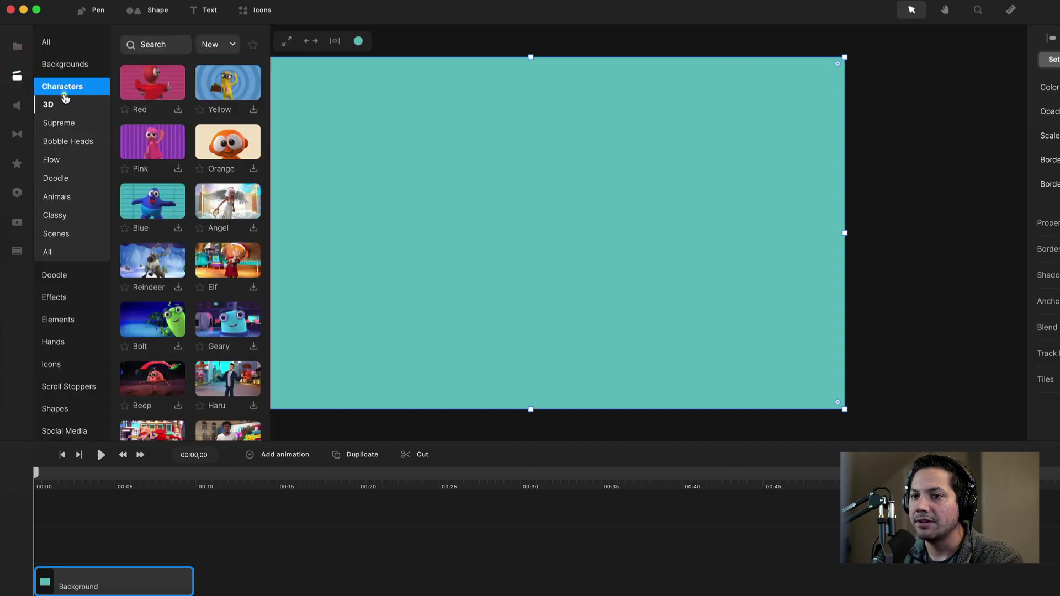
click(49, 105)
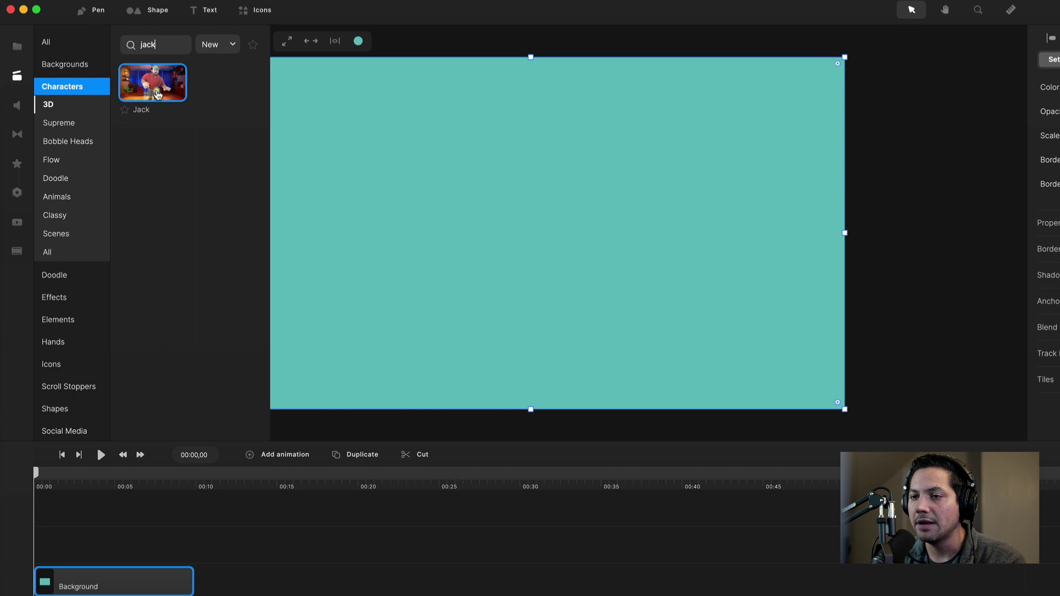
double_click(167, 40)
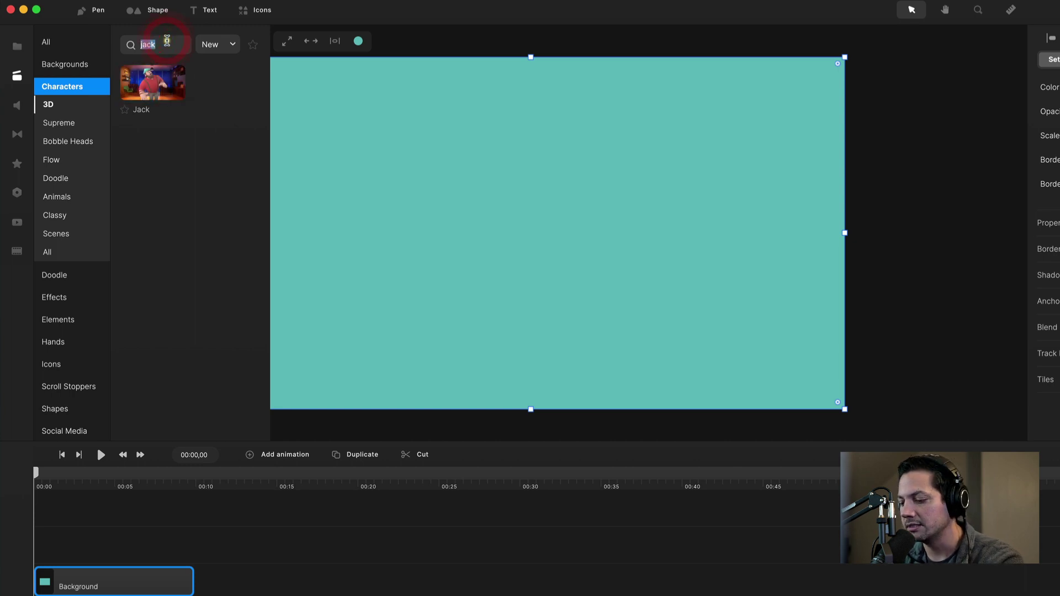
key(BackSpace)
click(98, 104)
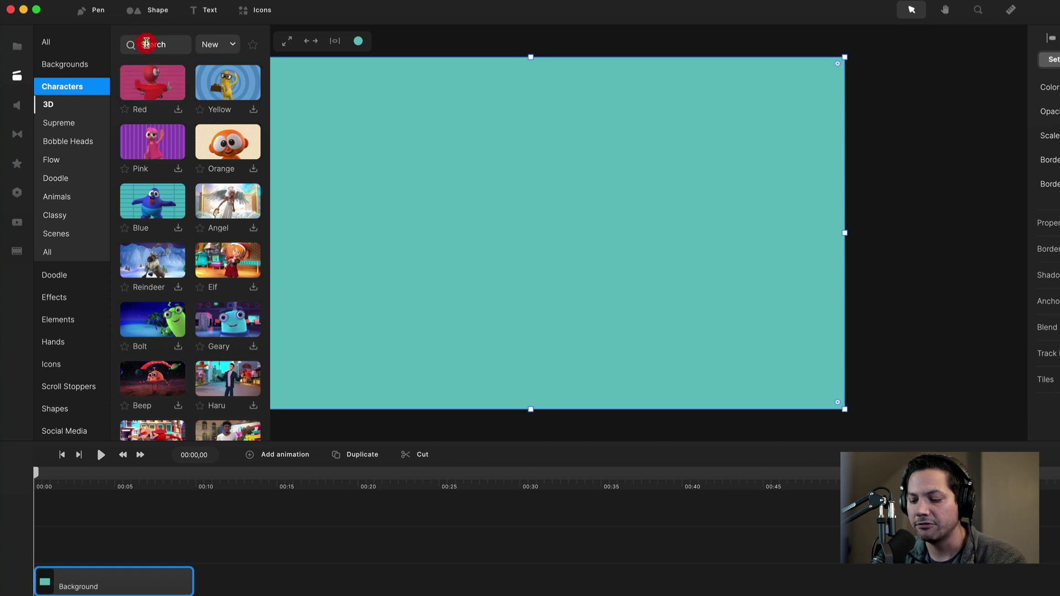
text(jack)
key(Return)
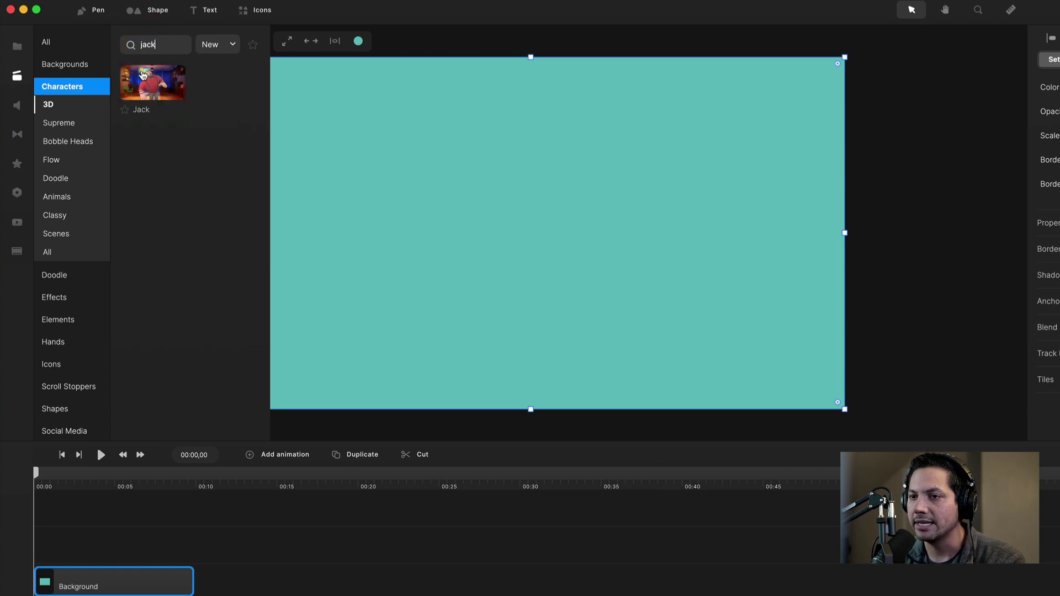
drag(143, 75, 402, 193)
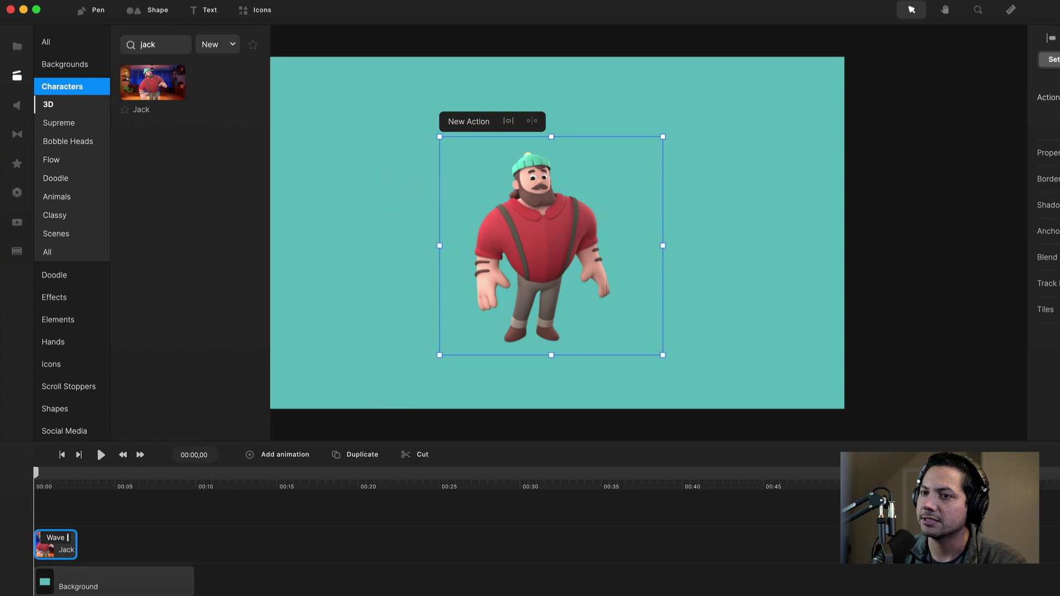
click(17, 76)
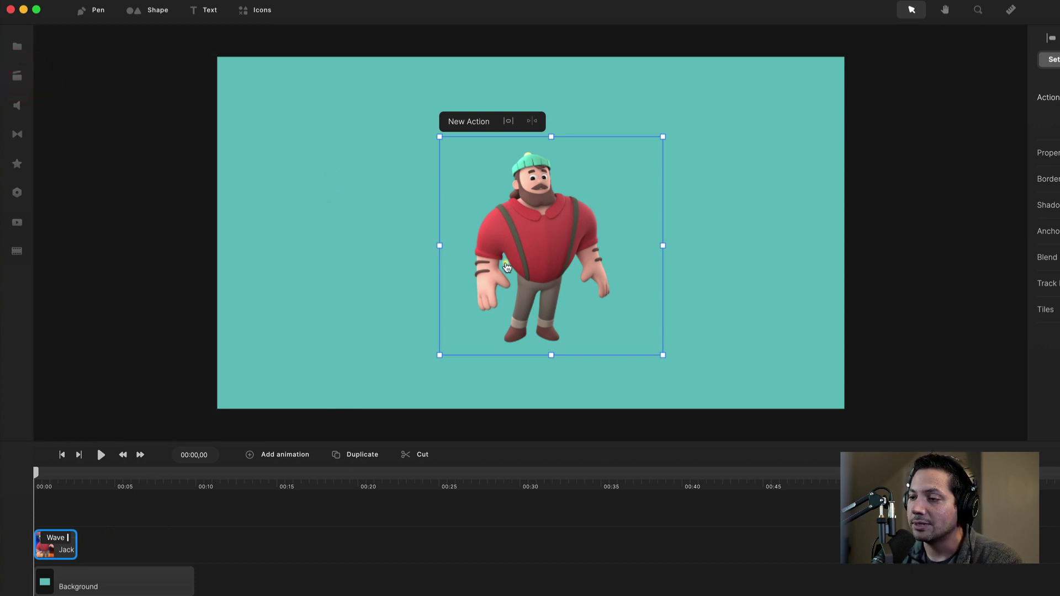
Play back Jack's default Wave action.
key(space)
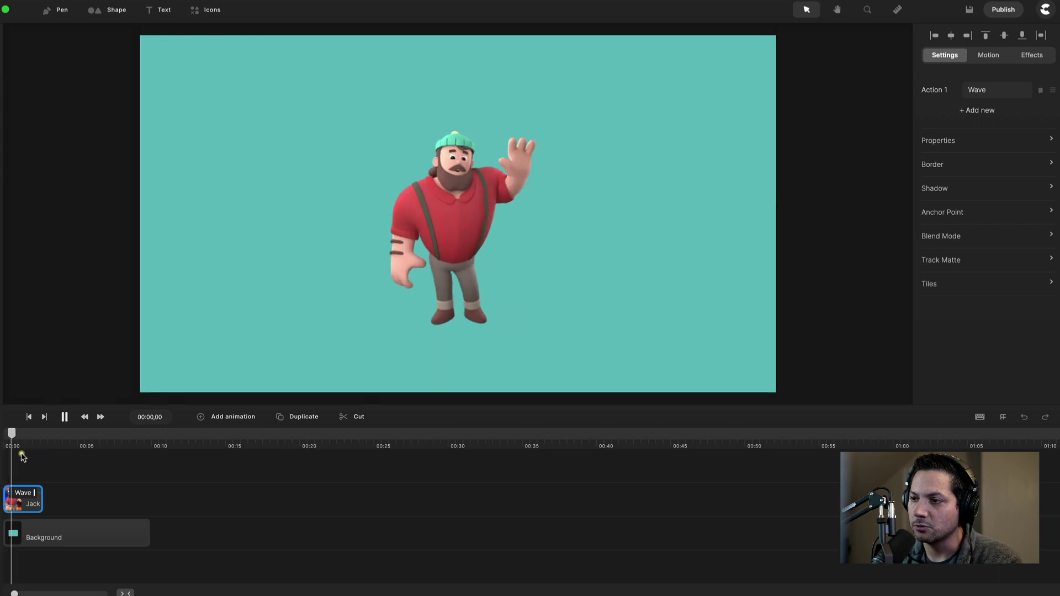
click(29, 505)
click(30, 508)
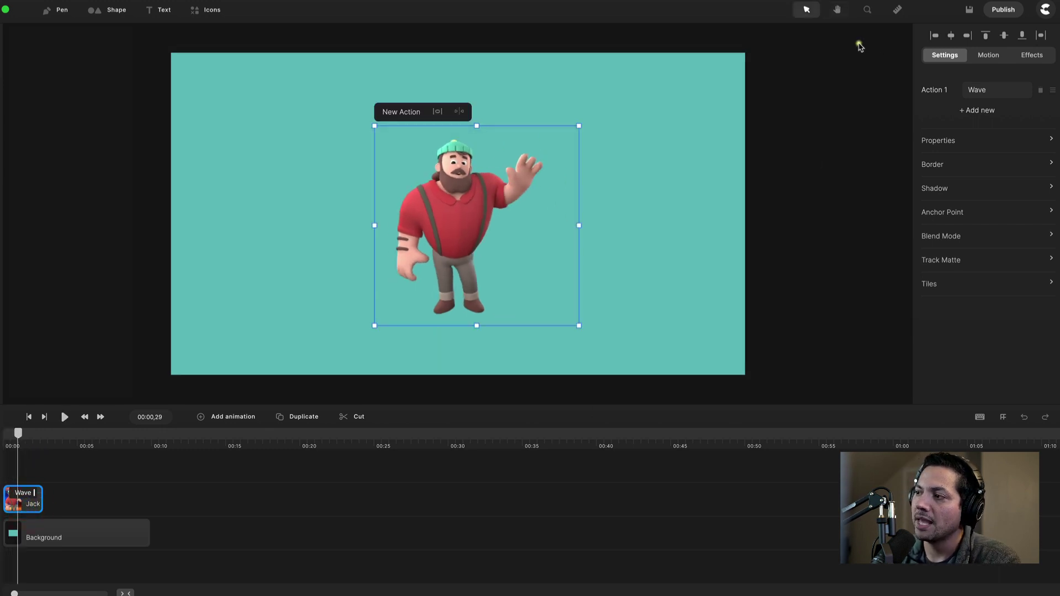
Change Jack's action to Holding a Card and extend it to about 10 seconds to match the background.
click(981, 89)
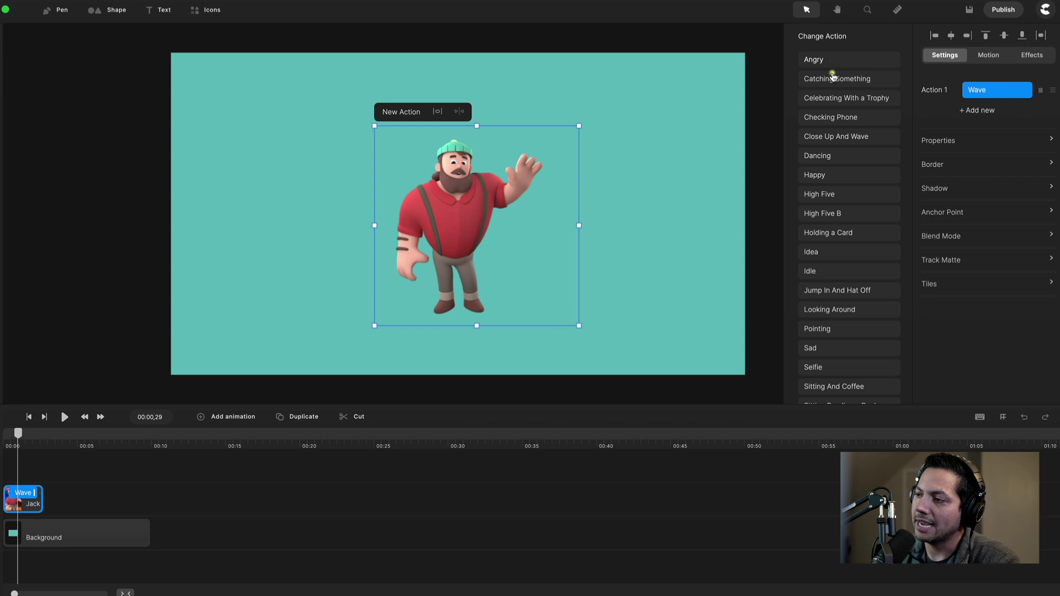
scroll(843, 321, down, 1)
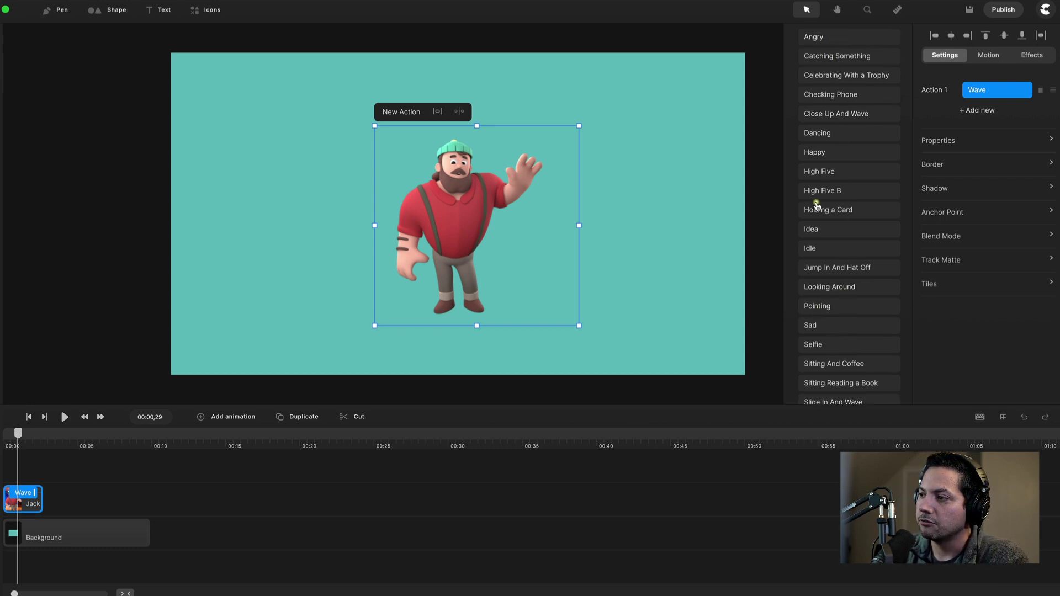
click(833, 210)
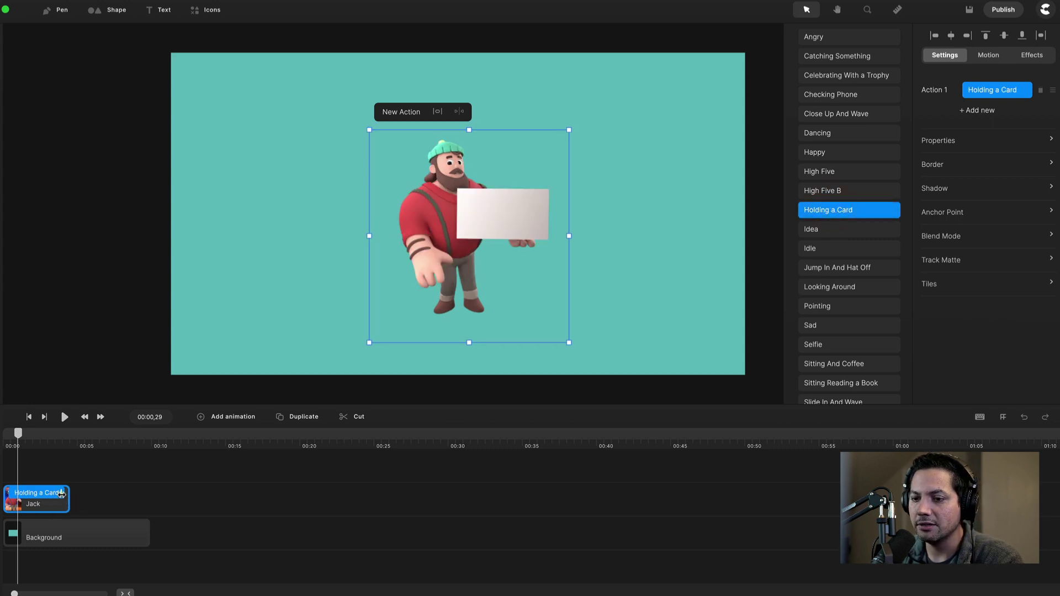
drag(61, 493, 145, 496)
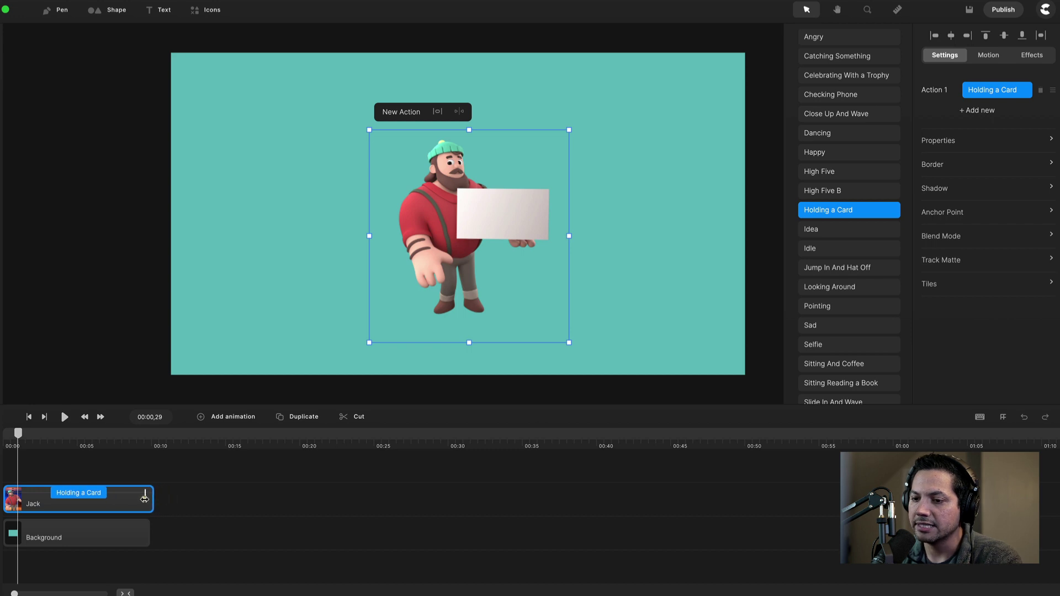
click(146, 500)
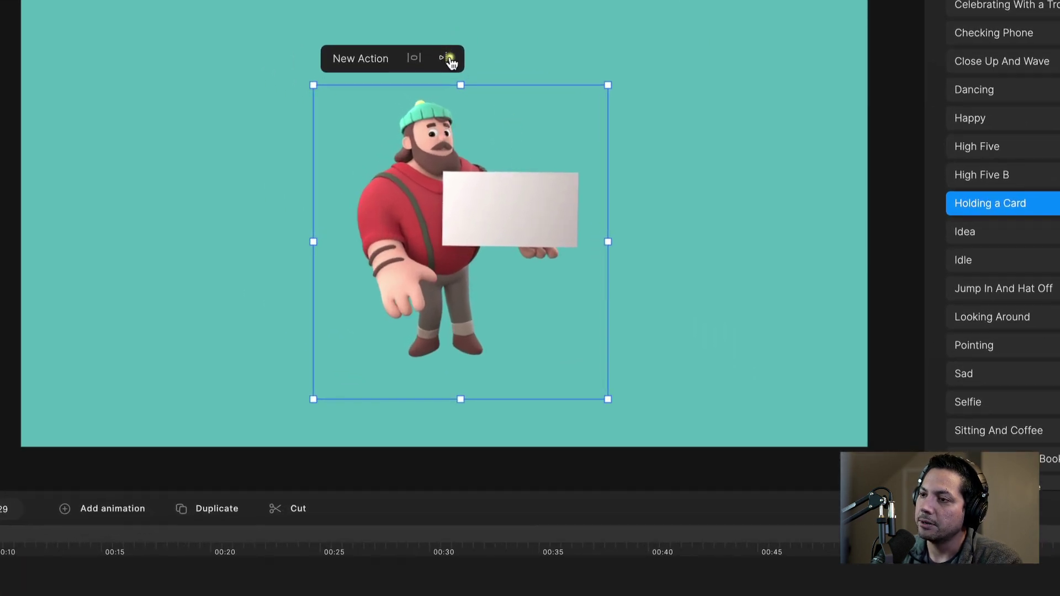
Flip Jack horizontally and enlarge and reposition him until his feet extend below the canvas.
click(449, 59)
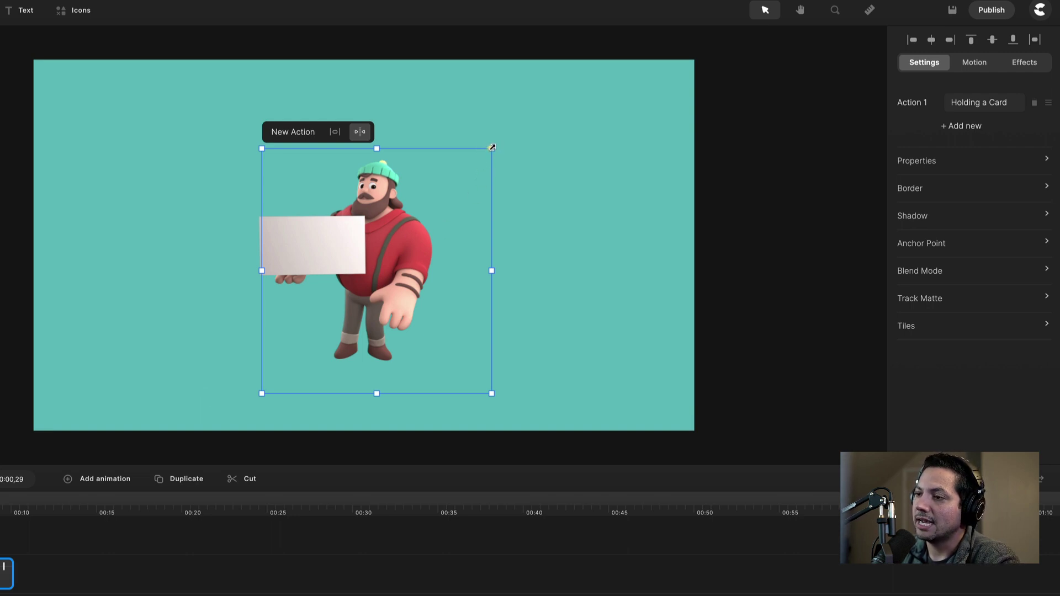
drag(492, 147, 679, 50)
drag(474, 190, 425, 296)
drag(564, 125, 679, 76)
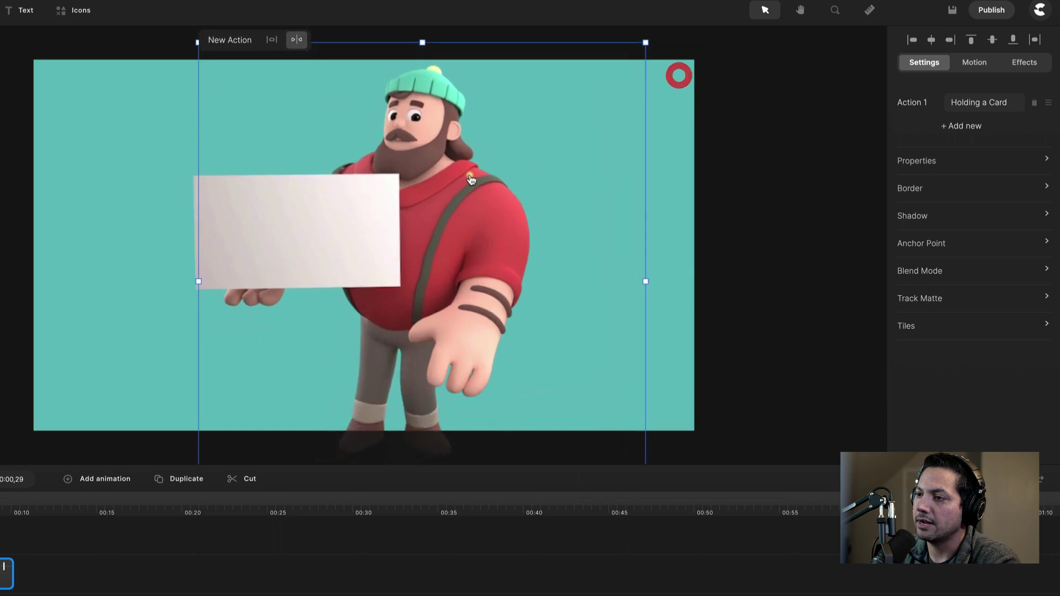
drag(471, 180, 444, 252)
drag(621, 117, 696, 65)
drag(494, 214, 473, 209)
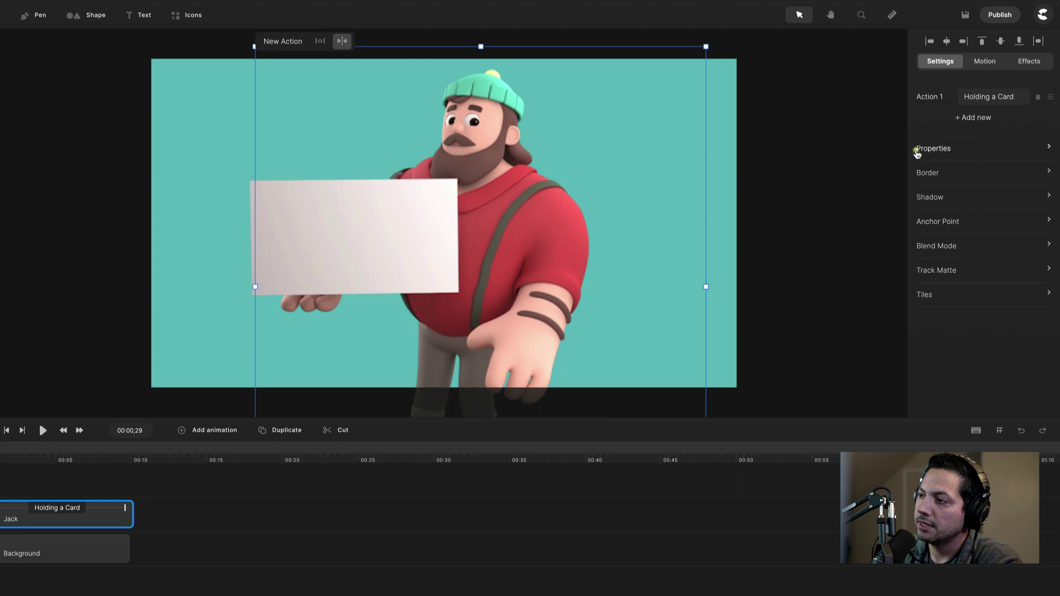
Fine-tune Jack's size and placement to about 98% scale at position x 86, y 79.
click(936, 150)
drag(886, 116, 888, 117)
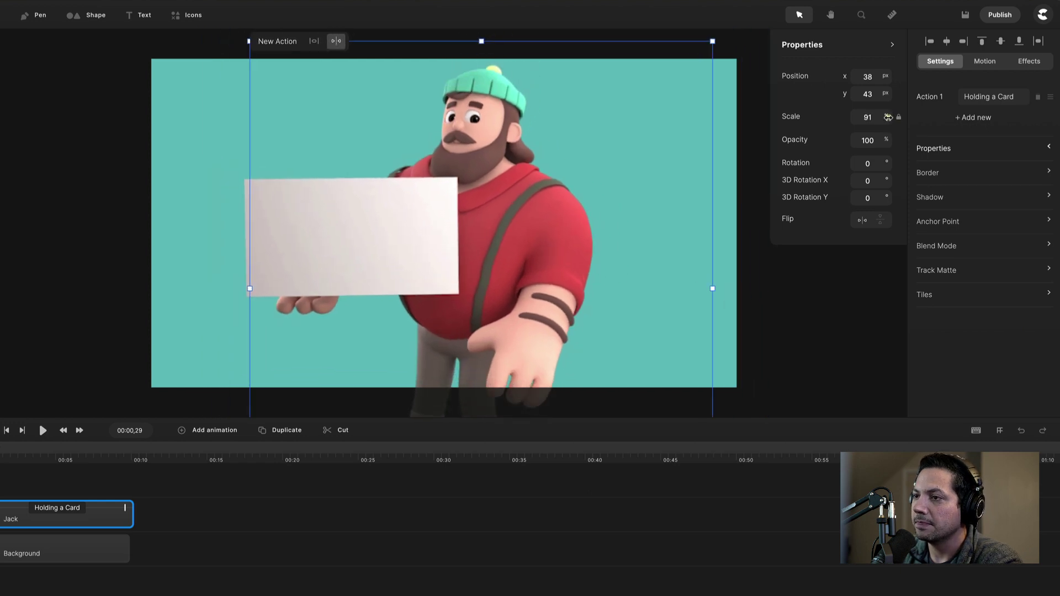
click(714, 192)
drag(488, 195, 486, 203)
drag(712, 52, 729, 43)
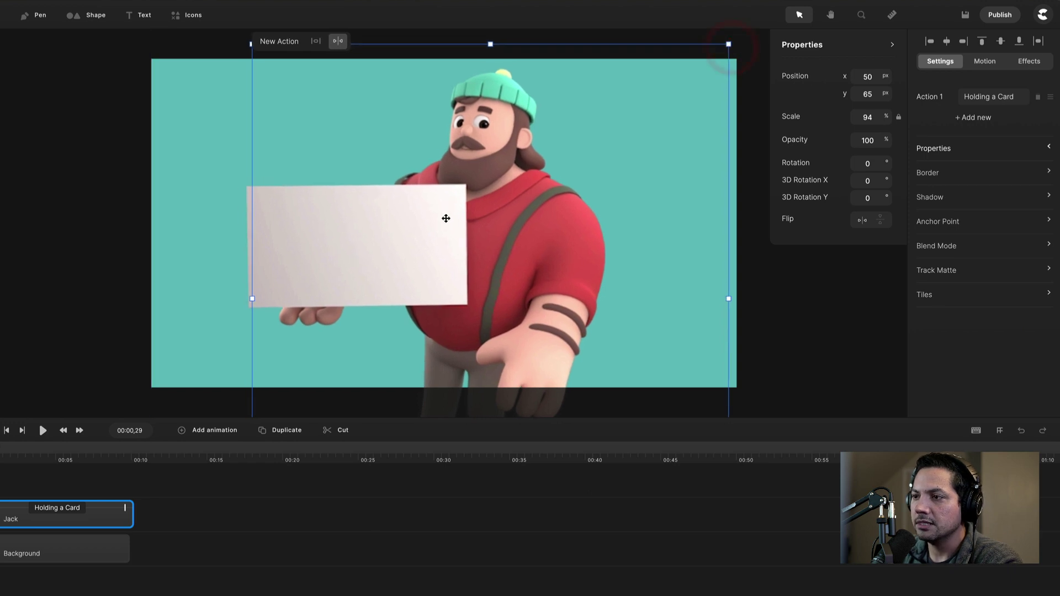
drag(445, 219, 443, 232)
drag(726, 56, 746, 41)
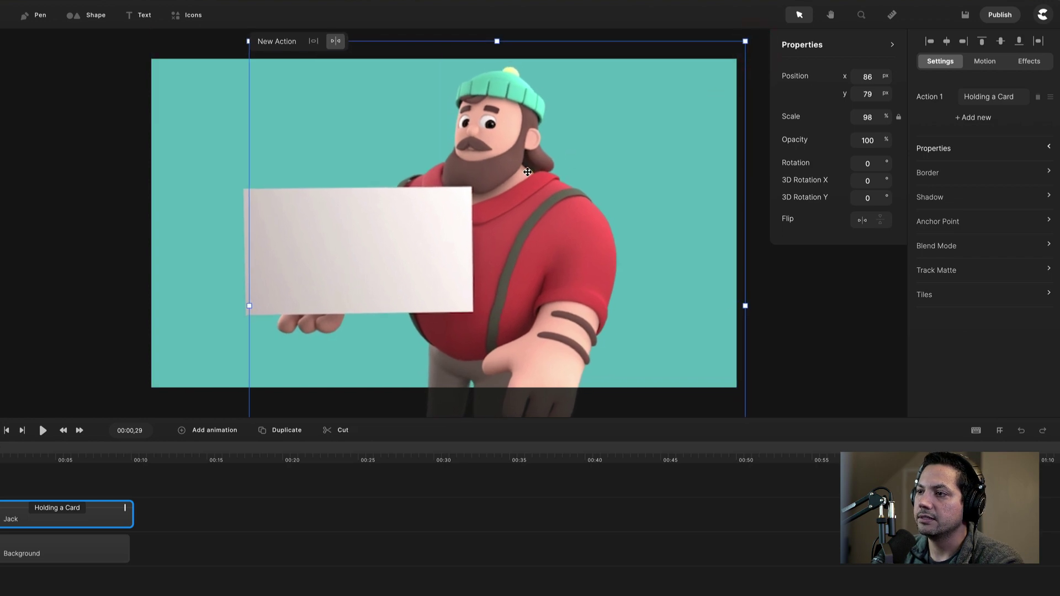
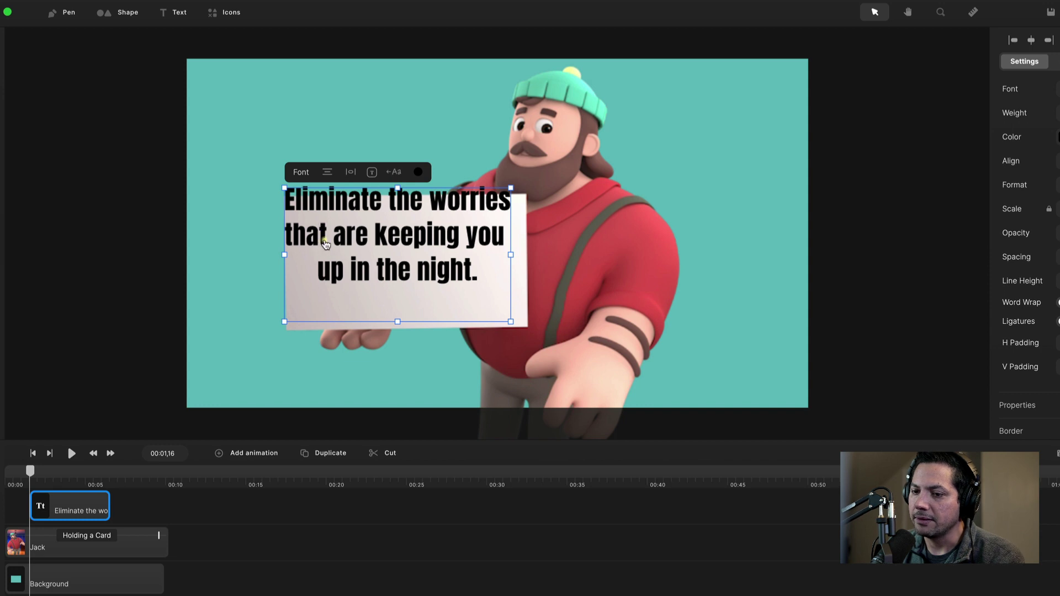
Position the text "Eliminate the worries that are keeping you up in the night." on Jack's card and left-align it.
click(74, 507)
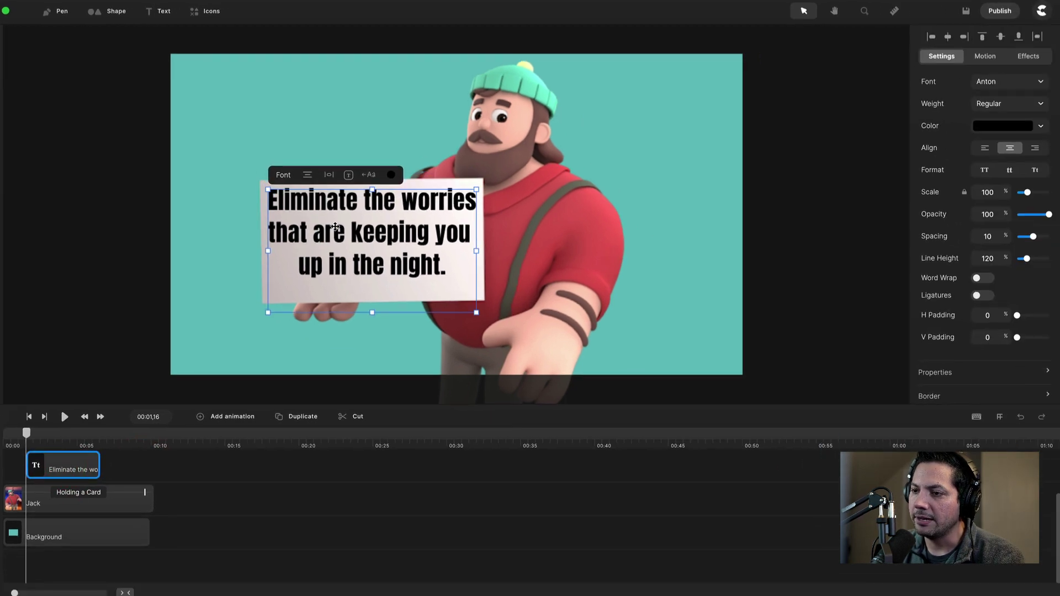
drag(335, 227, 336, 228)
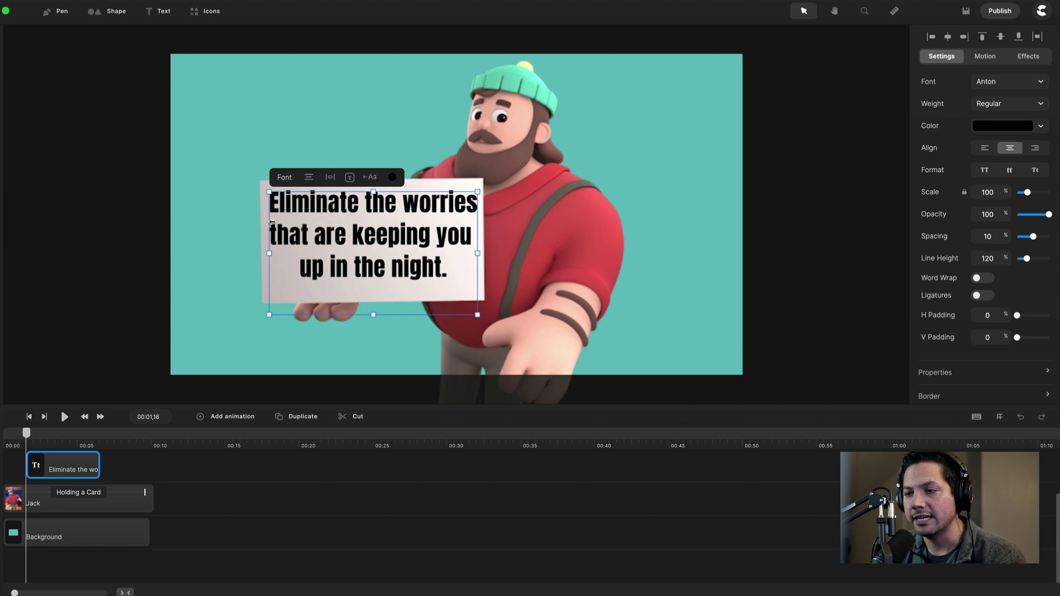
click(986, 148)
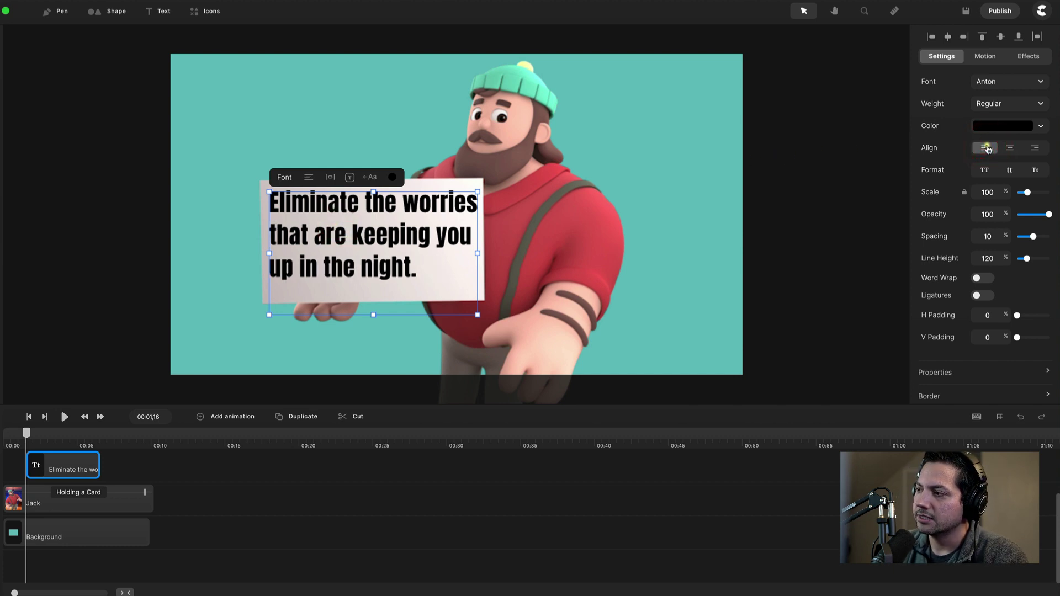
Change the card text's font to Poppins with the Semi Bold weight.
click(1029, 83)
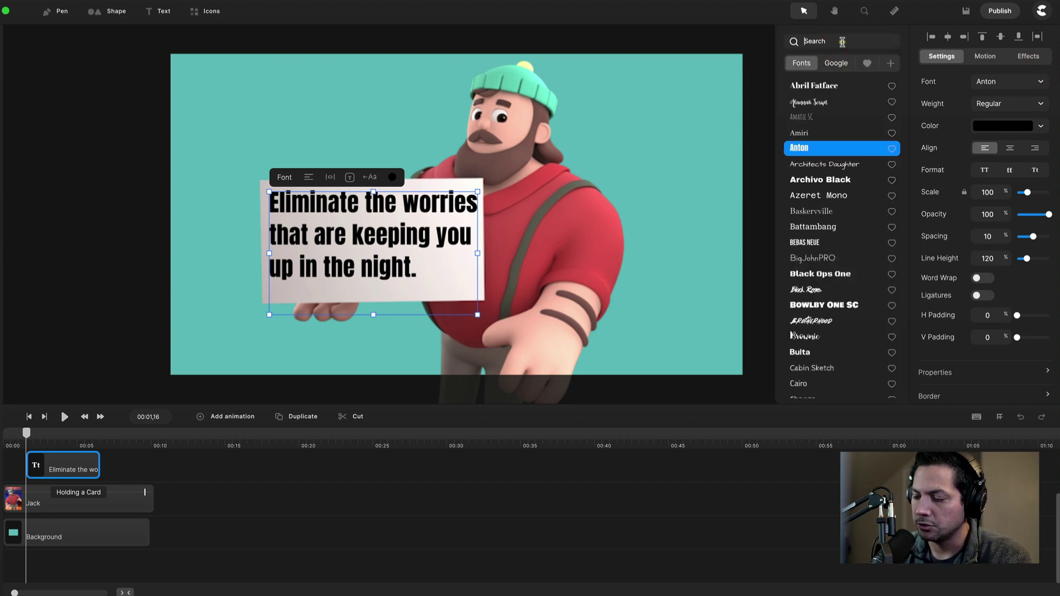
text(poppin)
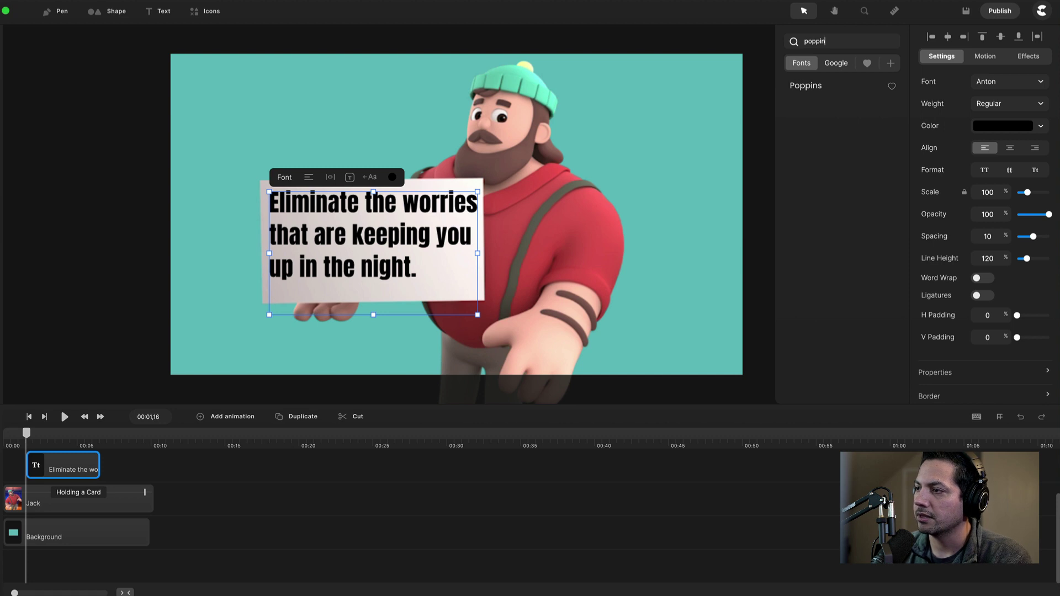
click(832, 89)
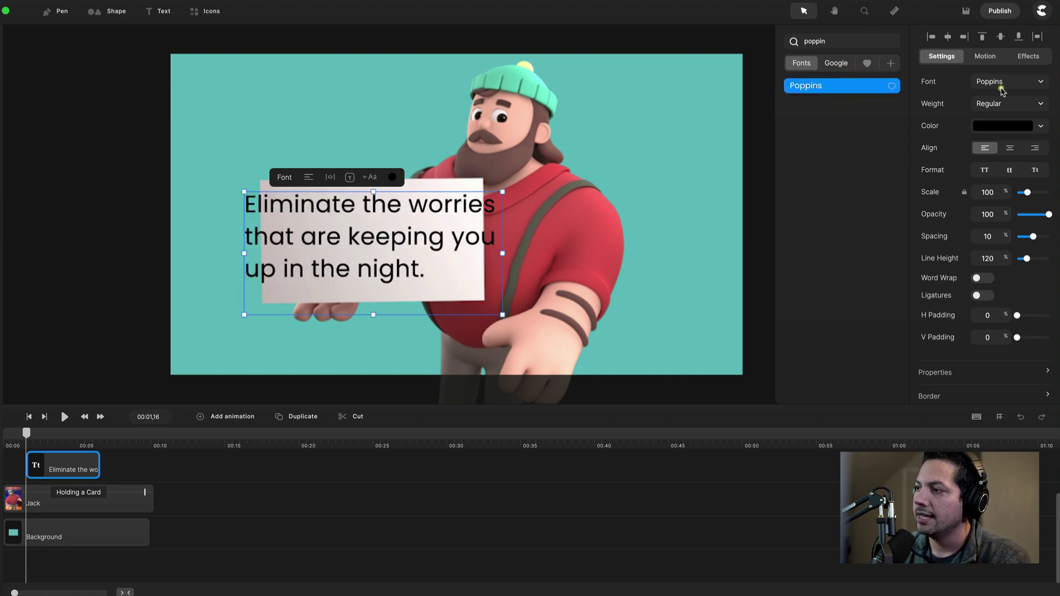
click(1006, 105)
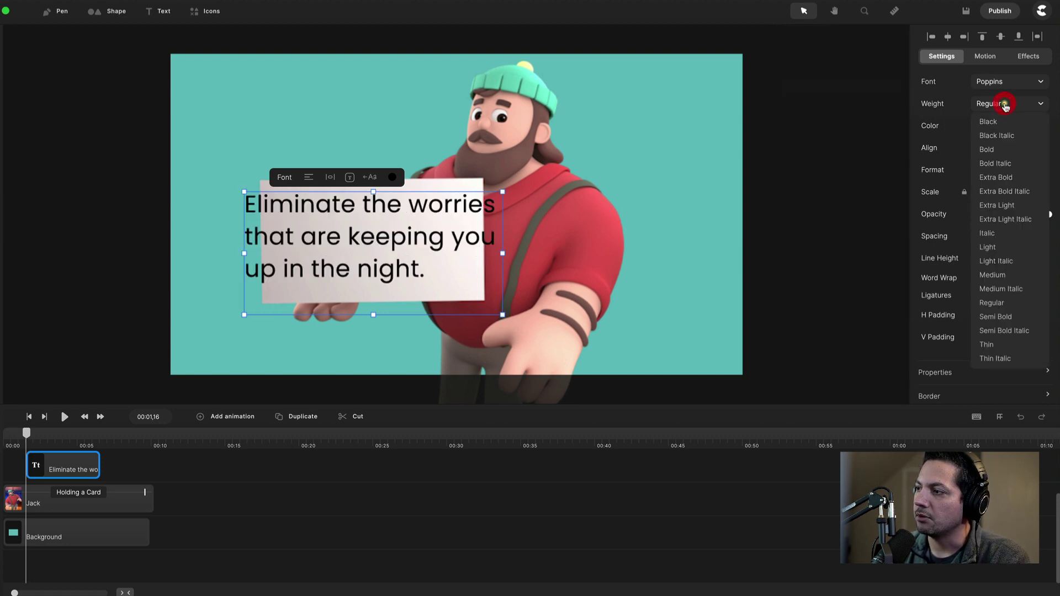
click(1006, 318)
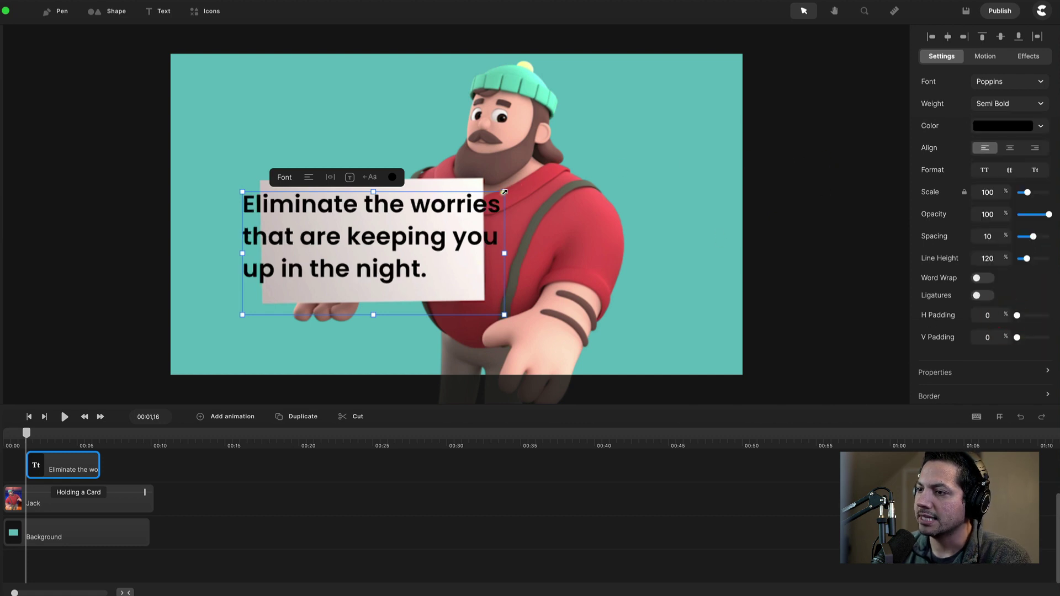
Scale the text down to about 83%, set its line height to 145%, and reposition it to fit within the card.
drag(506, 191, 480, 204)
drag(402, 223, 406, 210)
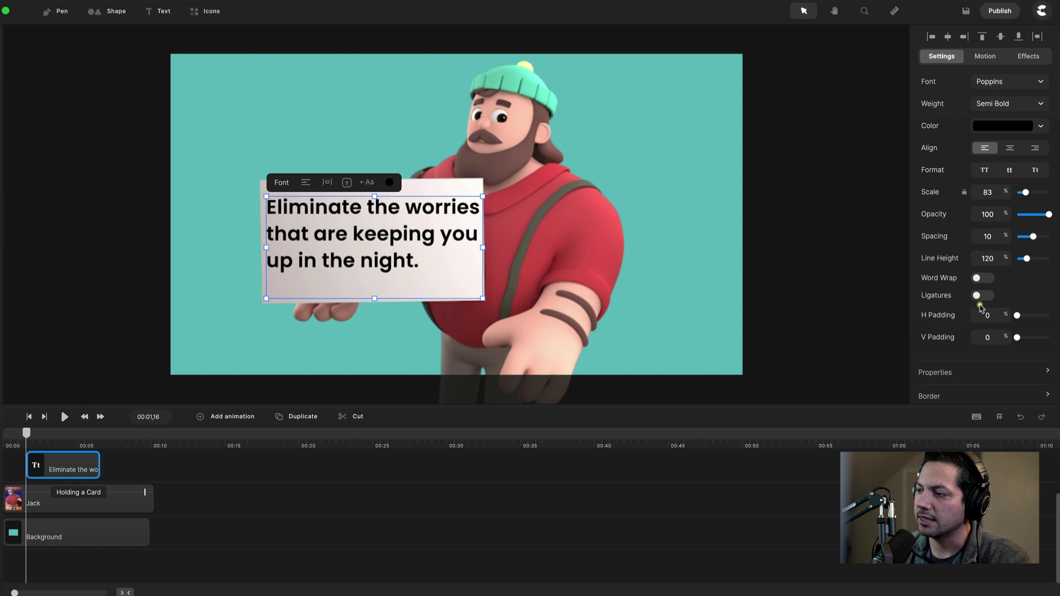
drag(1025, 257, 1030, 258)
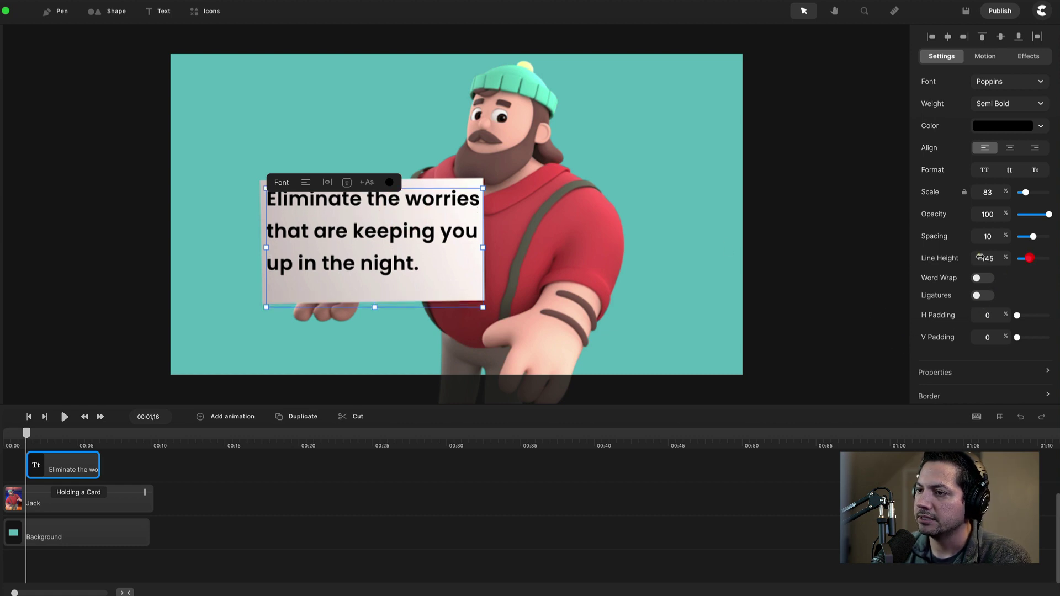
drag(434, 196, 434, 203)
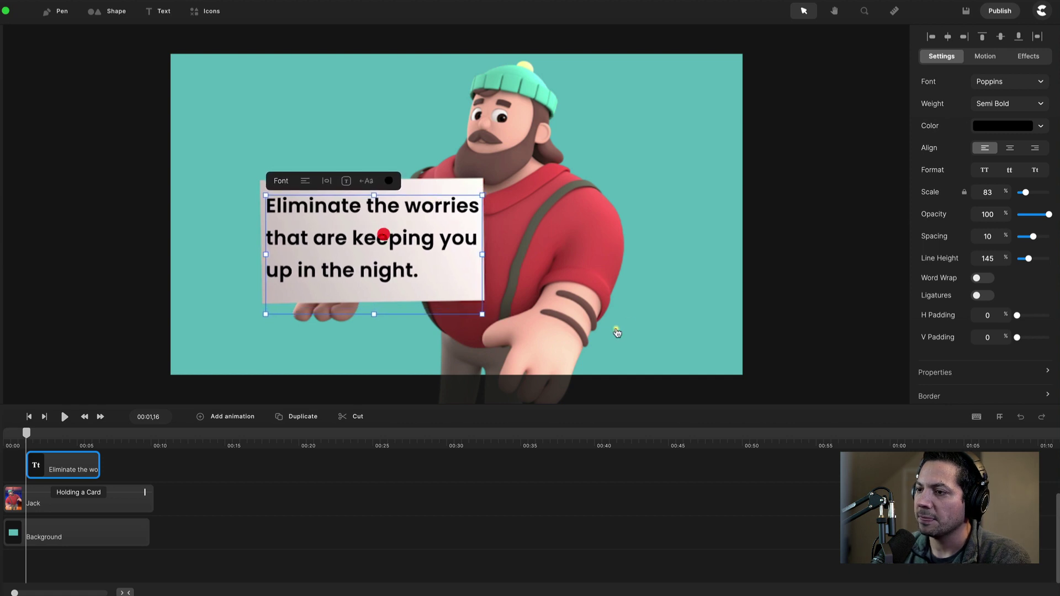
Play the scene from the beginning and shift the text clip earlier to start at about 00:00,27.
click(623, 308)
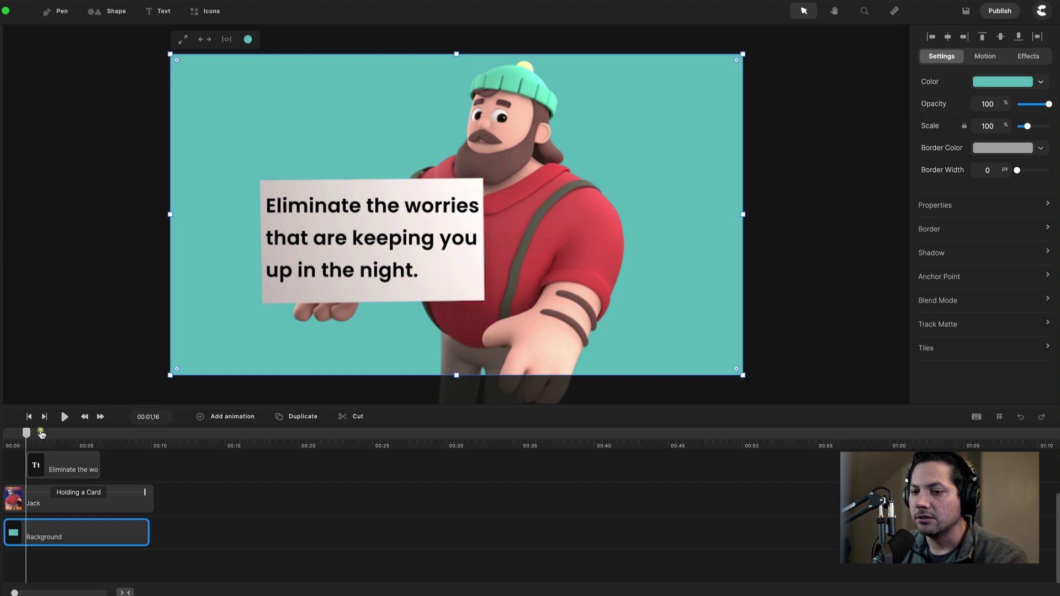
drag(40, 434, 6, 436)
key(space)
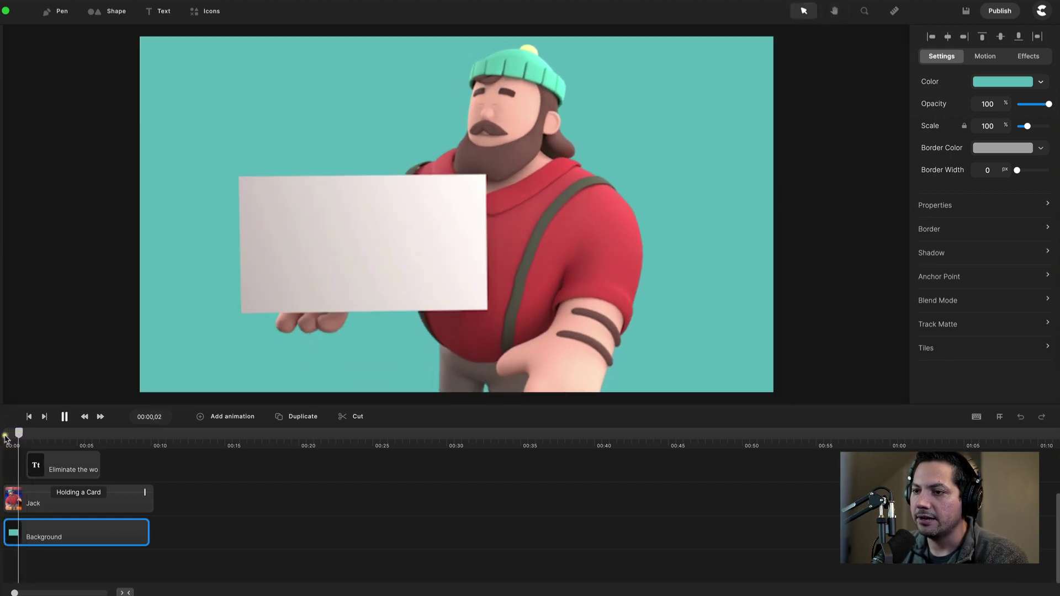
key(space)
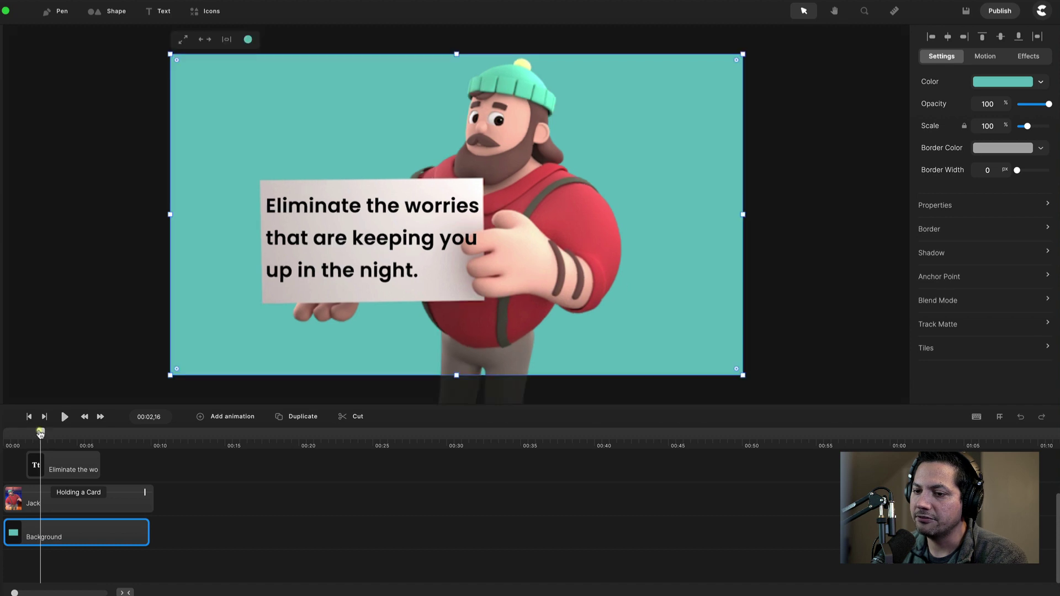
drag(43, 438, 51, 469)
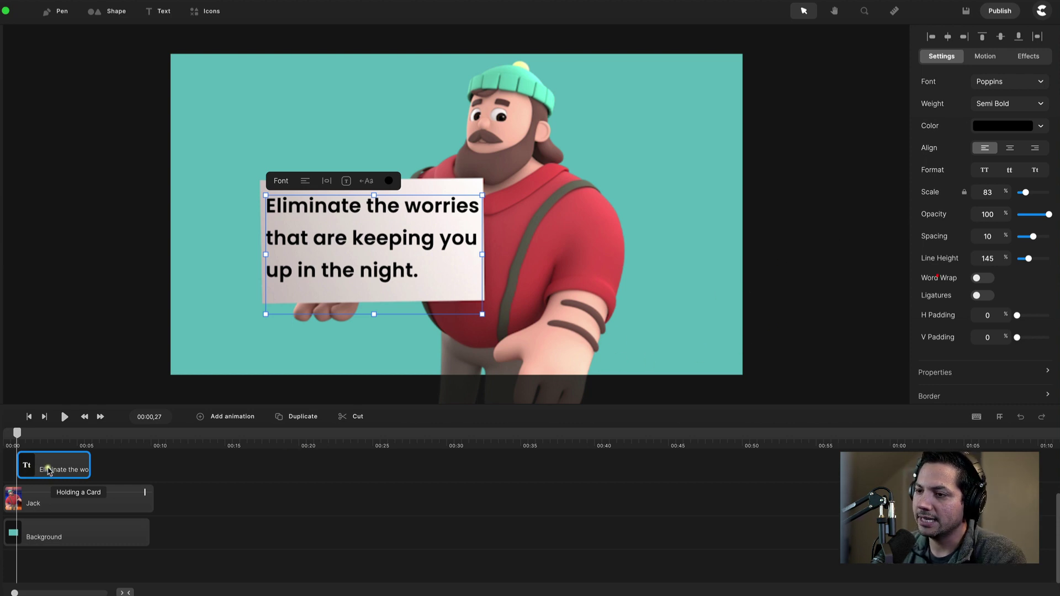
Apply the saved 3D Lettering entrance motion to the text, animating it by letter in forward order.
click(988, 57)
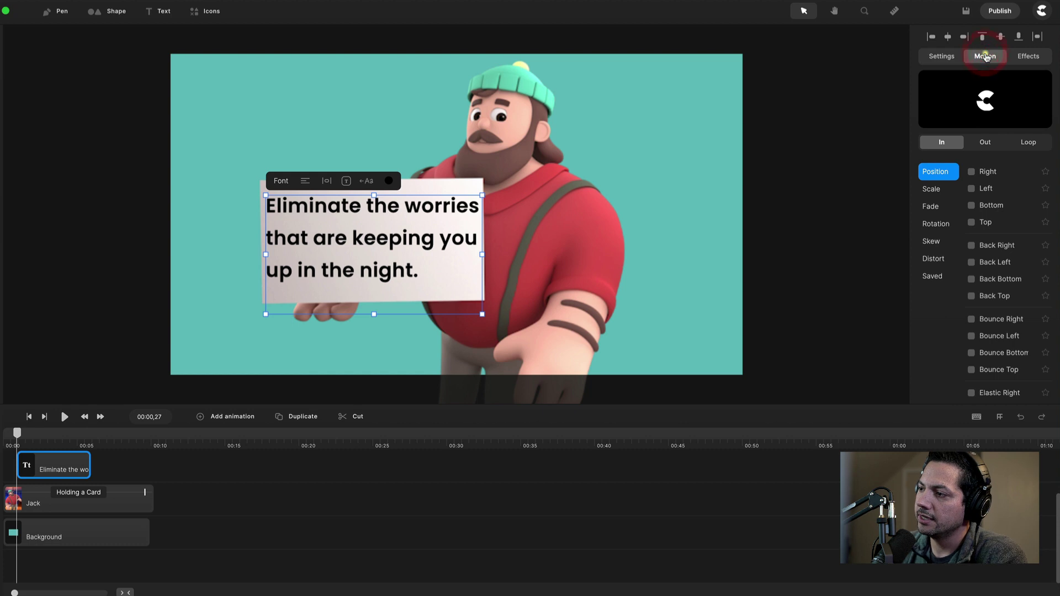
click(939, 278)
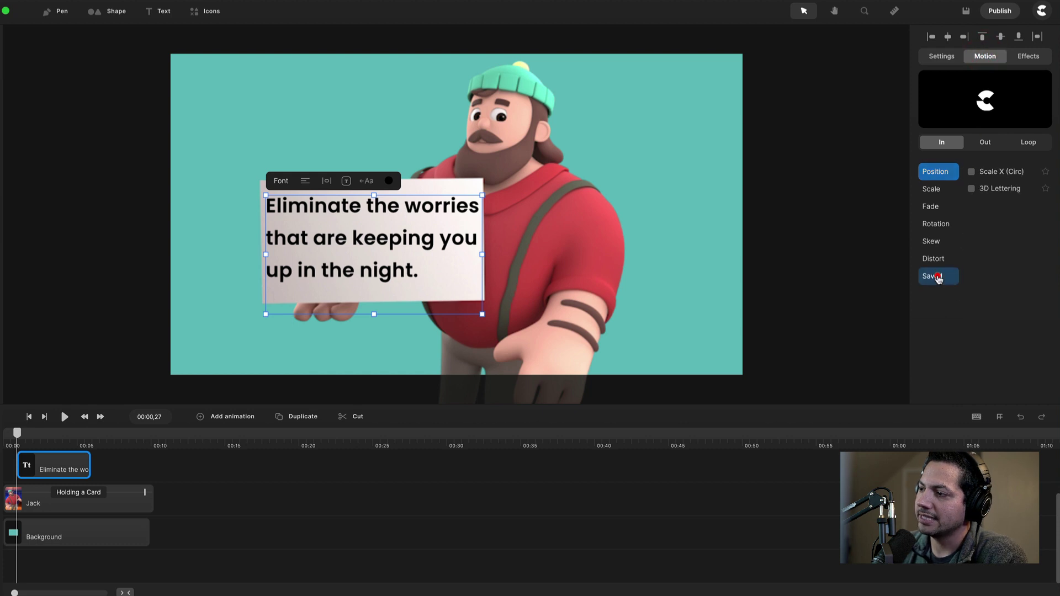
click(971, 188)
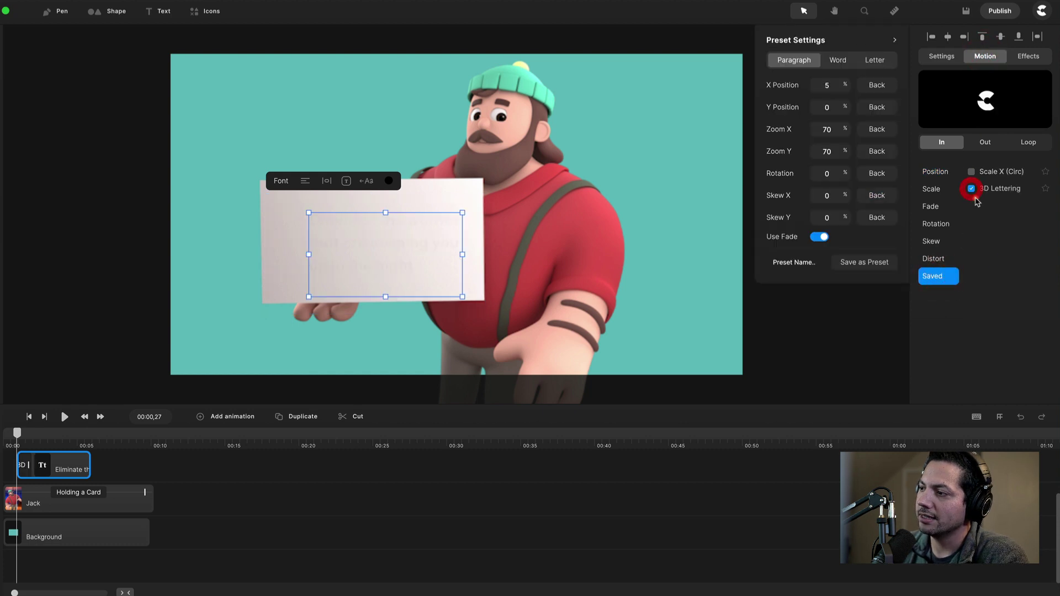
click(872, 59)
click(793, 84)
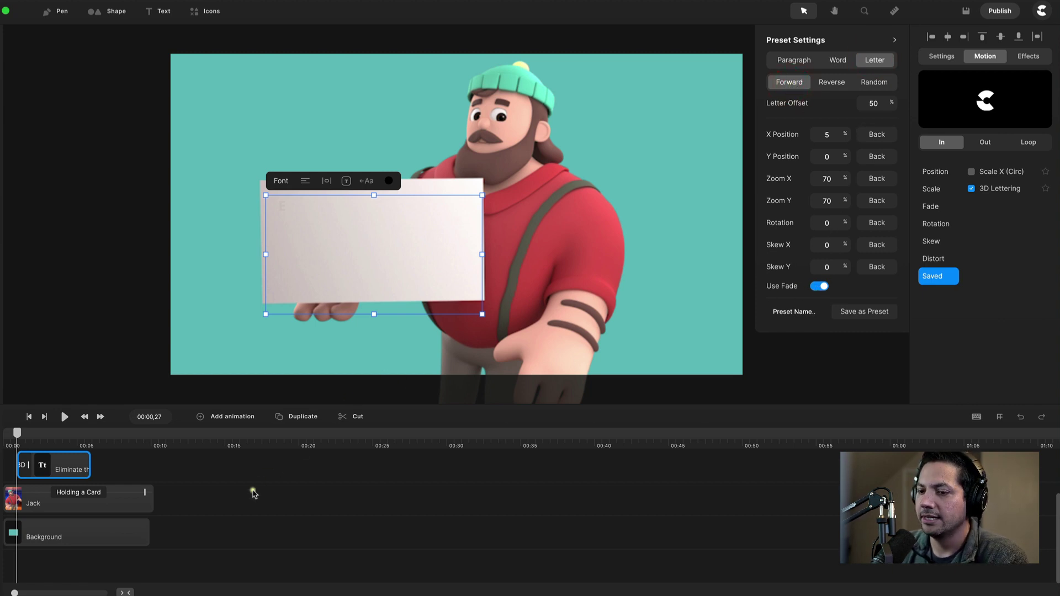
Play back the opening of the scene to check the text's lettering entrance.
click(213, 497)
drag(16, 435, 12, 434)
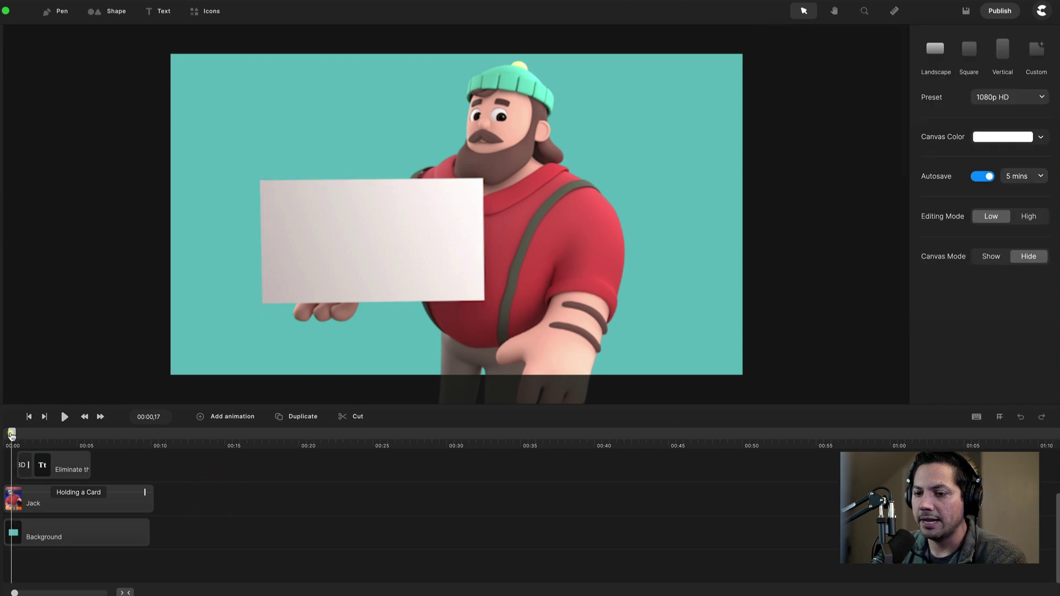
key(space)
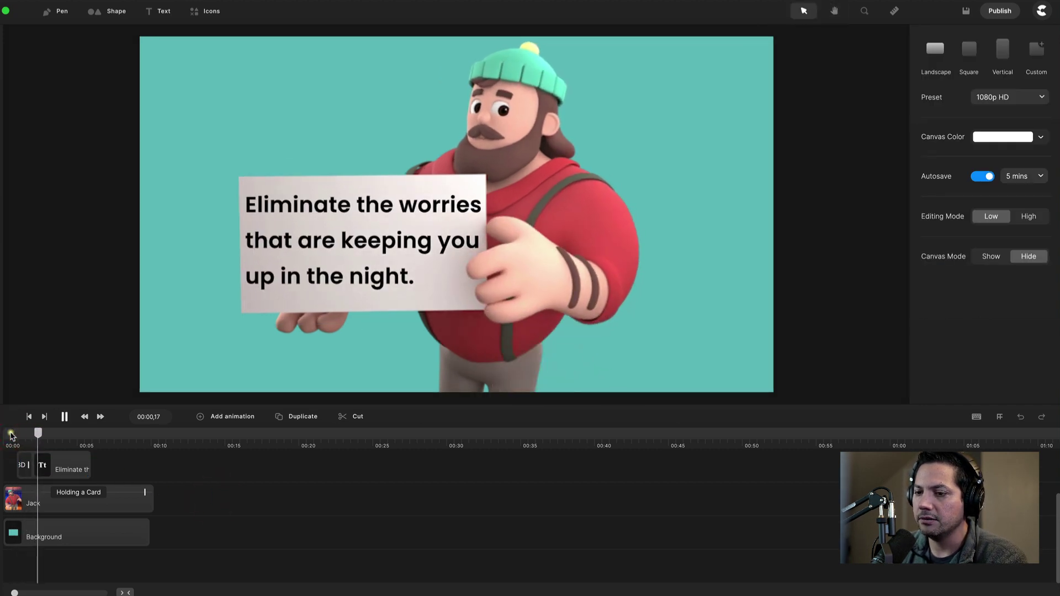
key(space)
click(7, 438)
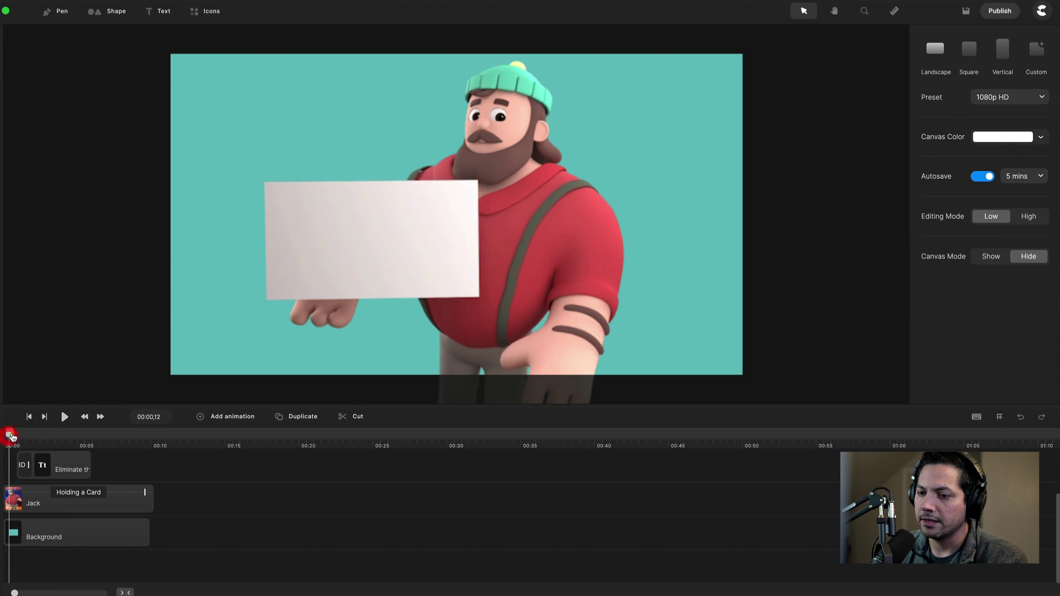
key(space)
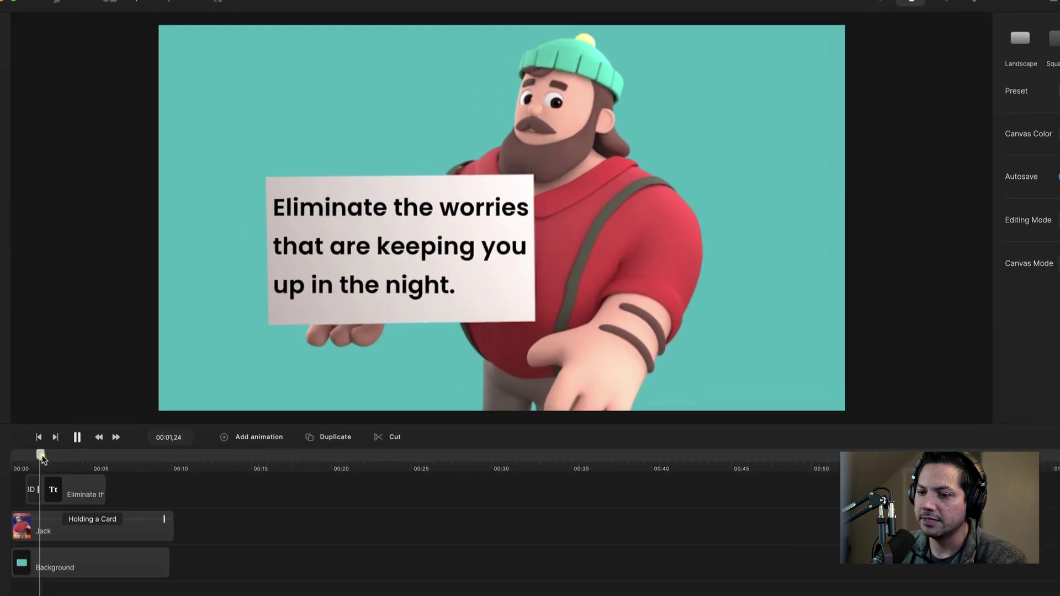
Shift the text clip earlier to start at about 00:00,14 and play back the new timing.
click(13, 436)
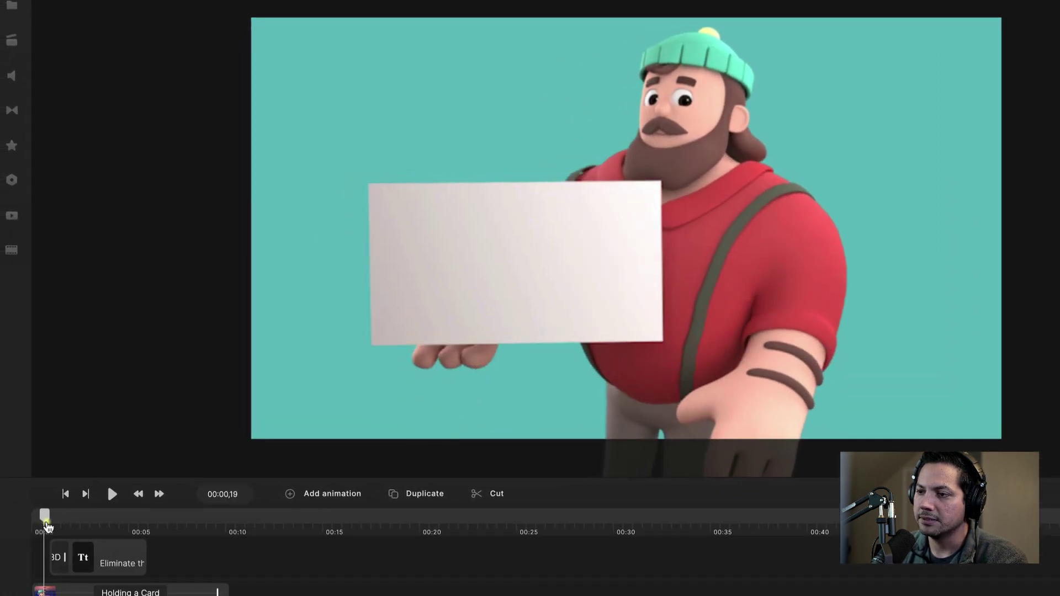
drag(42, 524, 47, 527)
scroll(48, 527, up, 3)
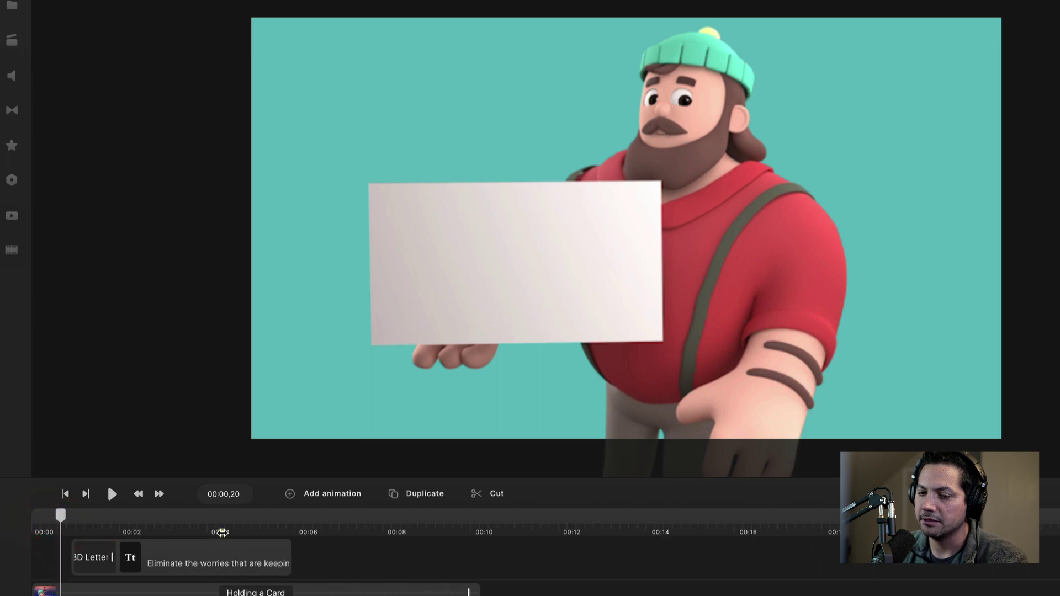
drag(68, 519, 56, 525)
drag(234, 573, 208, 575)
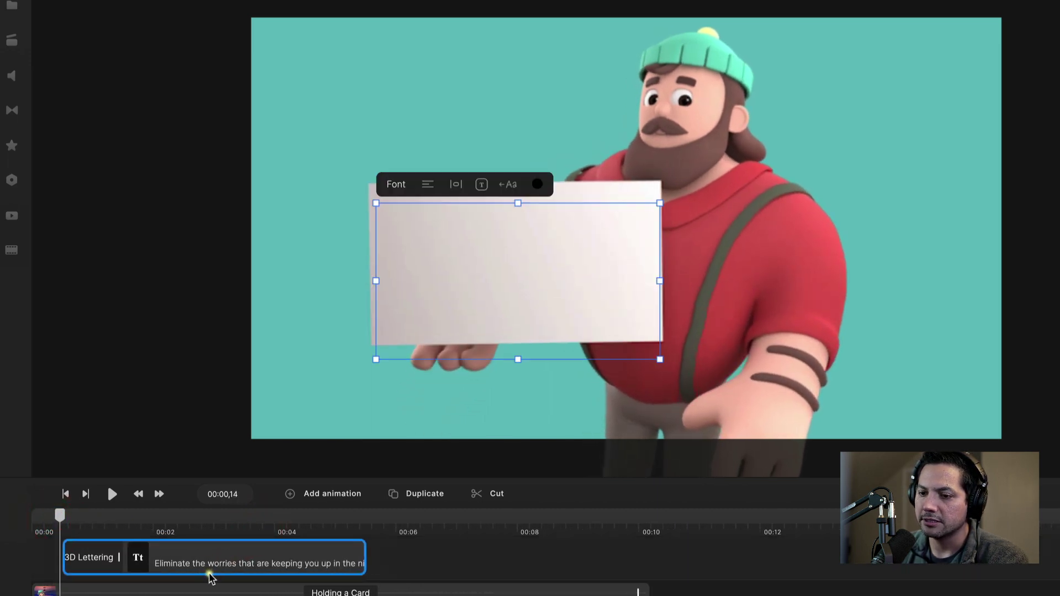
click(112, 494)
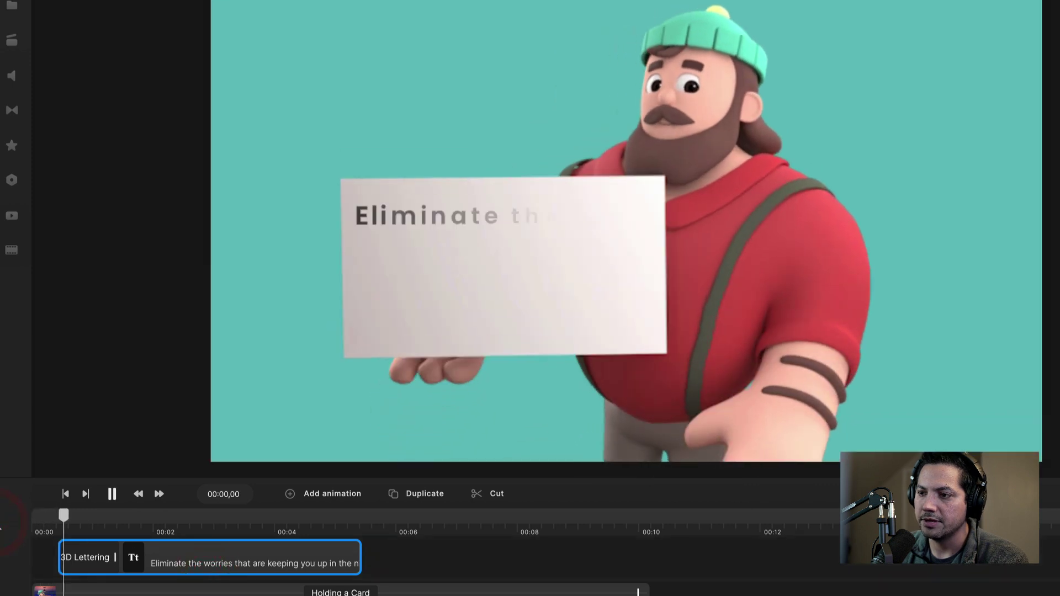
Shorten the text's 3D Lettering entrance to end at about 00:01,06 and play it back.
click(104, 557)
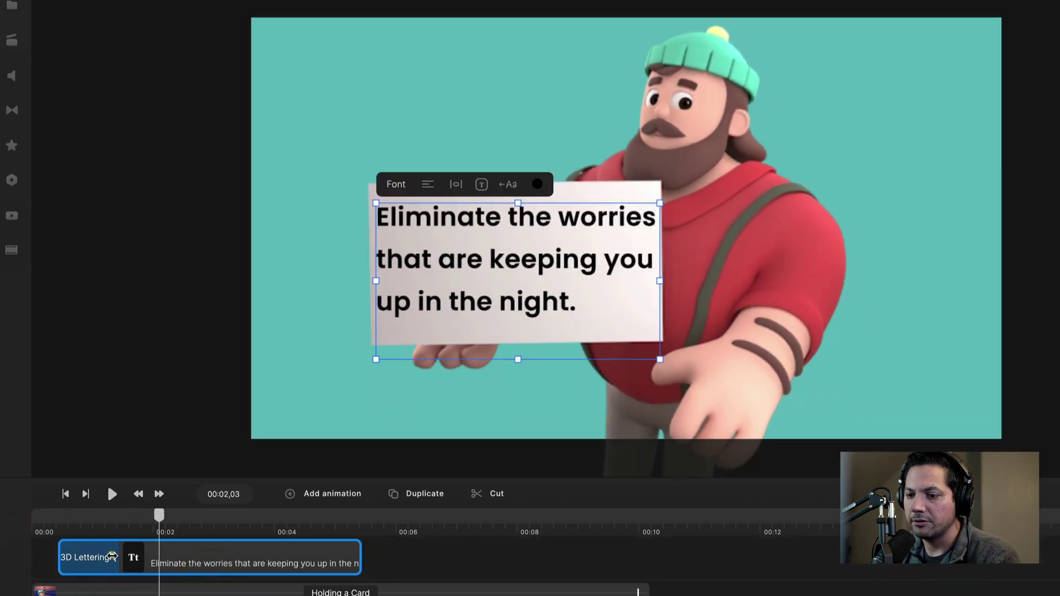
click(98, 558)
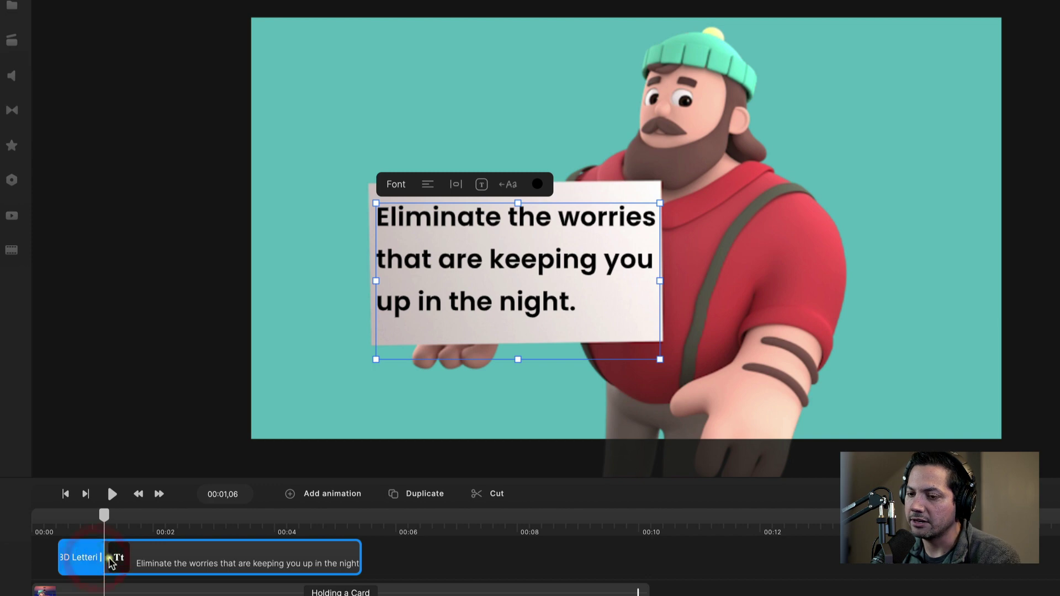
click(55, 530)
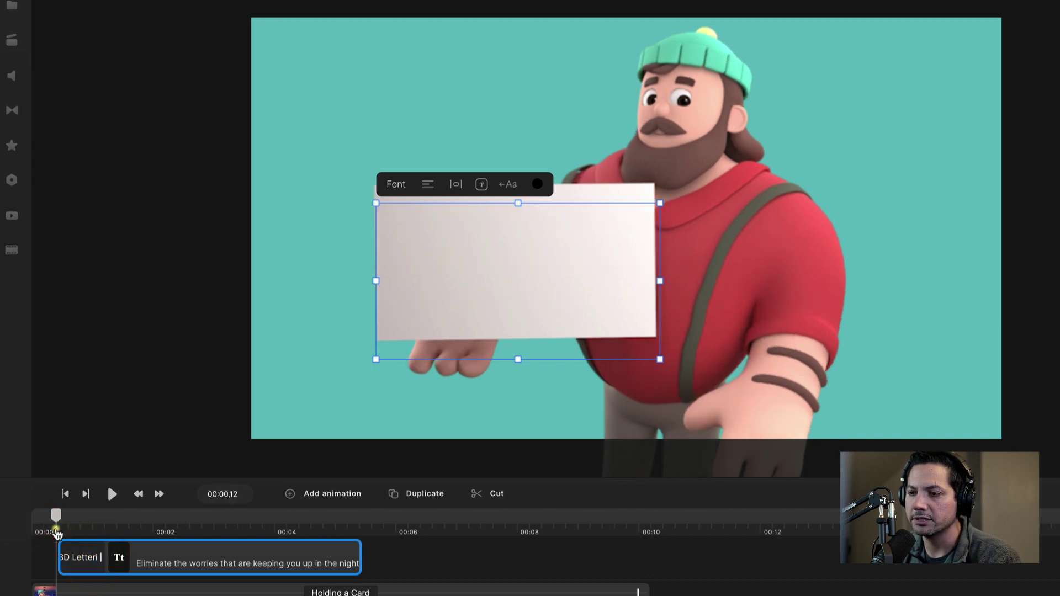
key(space)
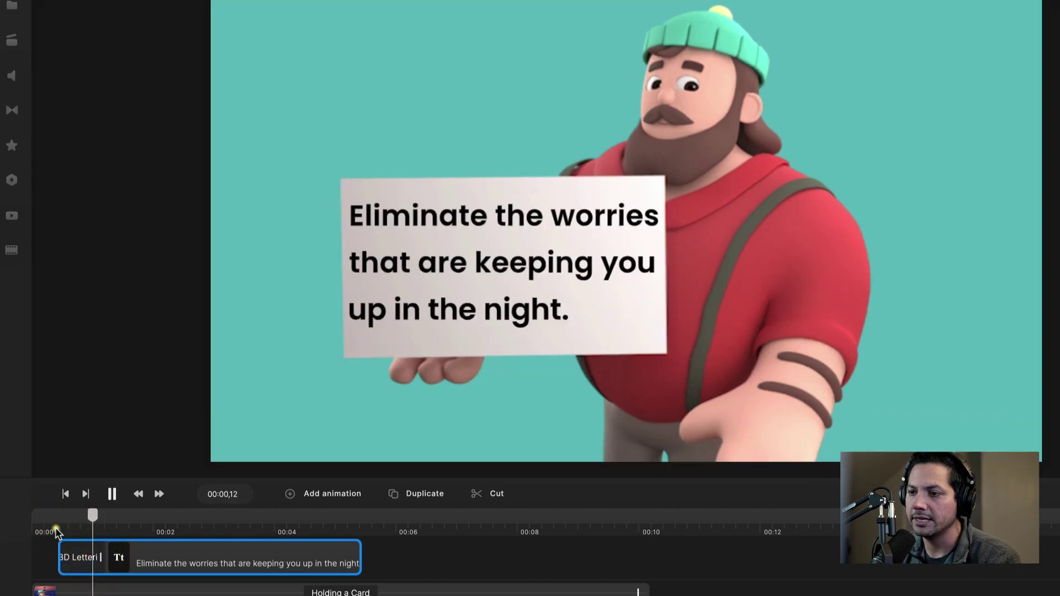
Add a Rotation keyframe animation to the text clip starting at 00:02,20, when Jack's hand reaches the card.
click(227, 517)
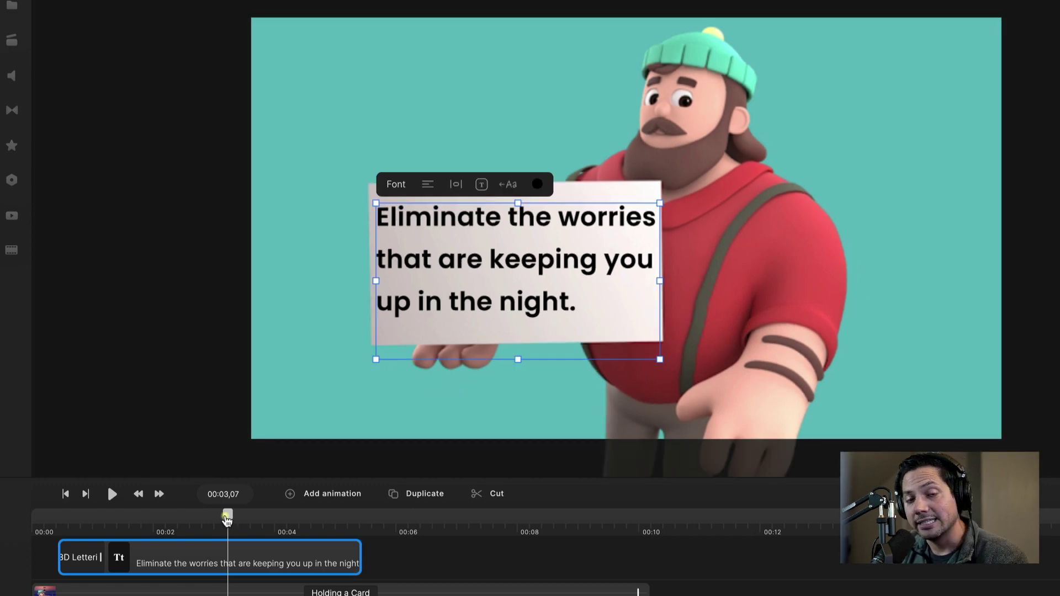
drag(227, 519, 197, 534)
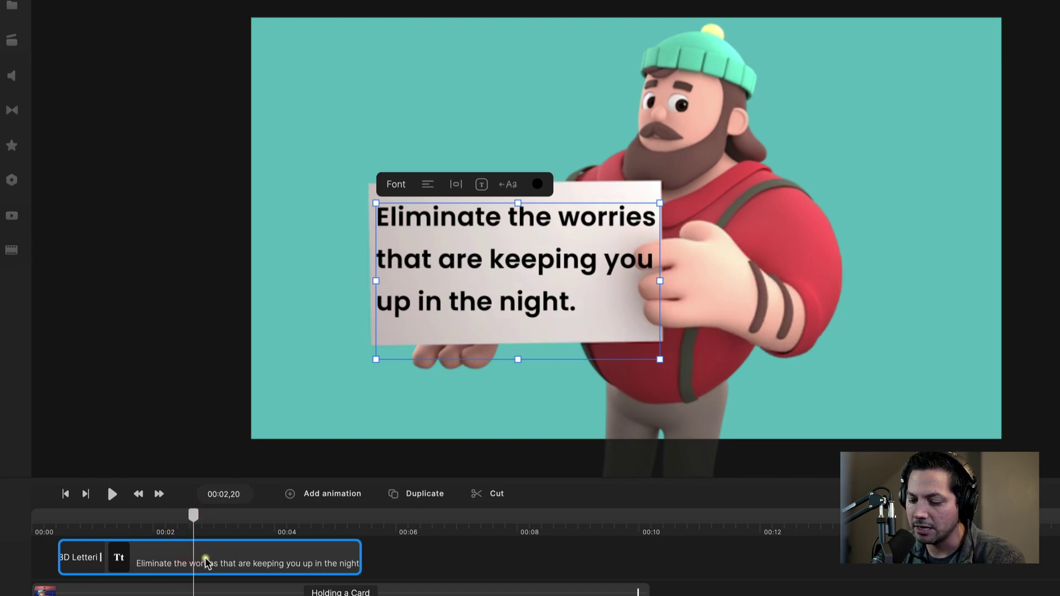
key(r)
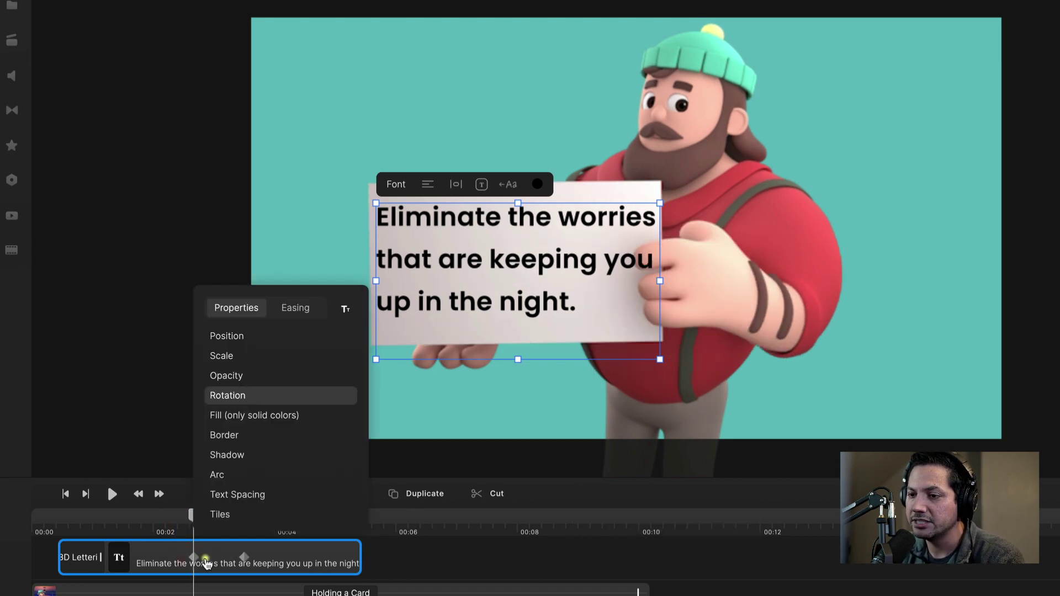
click(434, 554)
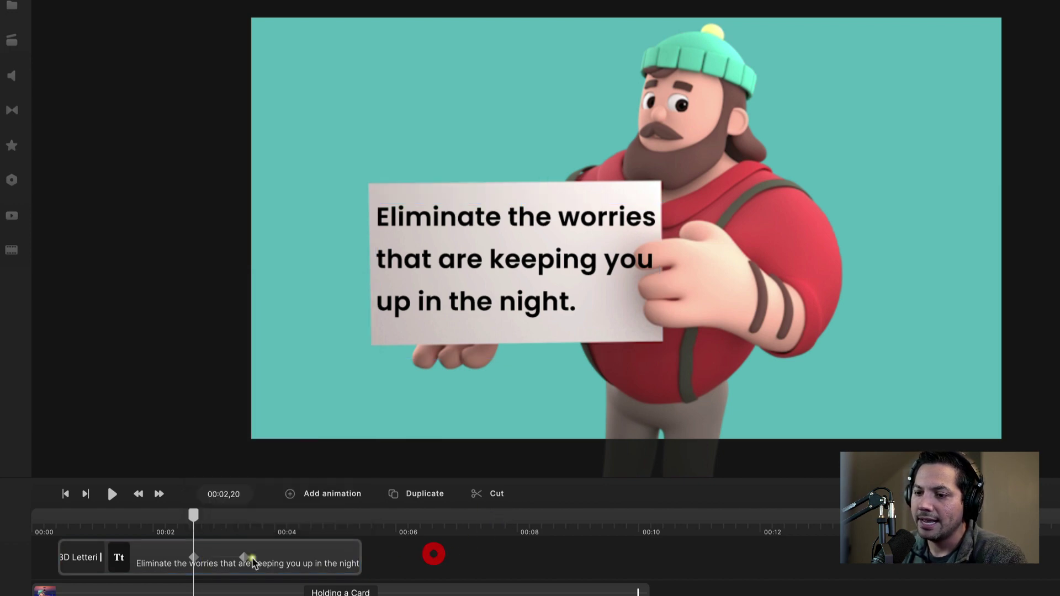
Set the text's rotation to 7° at the second Rotation keyframe of the text clip.
click(194, 558)
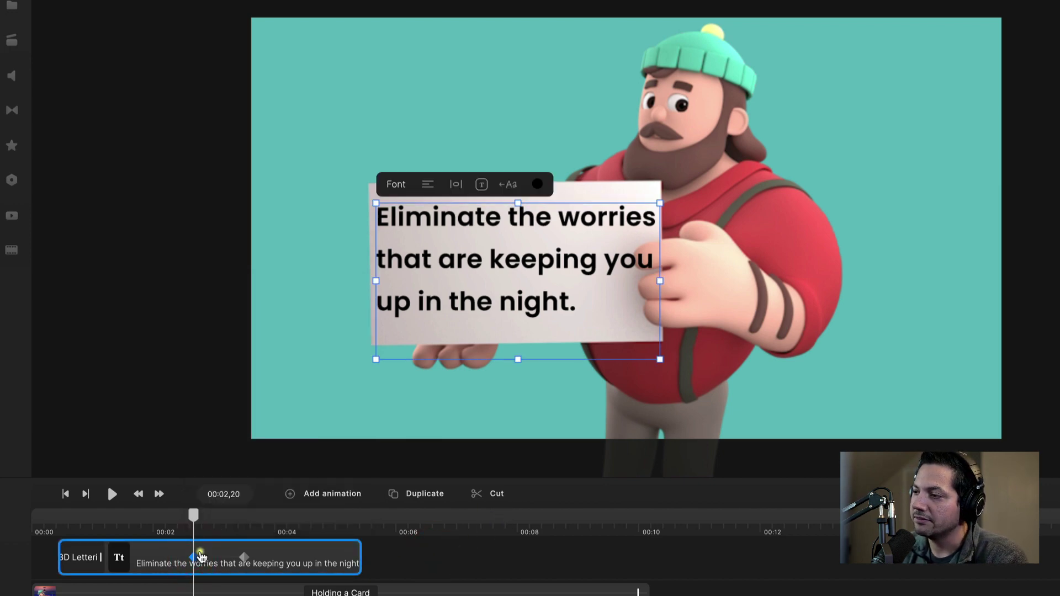
click(244, 559)
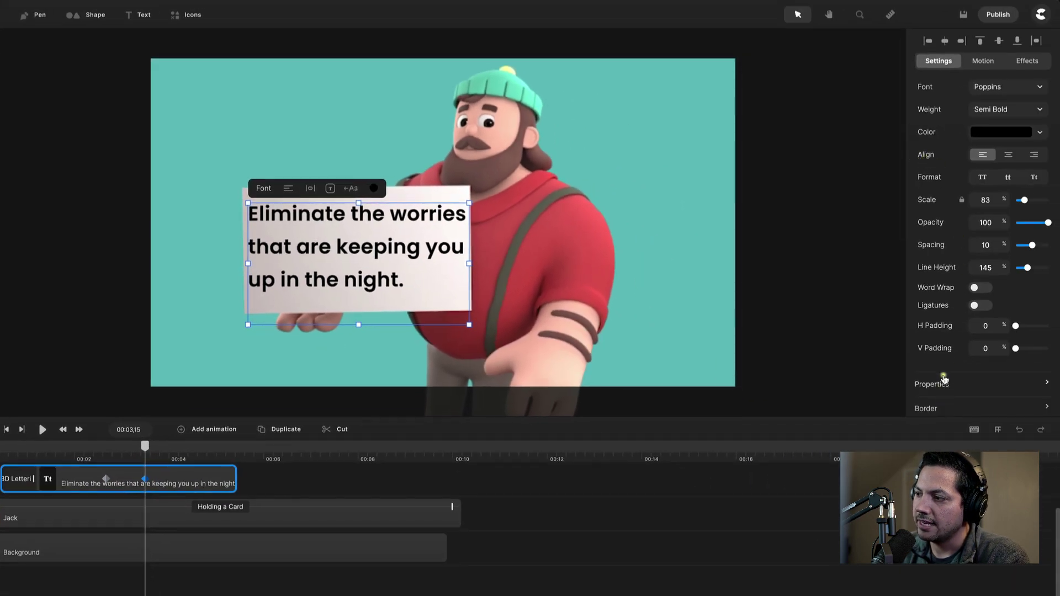
click(944, 381)
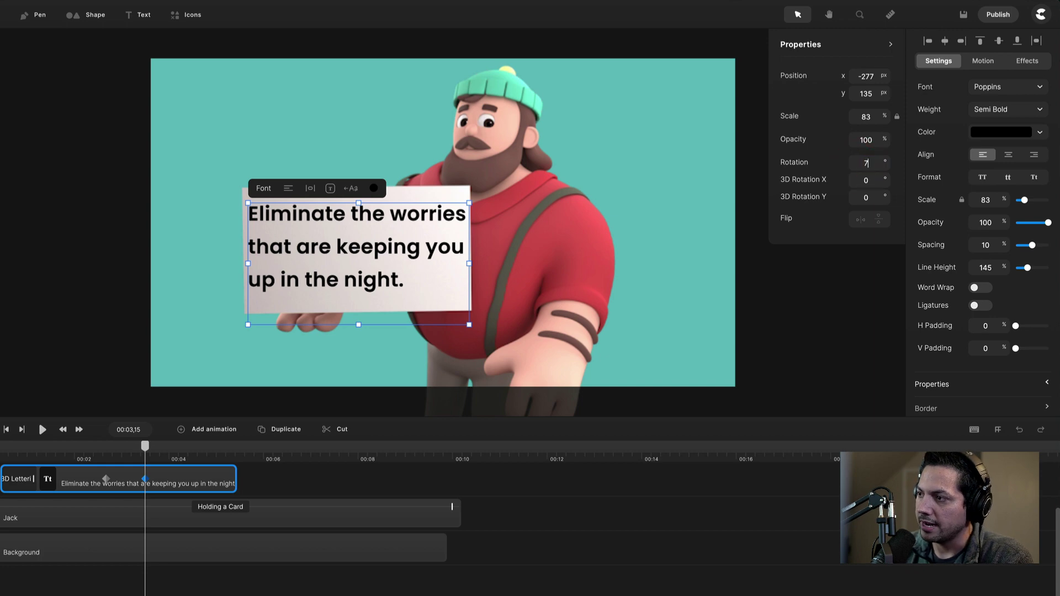
text(7)
key(Return)
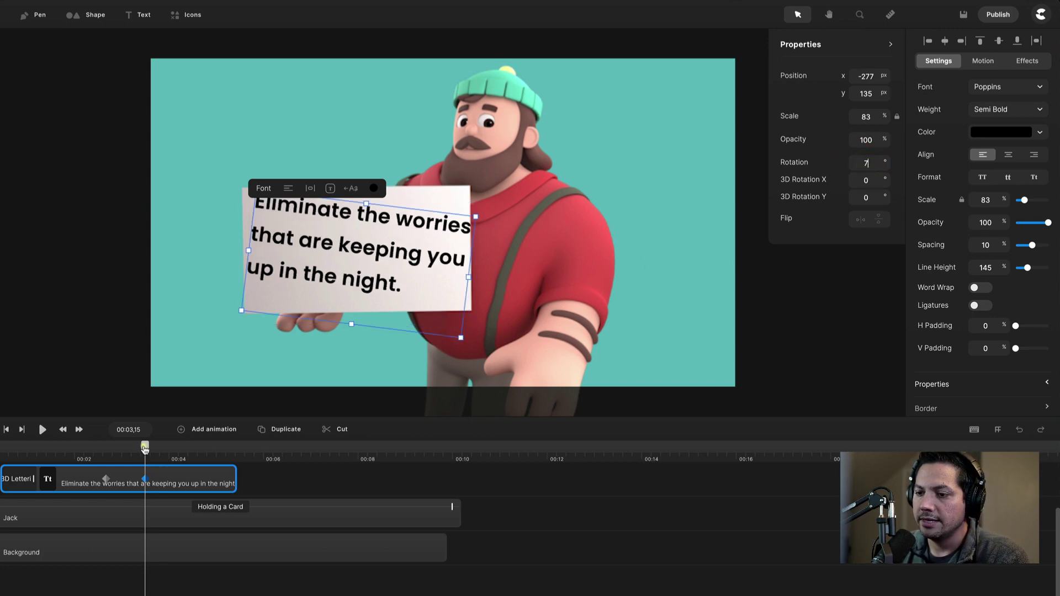
Move the second Rotation keyframe earlier to about 00:02,23 so the text tilts together with the card.
drag(144, 446, 118, 449)
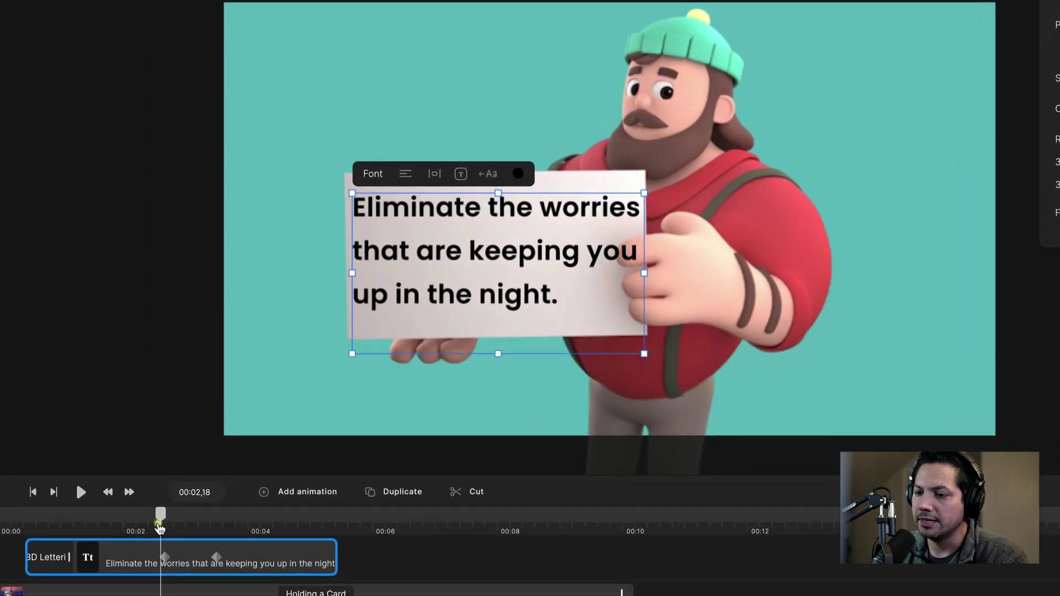
drag(180, 530, 165, 529)
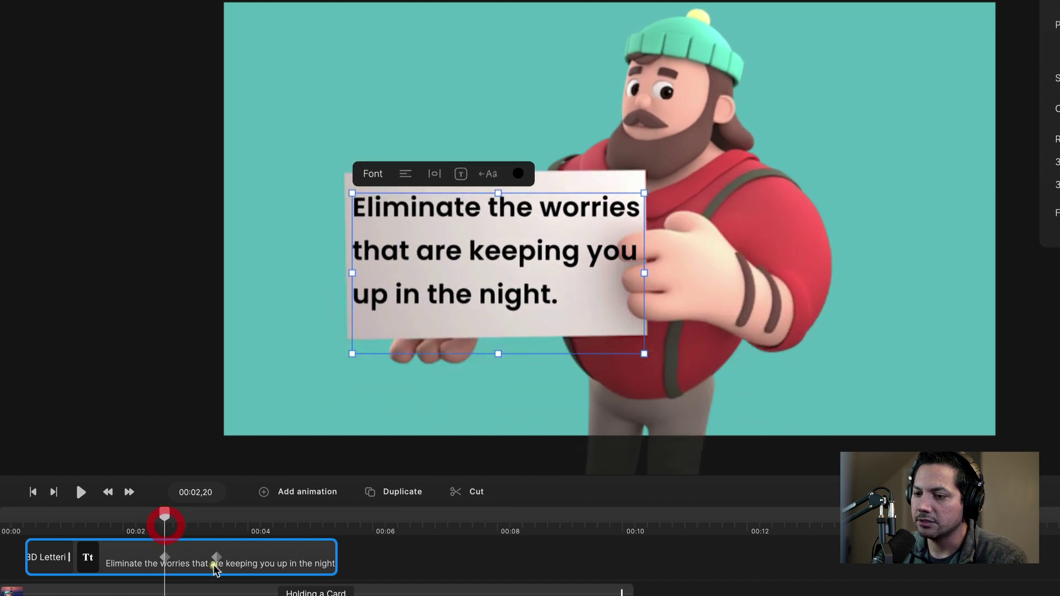
drag(217, 557, 173, 566)
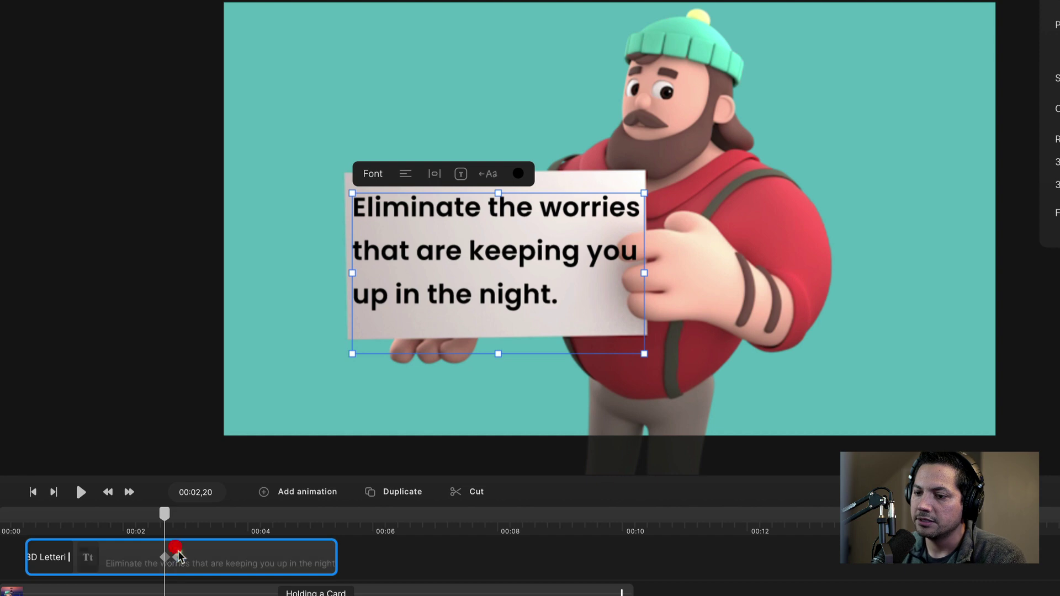
drag(168, 522, 171, 523)
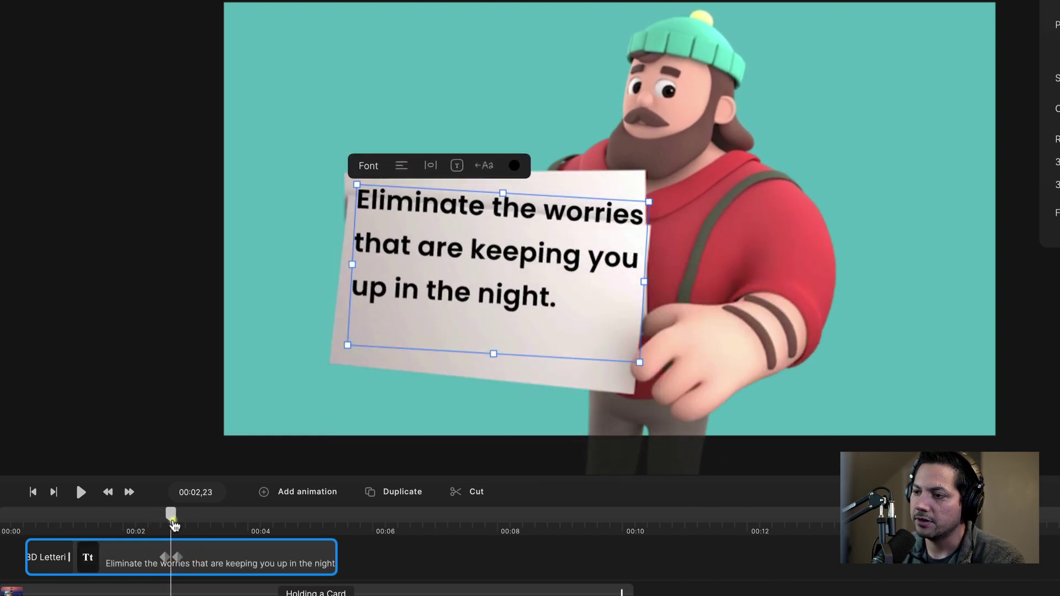
scroll(189, 519, up, 5)
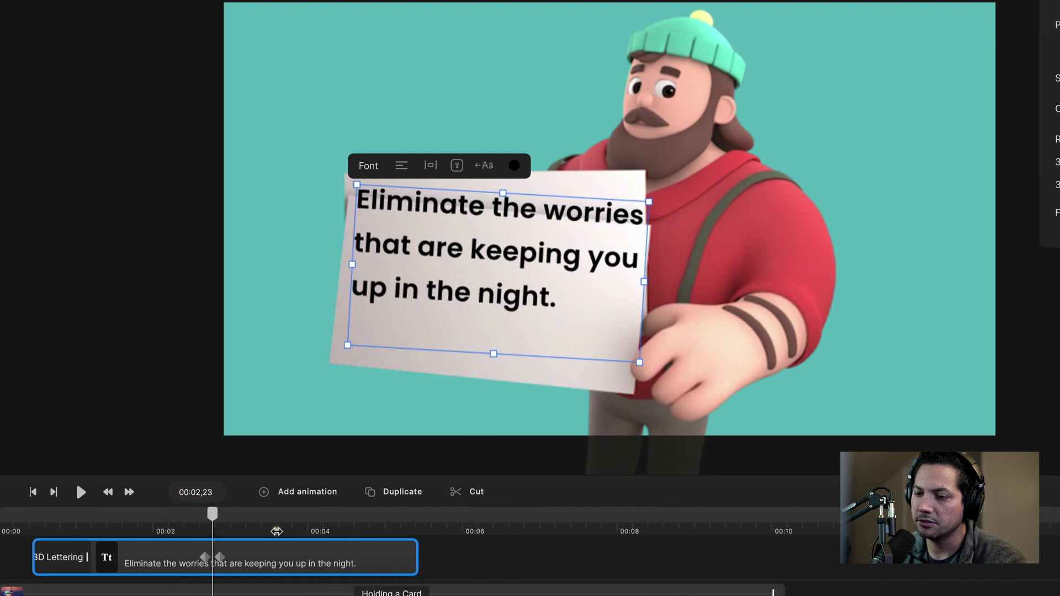
mouse_move(389, 517)
mouse_down()
mouse_move(367, 516)
mouse_move(390, 517)
mouse_move(379, 516)
mouse_up()
drag(404, 558, 389, 558)
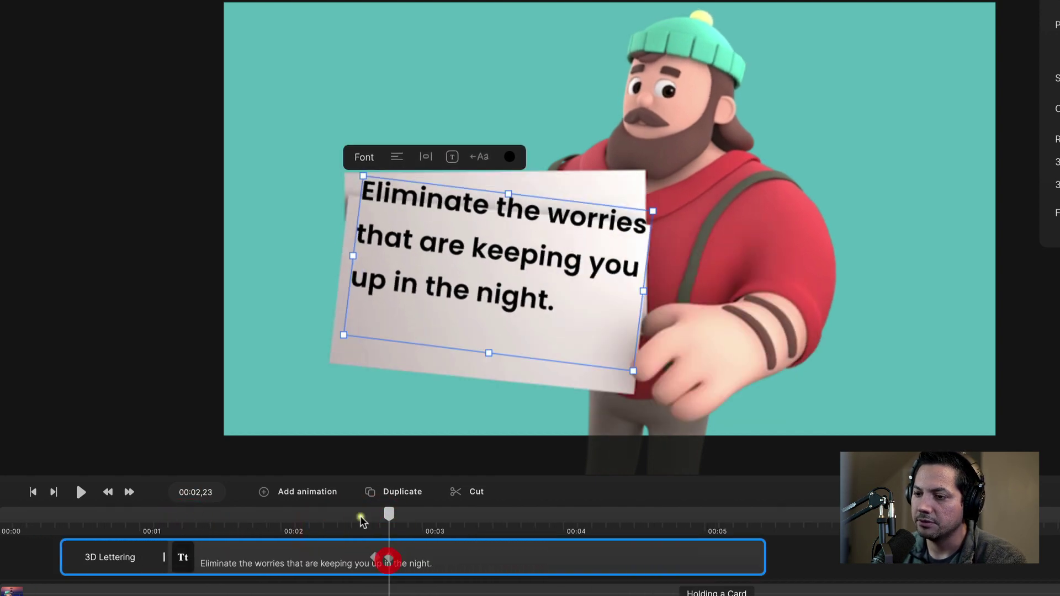
drag(379, 516, 403, 521)
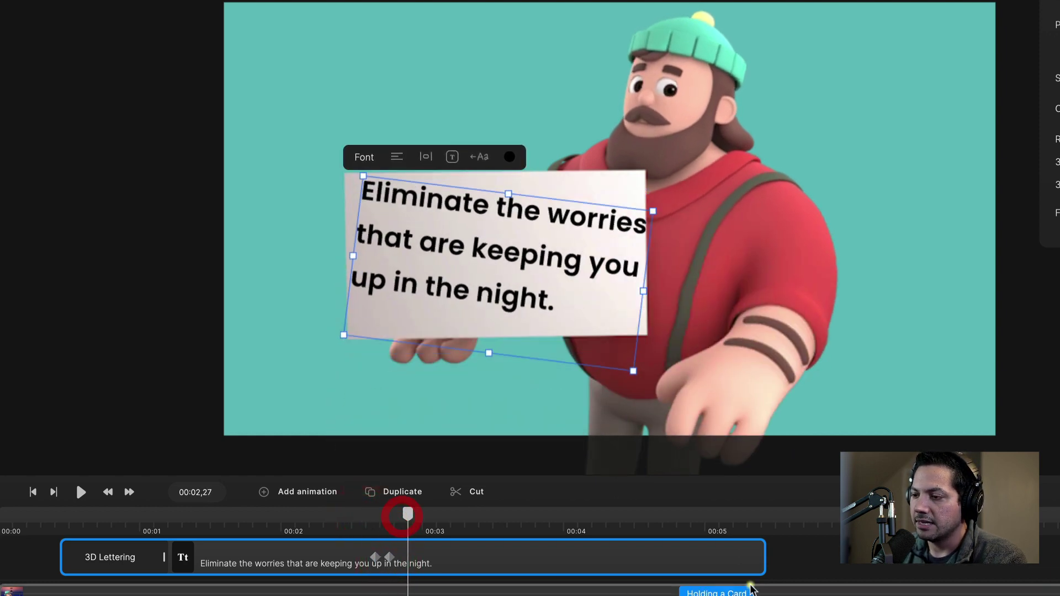
Trim the end of the text clip to just after the second Rotation keyframe and check the tilt.
drag(764, 564, 393, 568)
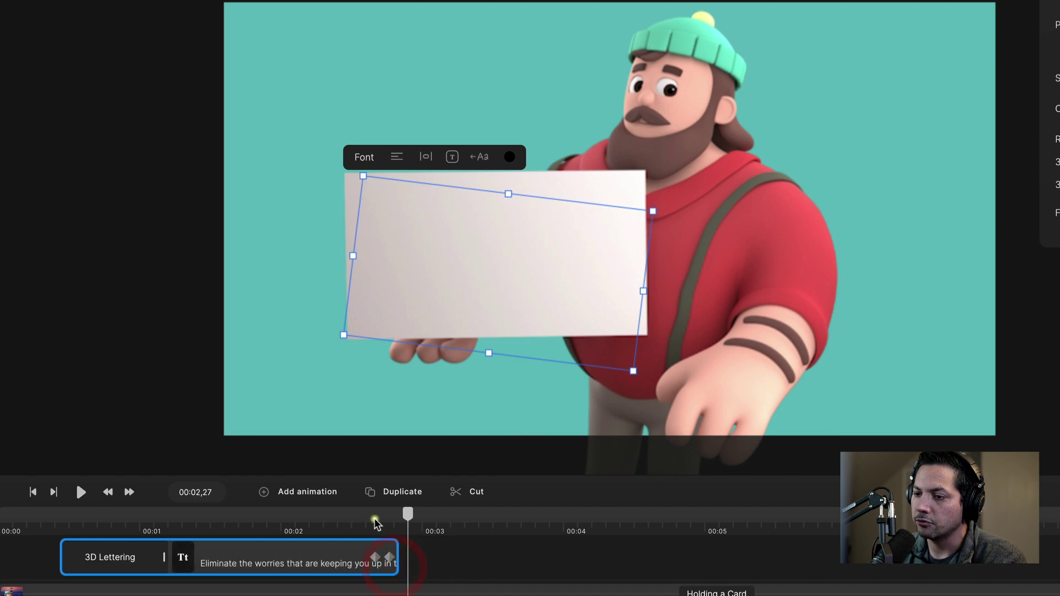
click(374, 516)
click(402, 518)
drag(405, 524, 379, 515)
Group the text clip and rename the group Text 1.
right_click(274, 553)
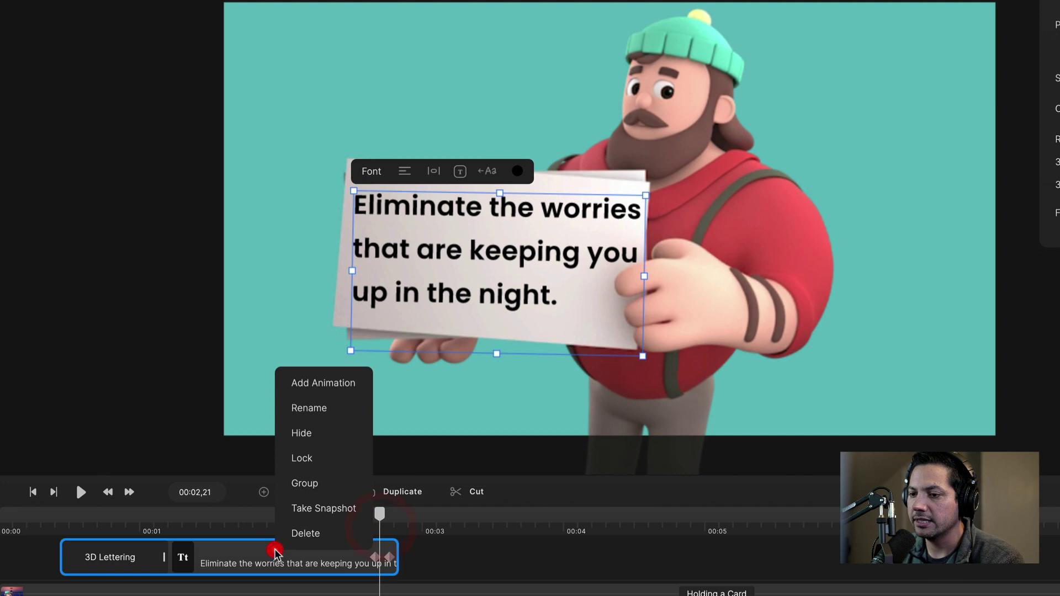
click(313, 483)
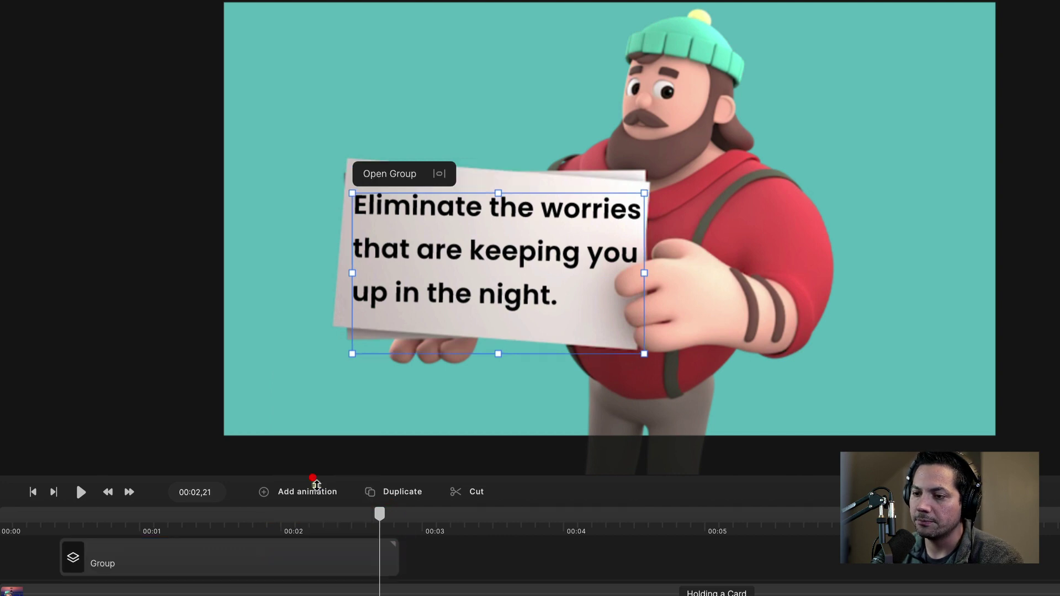
right_click(155, 556)
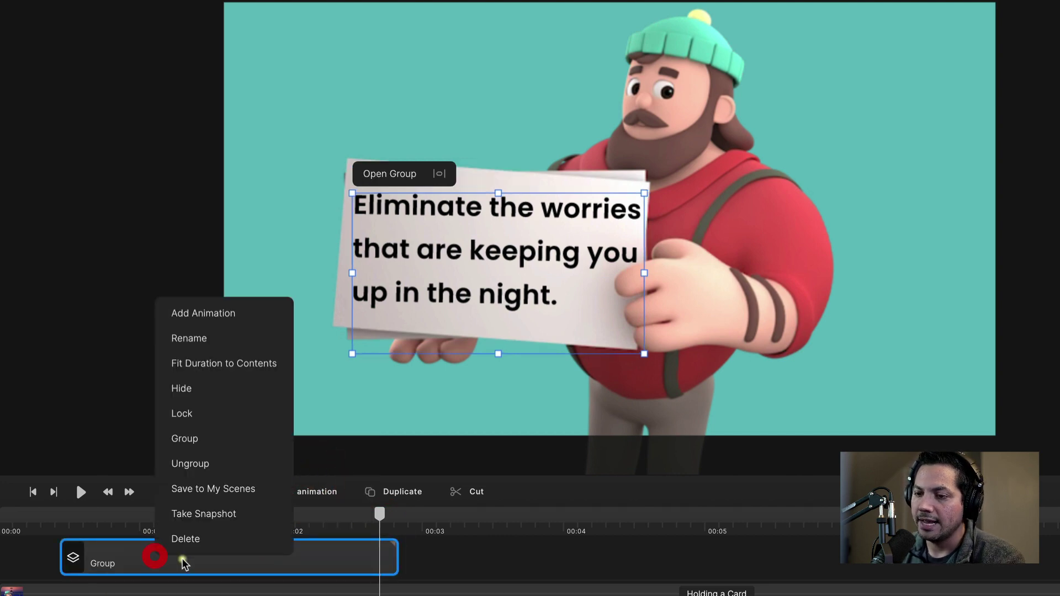
click(200, 339)
text(Tex)
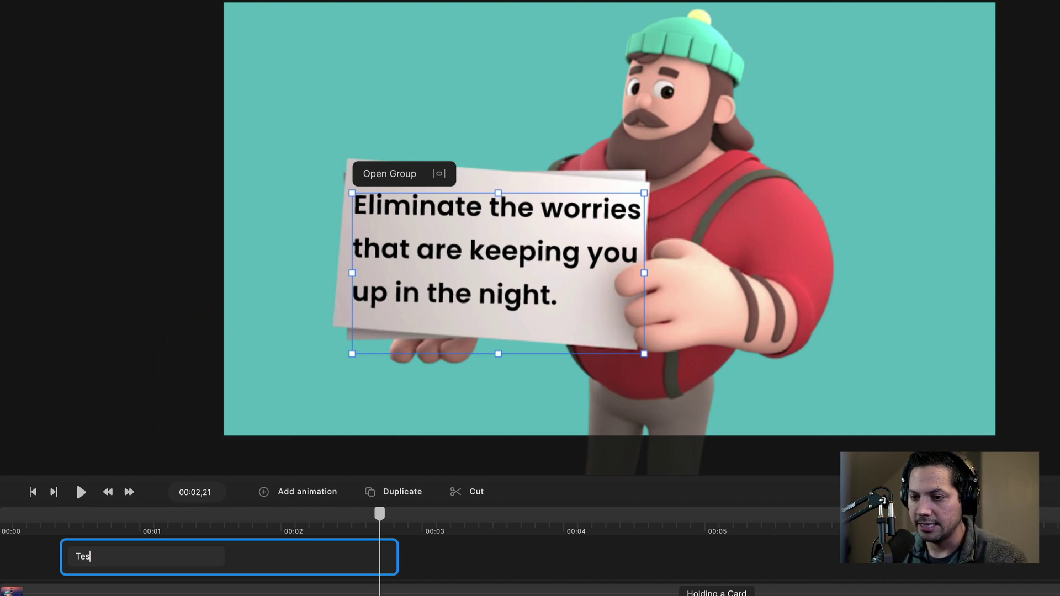
key(BackSpace)
text(xt 1)
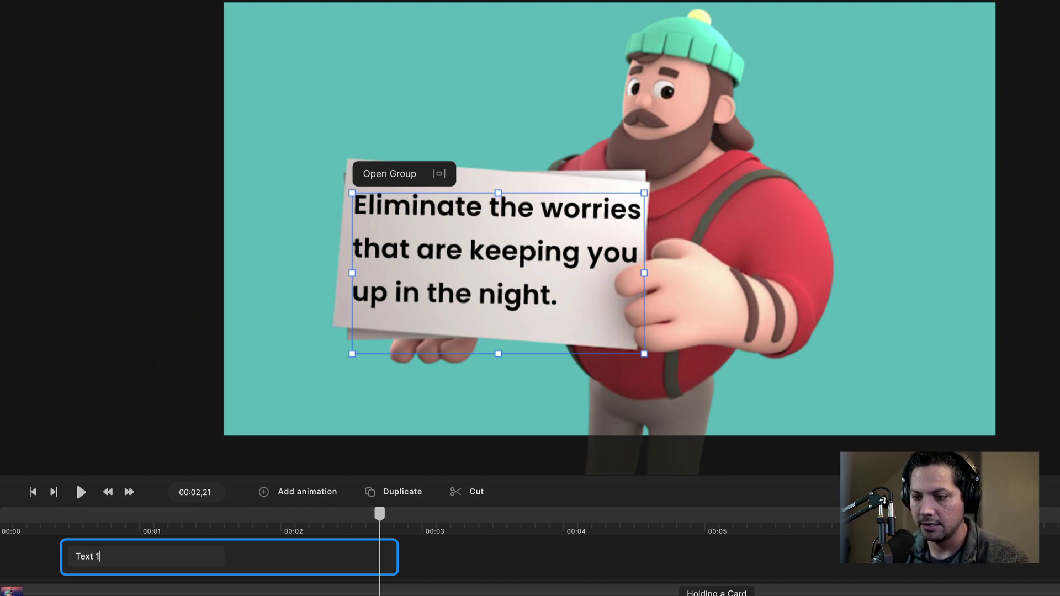
key(Return)
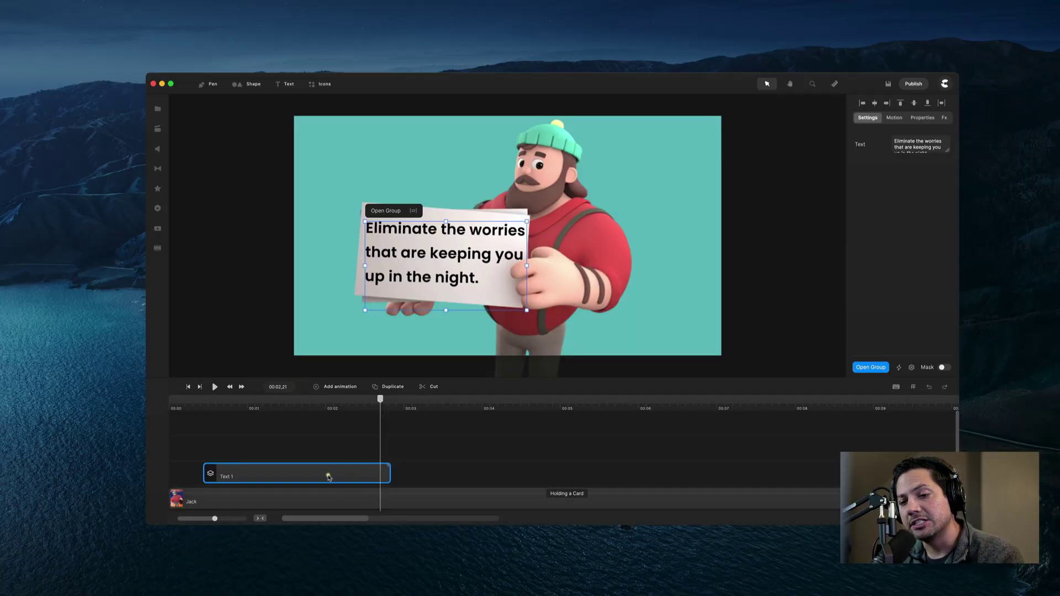
Give the Text 1 group a Bottom position exit motion with an In easing.
mouse_move(381, 405)
mouse_down()
mouse_move(394, 404)
mouse_move(377, 402)
mouse_up()
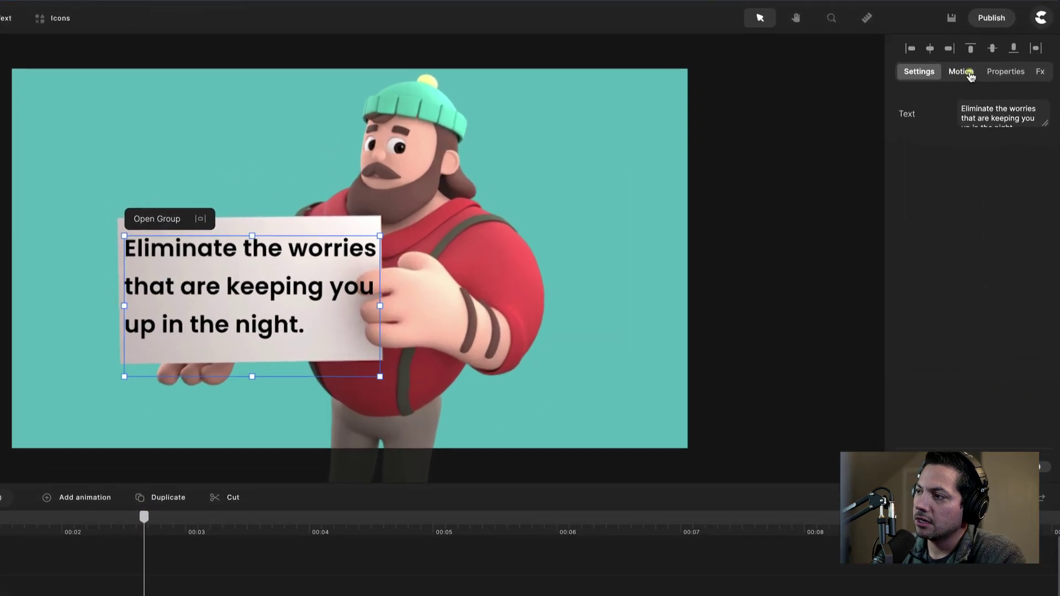
click(894, 117)
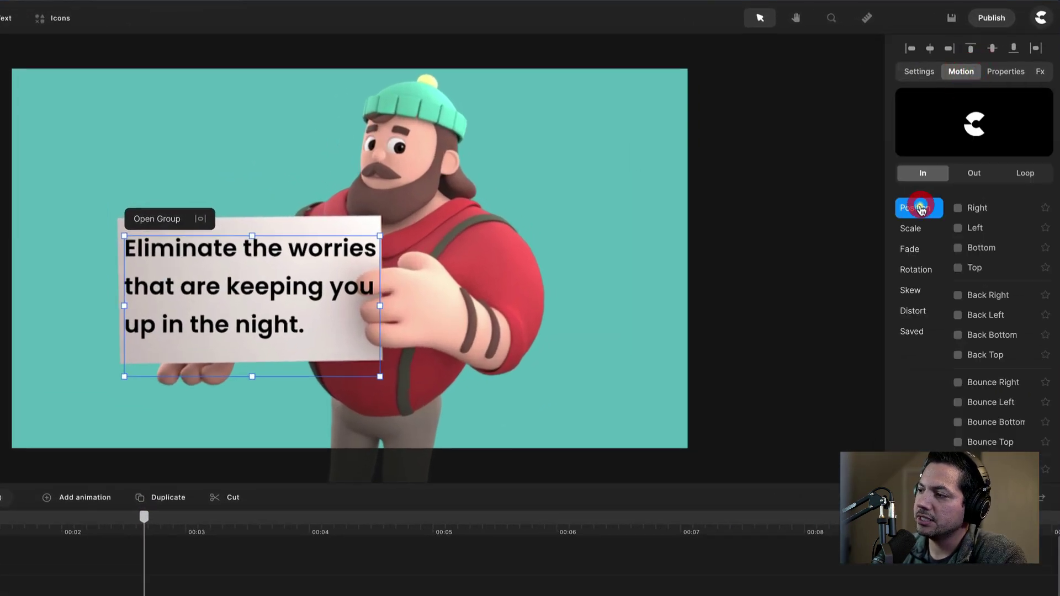
click(957, 249)
click(963, 177)
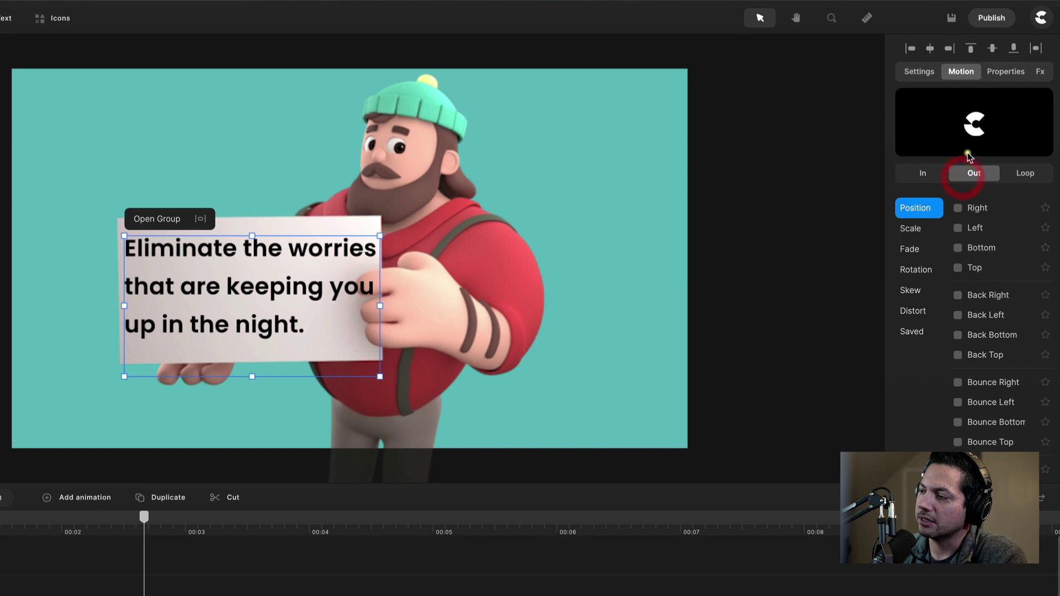
click(959, 248)
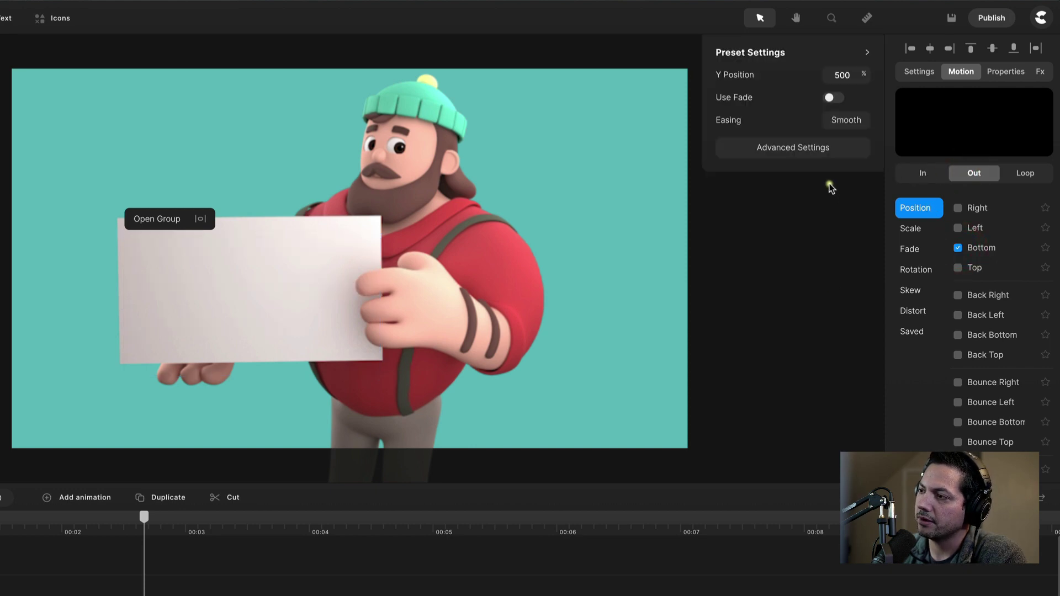
click(835, 121)
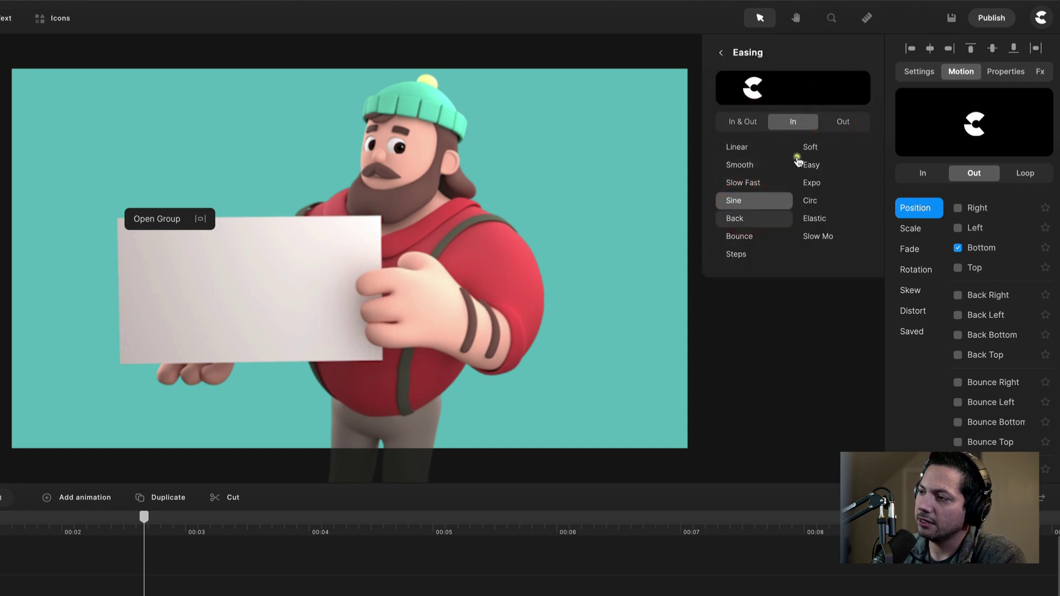
click(822, 309)
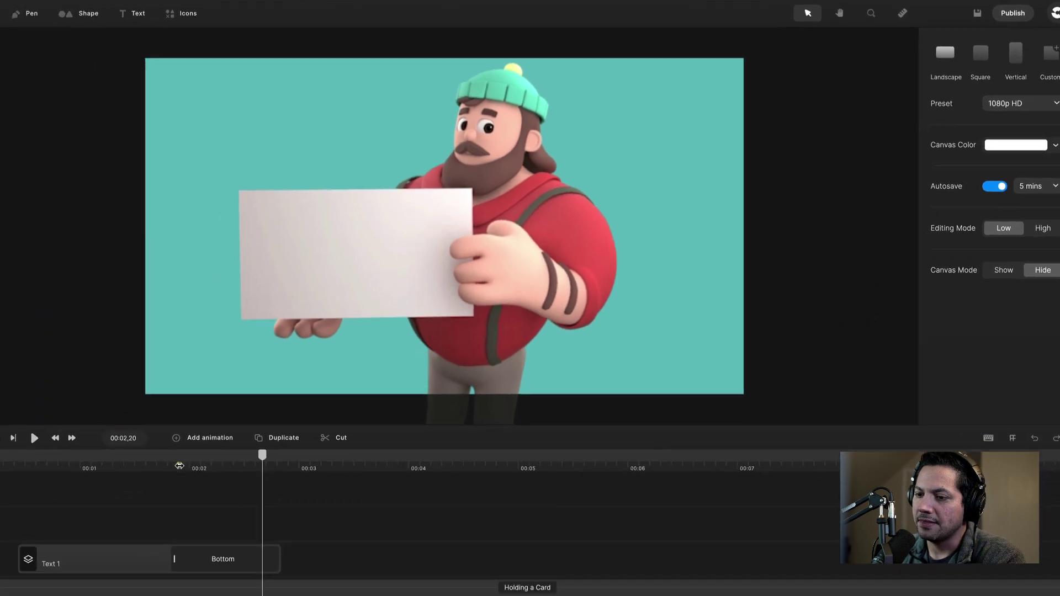
Shorten the Bottom exit animation on the Text 1 group so it starts at about 00:02,15.
click(48, 530)
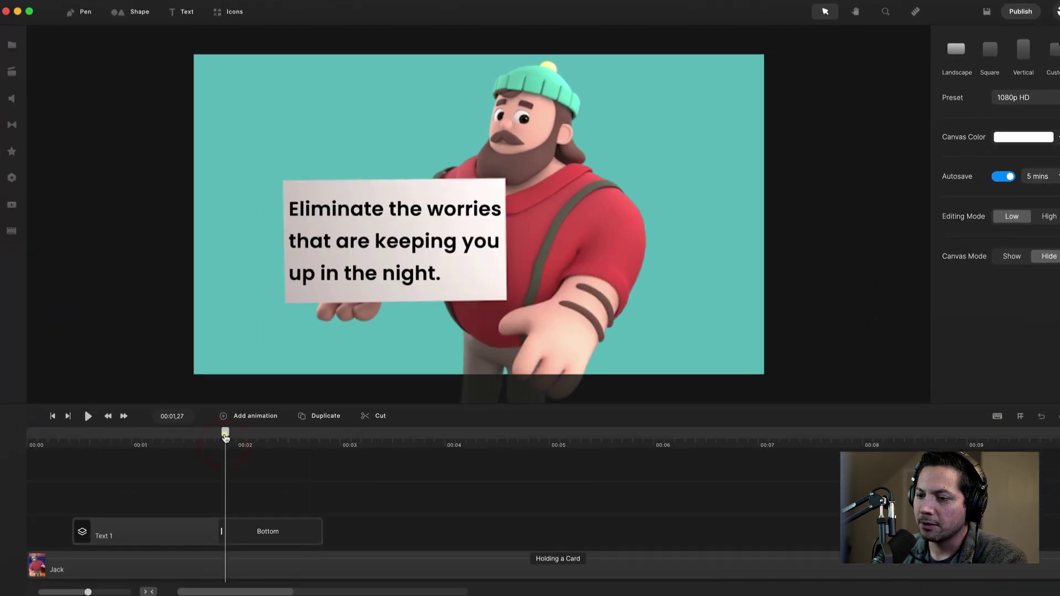
drag(225, 438, 212, 435)
click(227, 531)
drag(224, 531, 289, 531)
click(283, 524)
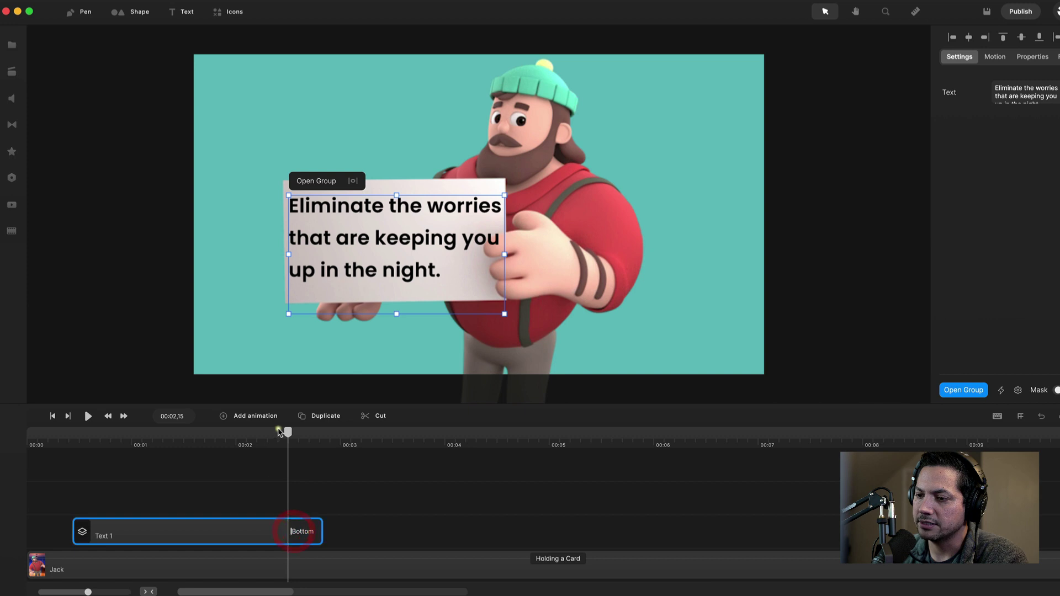
Extend the Text 1 group to end at about 00:03,01 and check its exit against Jack's hand movement.
click(318, 442)
mouse_move(318, 441)
mouse_down()
mouse_move(343, 442)
mouse_move(303, 442)
mouse_move(337, 442)
mouse_move(322, 442)
mouse_up()
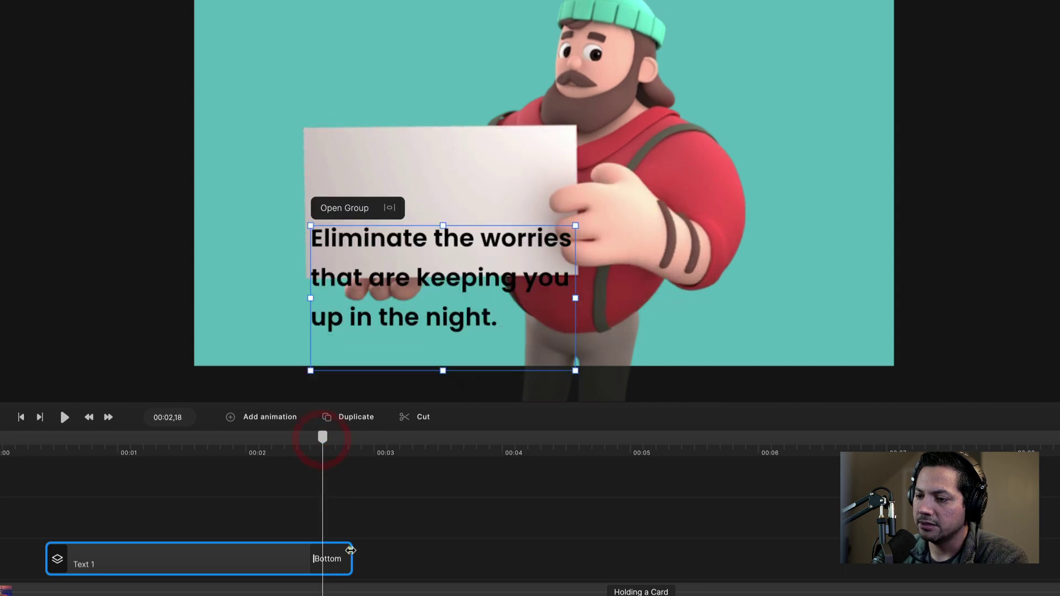
drag(351, 550, 369, 551)
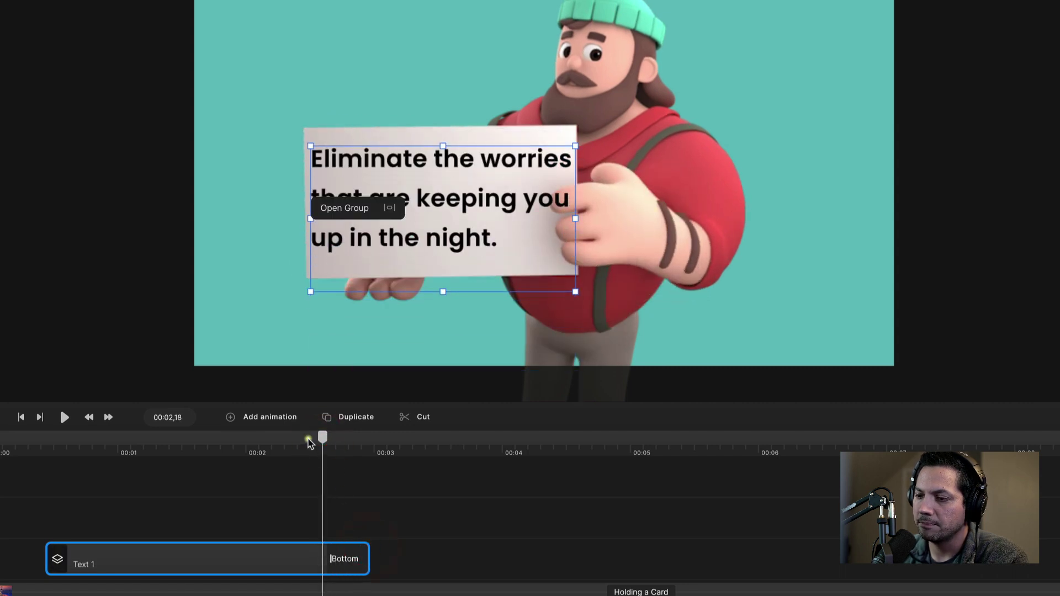
click(309, 442)
click(294, 442)
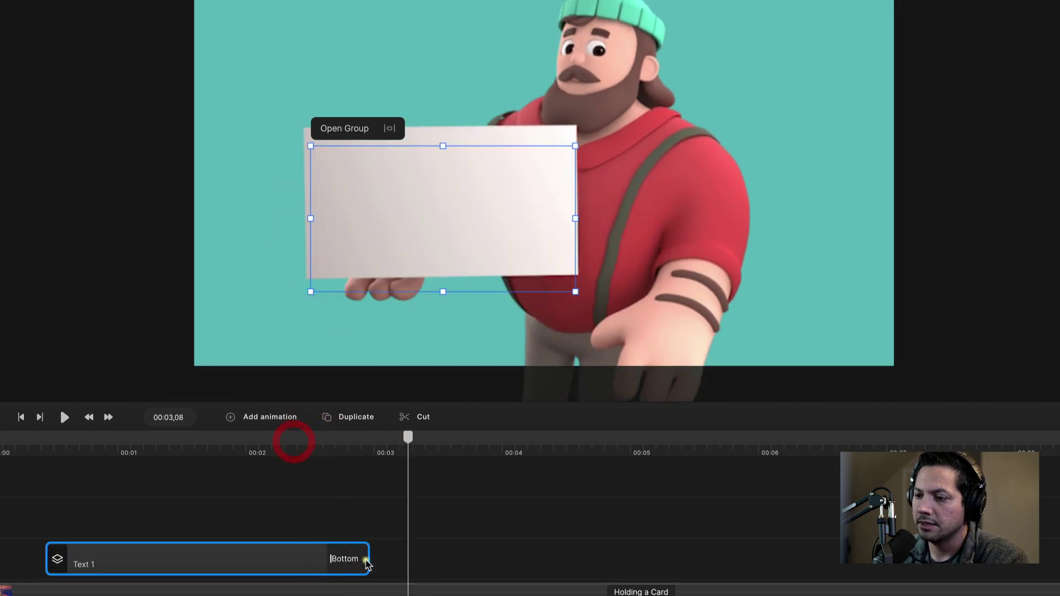
drag(365, 561, 378, 560)
click(306, 449)
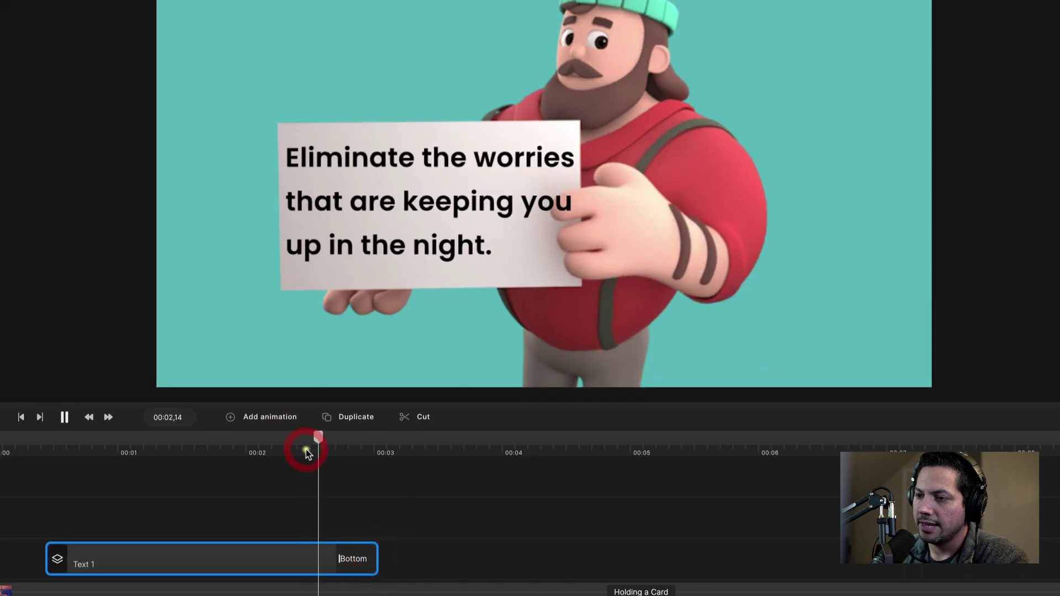
click(318, 450)
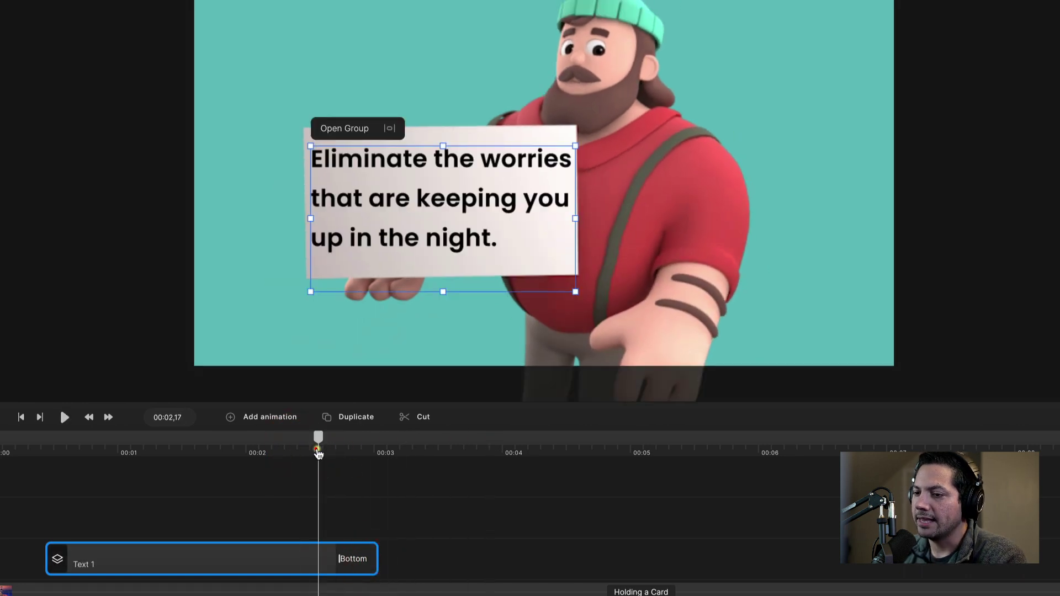
mouse_move(318, 450)
mouse_down()
mouse_move(377, 448)
mouse_move(337, 445)
mouse_up()
Play back the scene from the beginning through the text's exit at about 00:03,03.
click(33, 450)
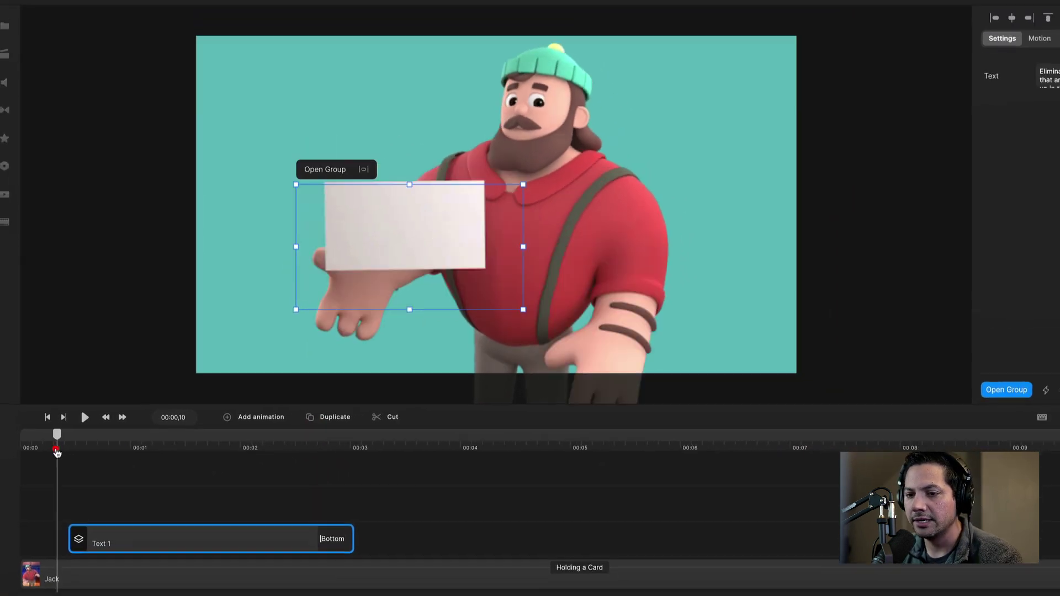
key(space)
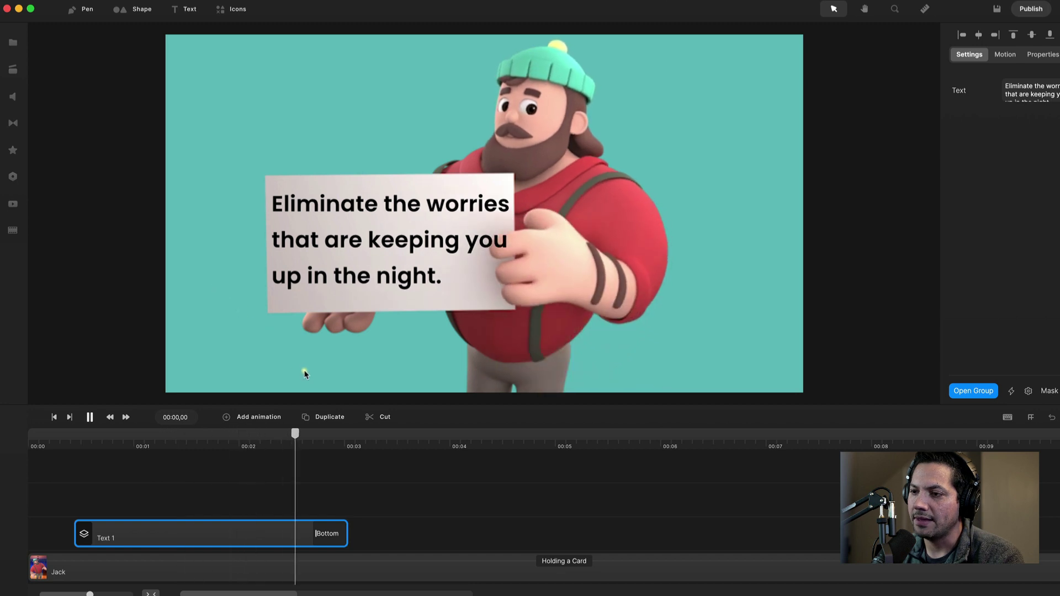
key(space)
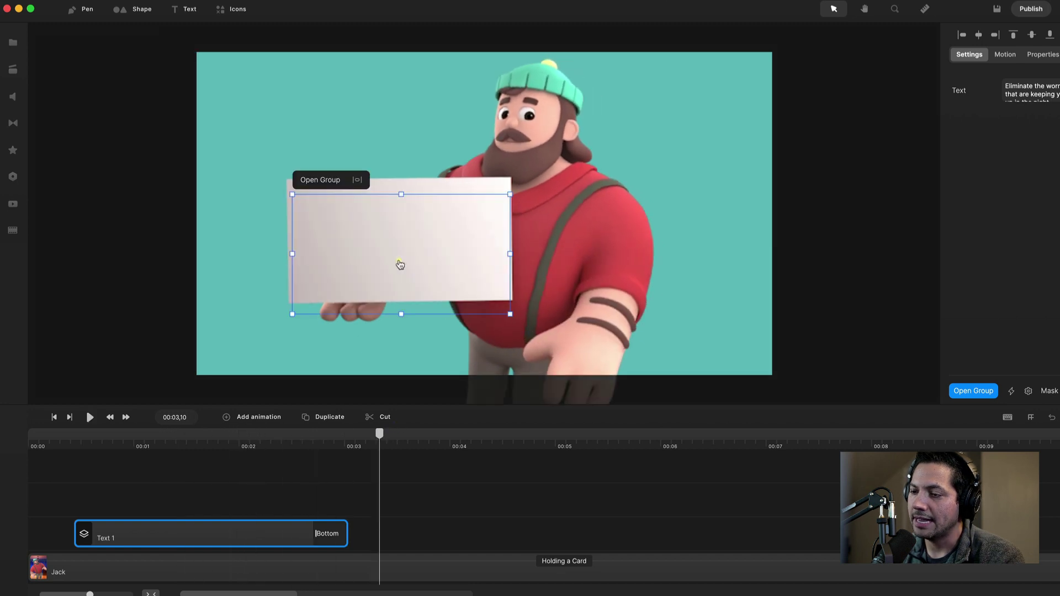
drag(376, 436, 354, 450)
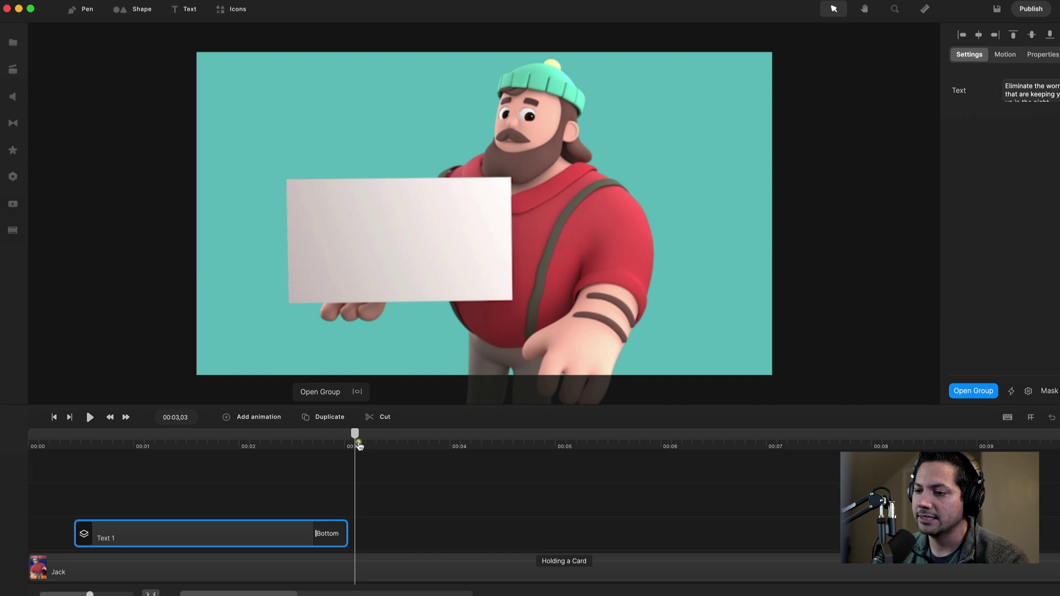
Duplicate the Text 1 group and place the copy directly after the original on the same track.
drag(359, 446, 294, 448)
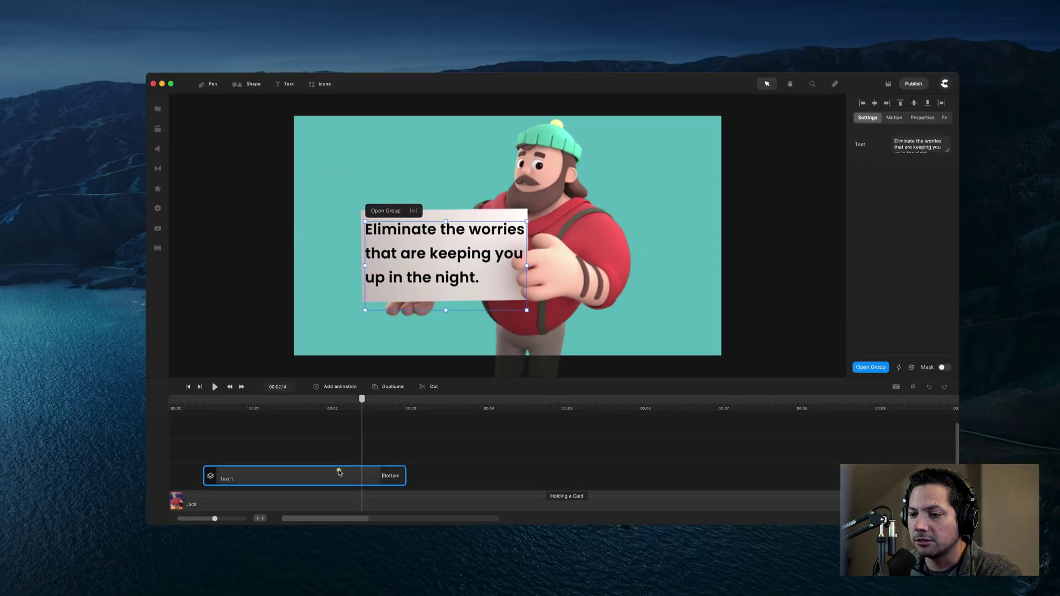
click(250, 533)
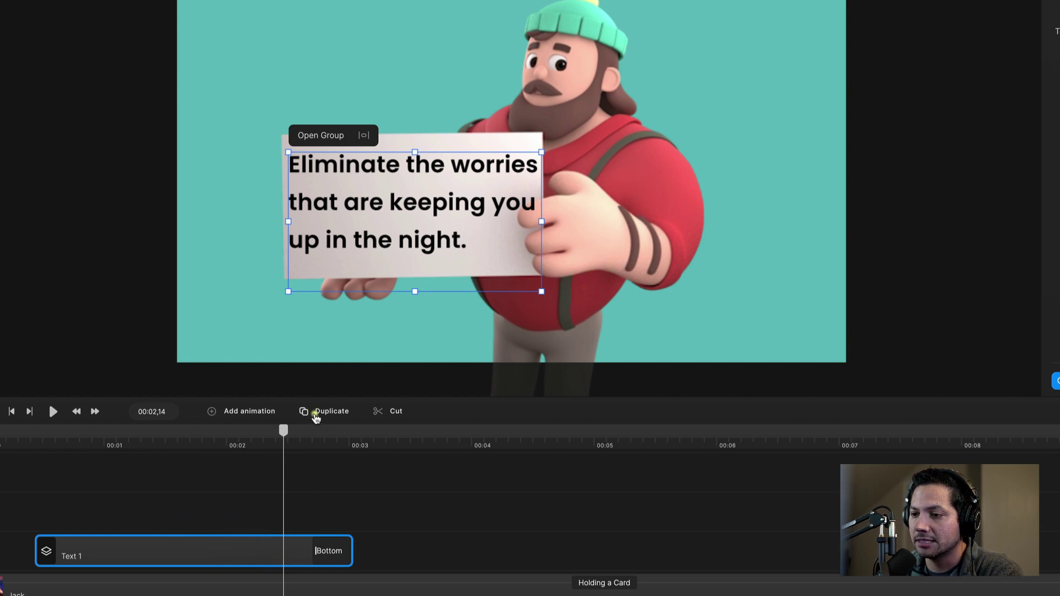
click(316, 417)
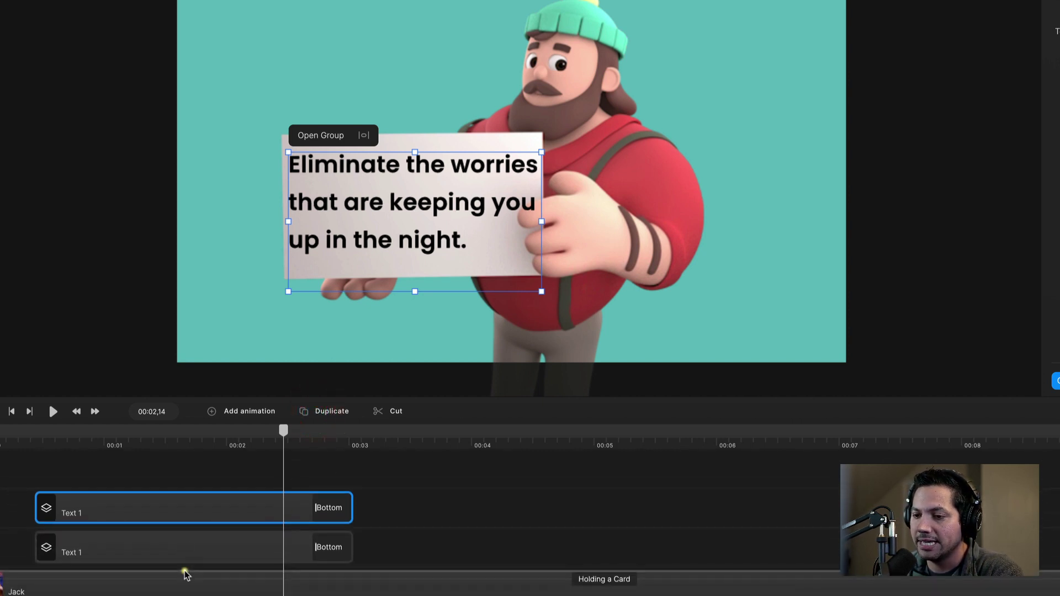
drag(95, 499, 414, 539)
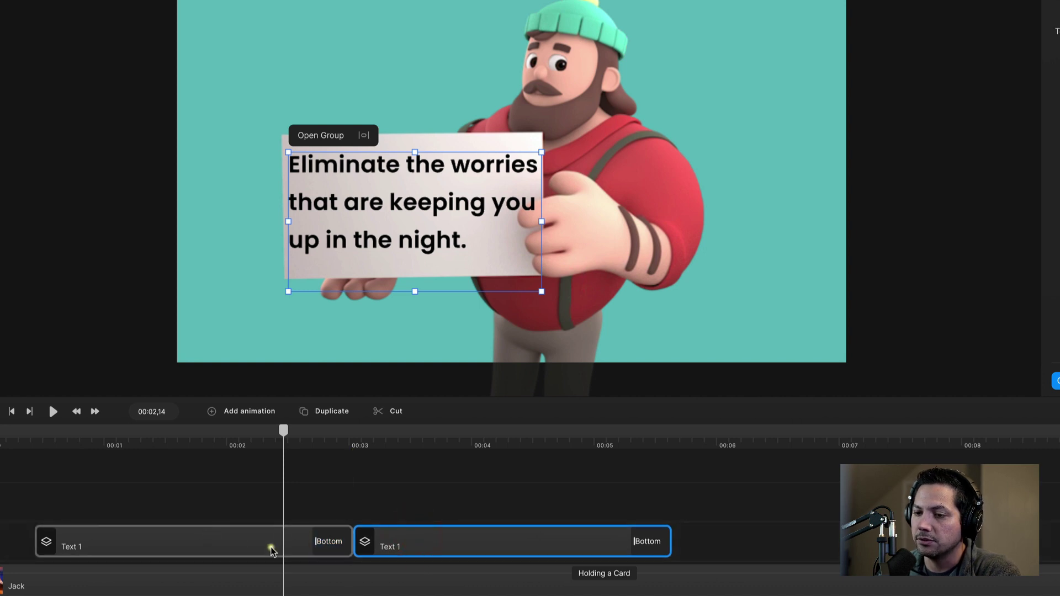
Rename the duplicated group as Text 2.
right_click(470, 549)
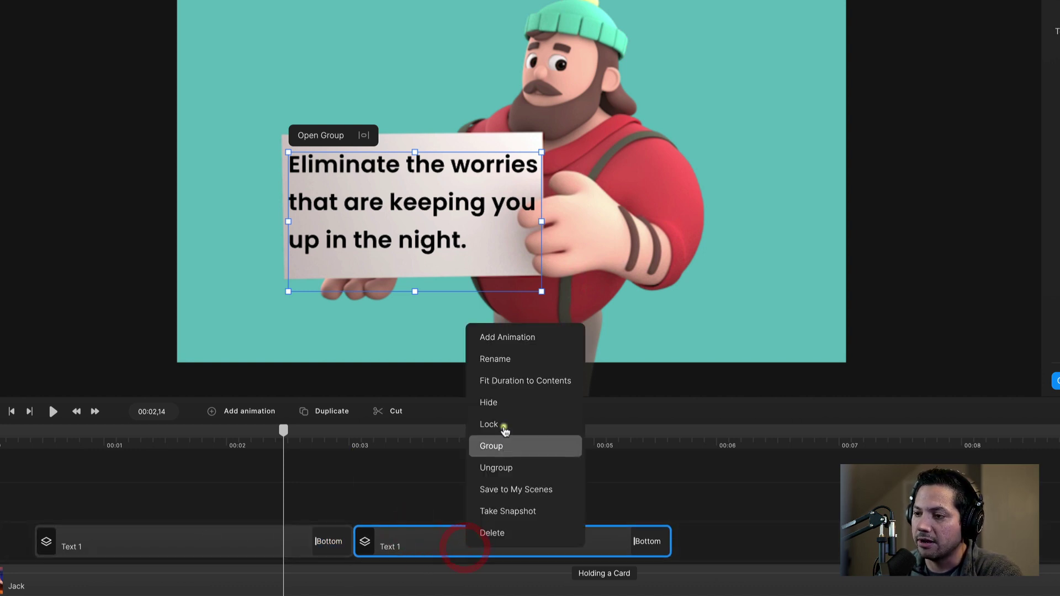
click(497, 360)
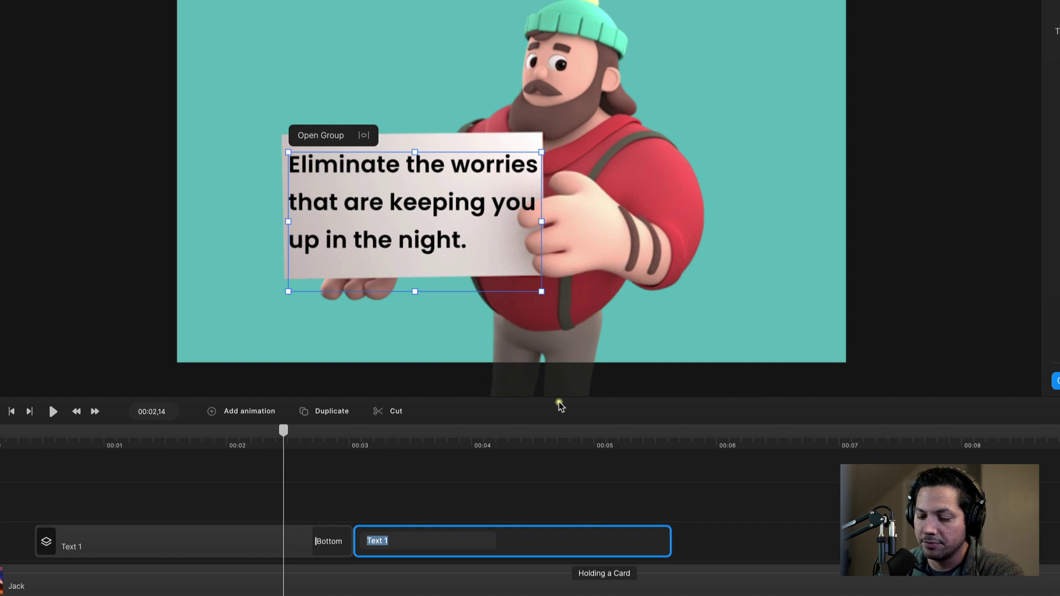
text(2)
key(Return)
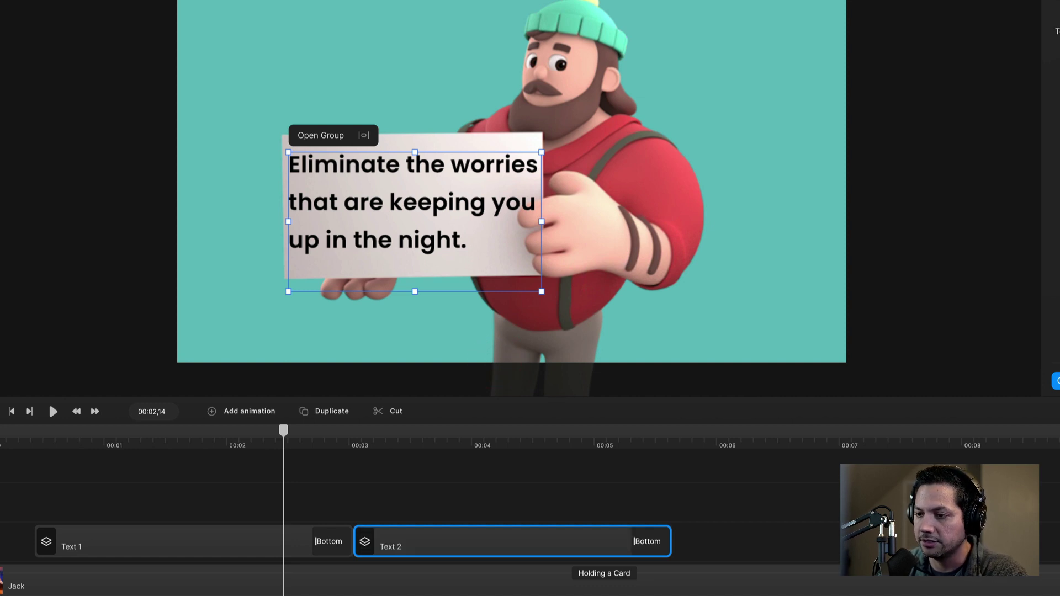
Replace the lettering inside the Text 2 group with "Asking questions gives you access to all of the information that is needed.".
drag(501, 440, 474, 440)
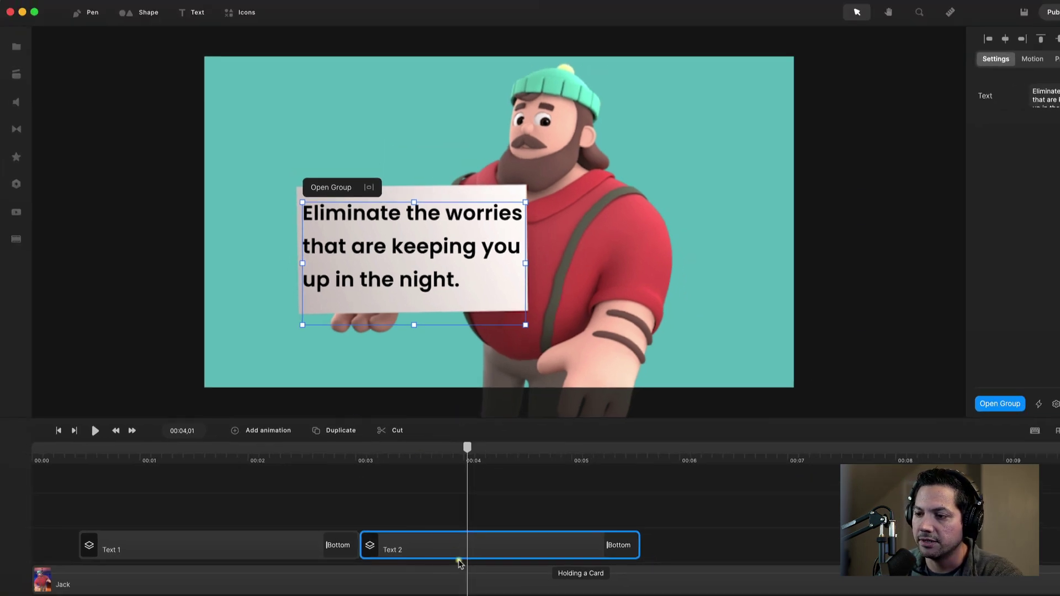
double_click(454, 552)
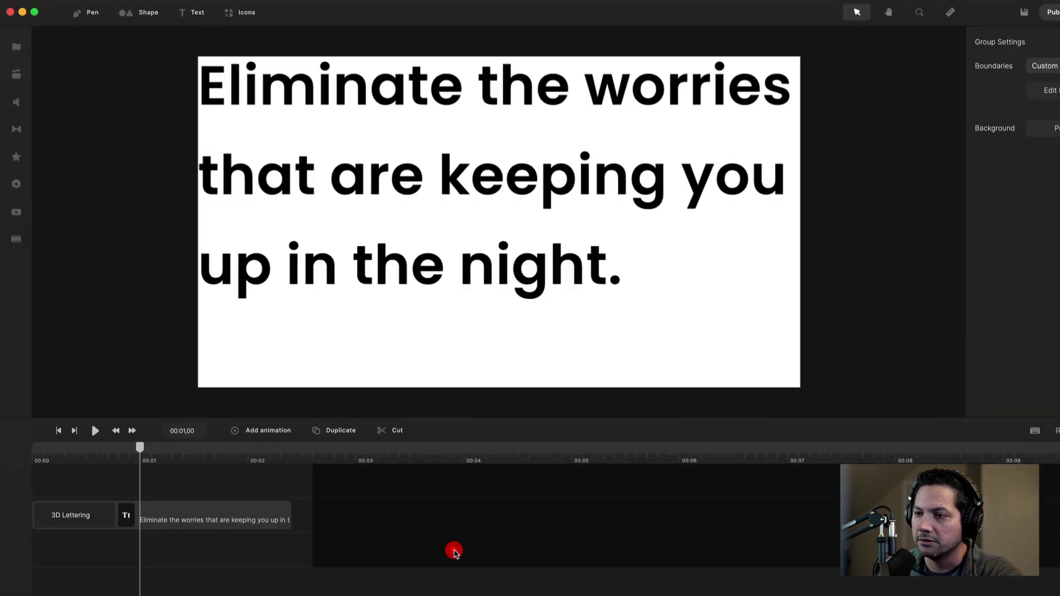
triple_click(502, 273)
drag(608, 272, 201, 130)
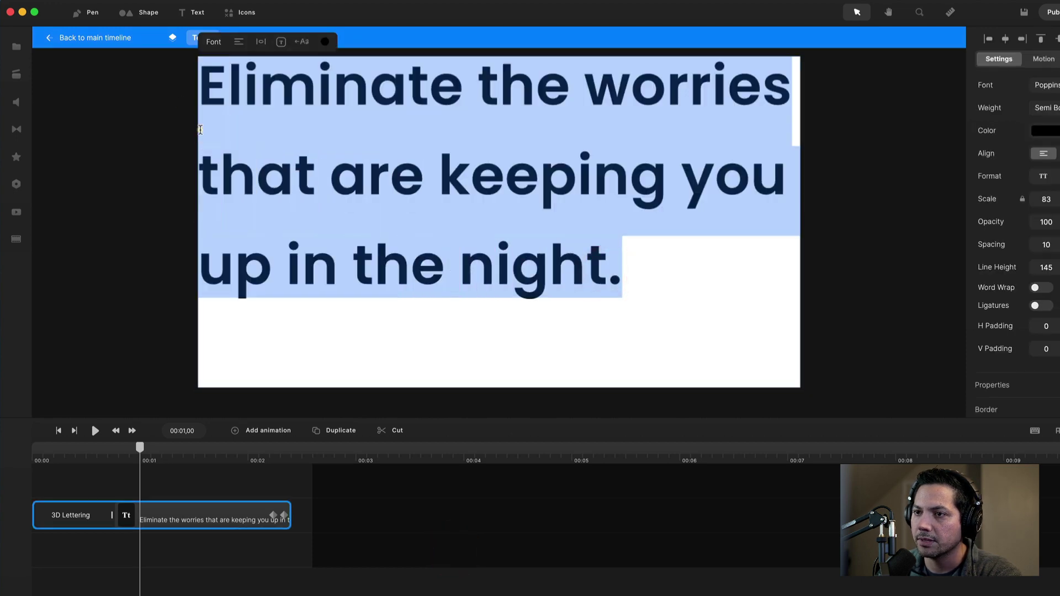
text(Asking questions gives you access to all of the information that is needed.)
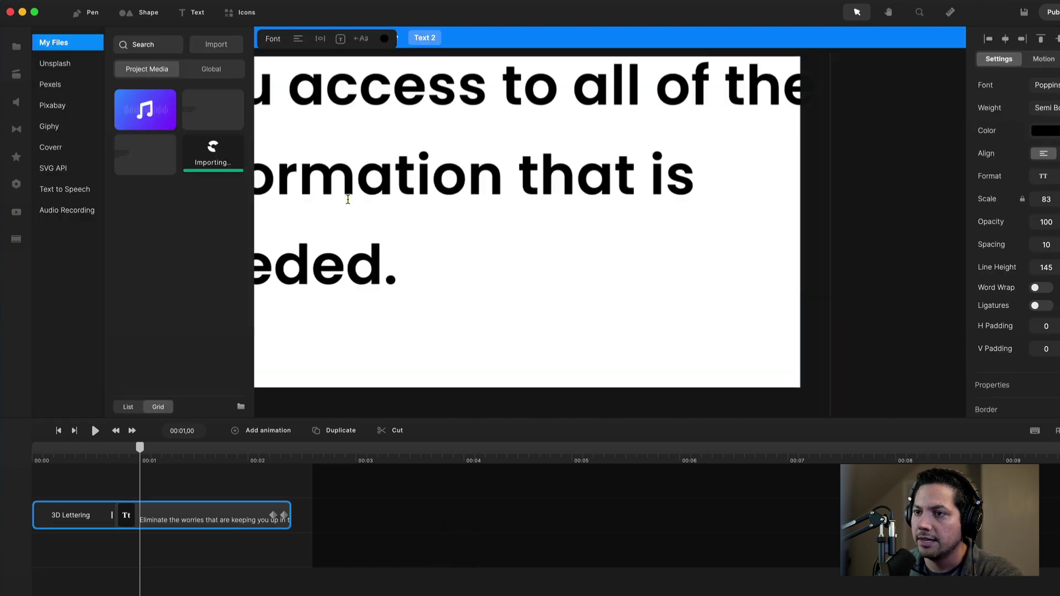
click(18, 49)
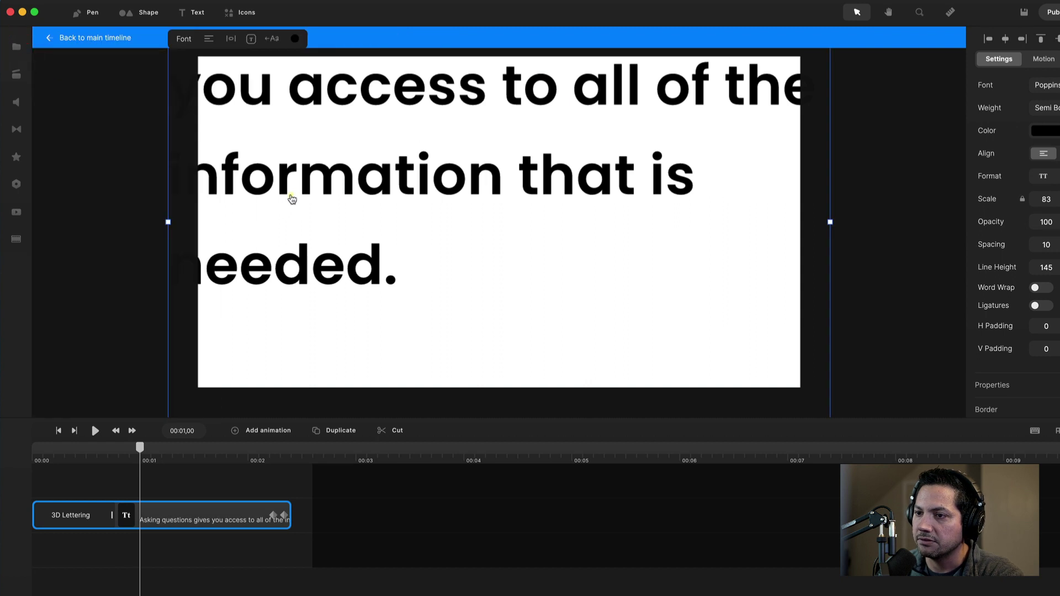
Reposition the new lettering and scale it down to 75% so it fits inside the group's canvas.
drag(292, 199, 330, 283)
click(600, 171)
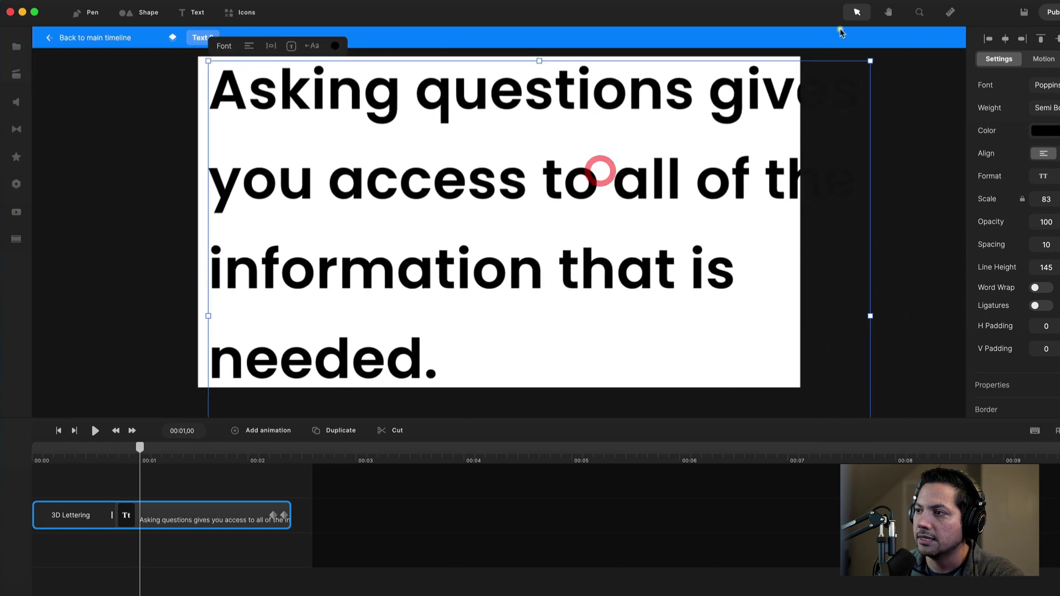
drag(870, 61, 767, 71)
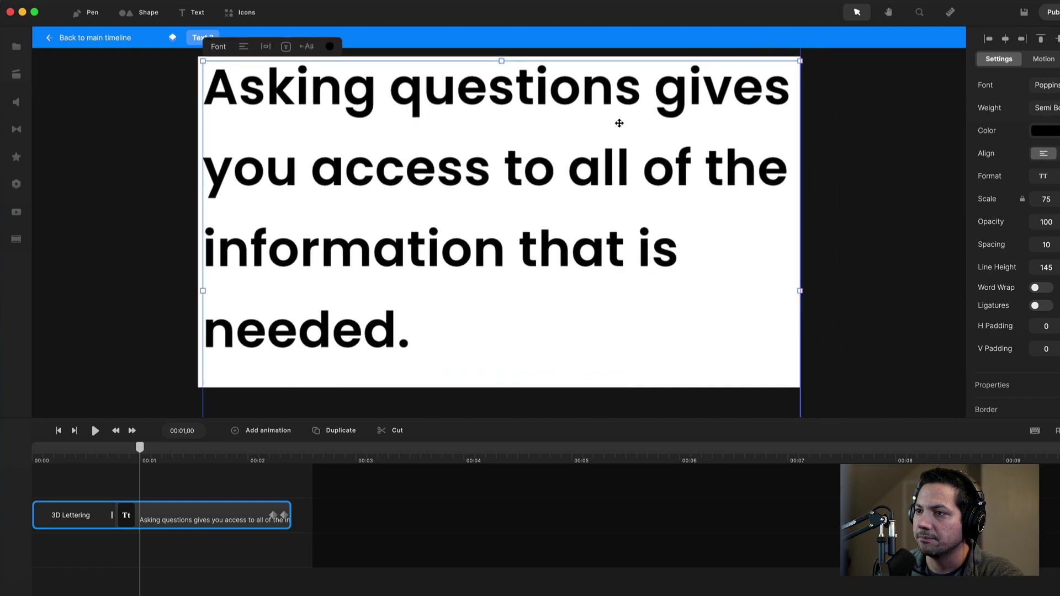
click(617, 120)
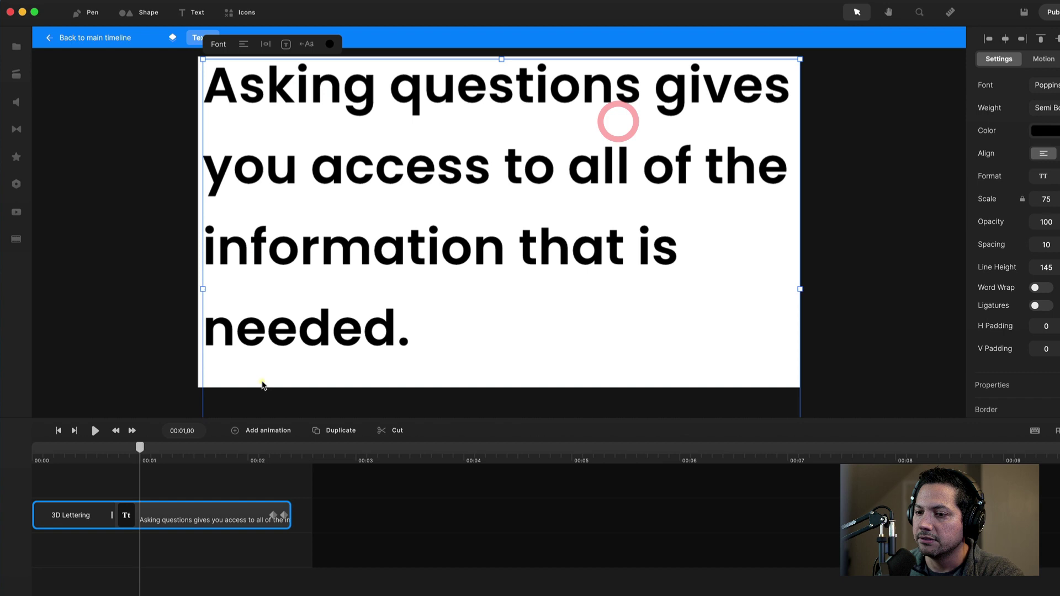
Return to the main timeline and move the Text 2 group slightly up to fit the card.
click(99, 36)
click(406, 250)
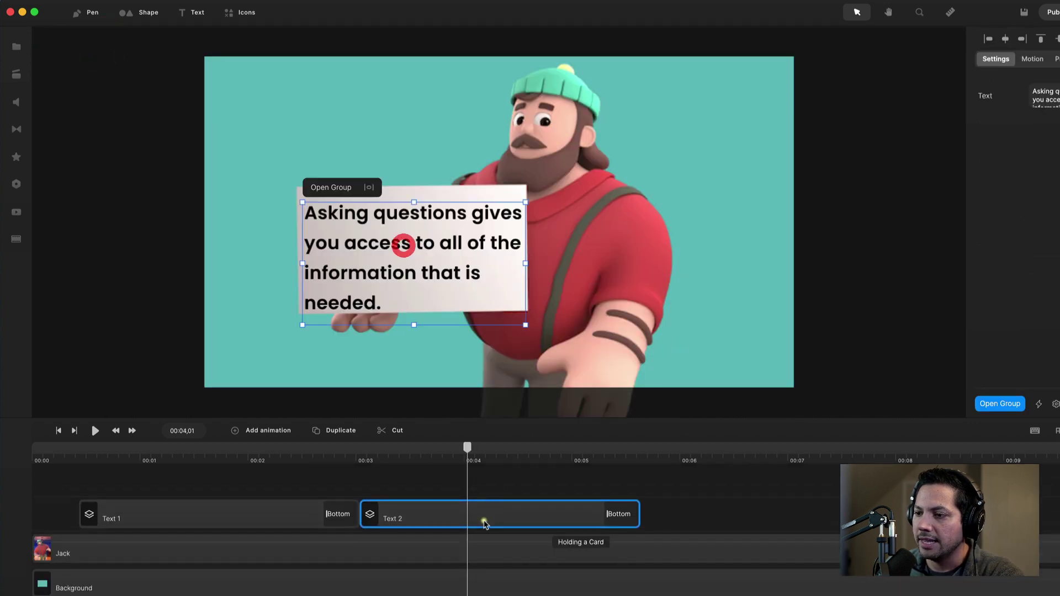
drag(378, 259, 375, 248)
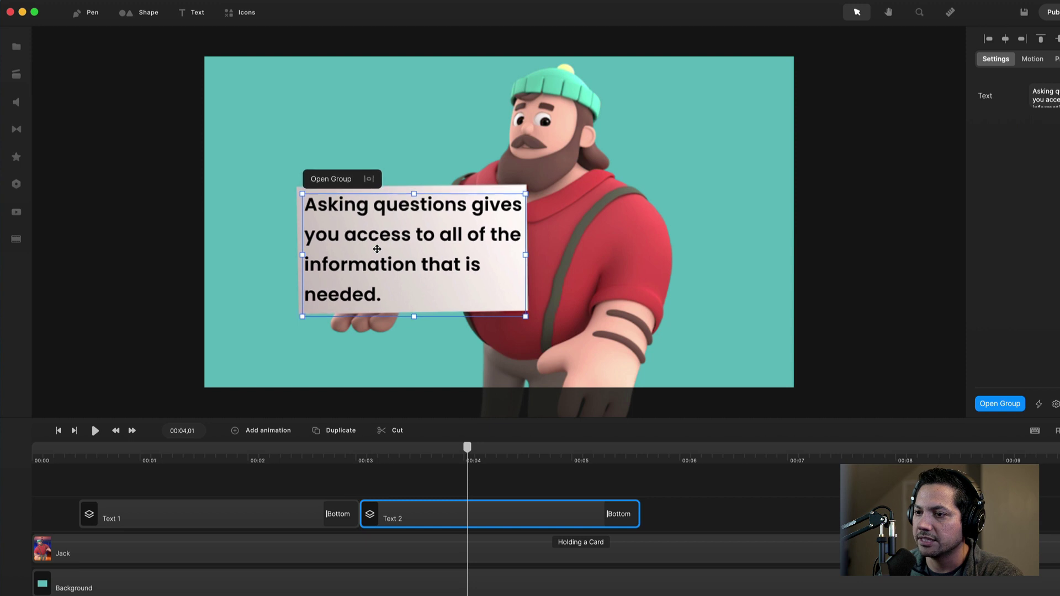
Examine the Text 2 group's properties and the lettering's entrance animation and keyframes inside the group.
click(471, 409)
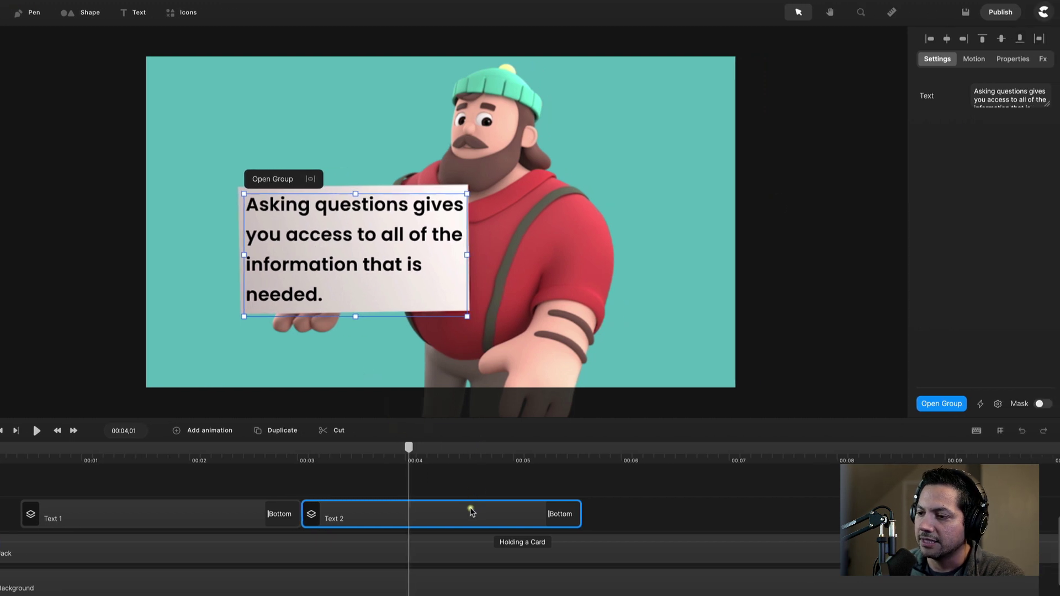
click(1000, 61)
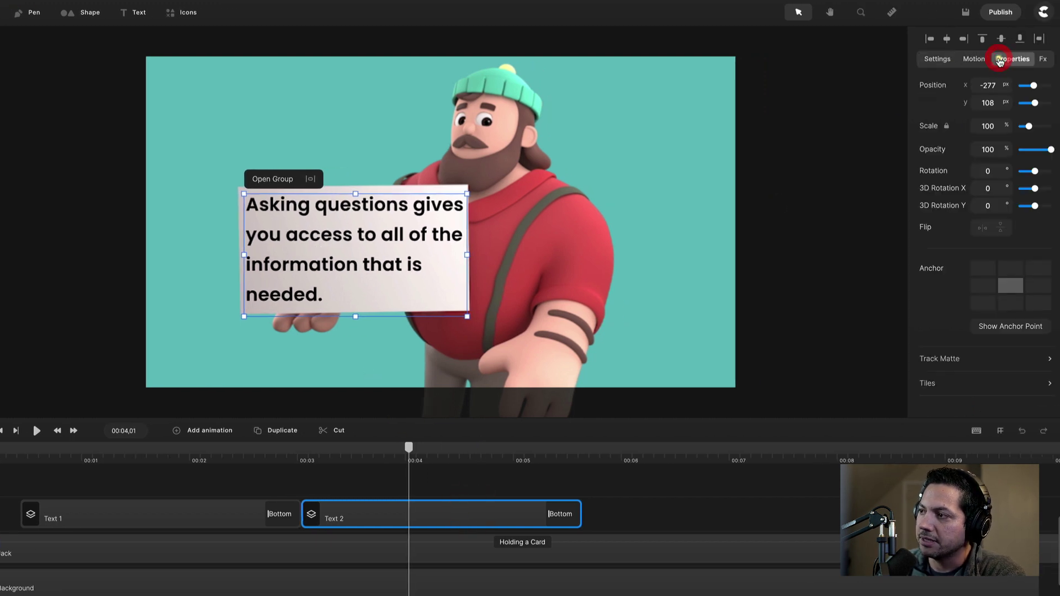
click(964, 65)
click(623, 487)
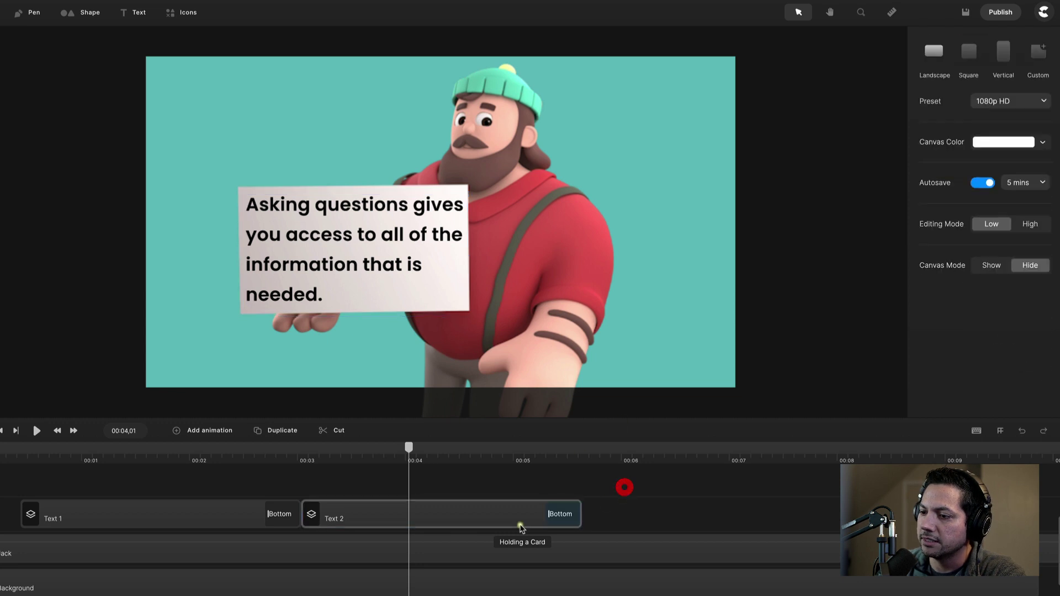
click(519, 525)
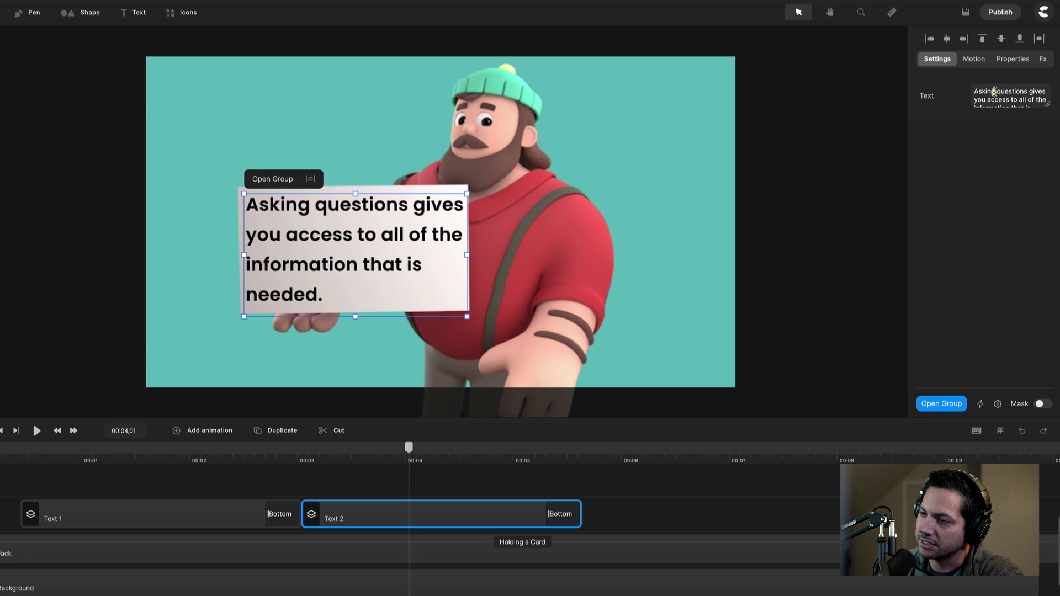
double_click(432, 515)
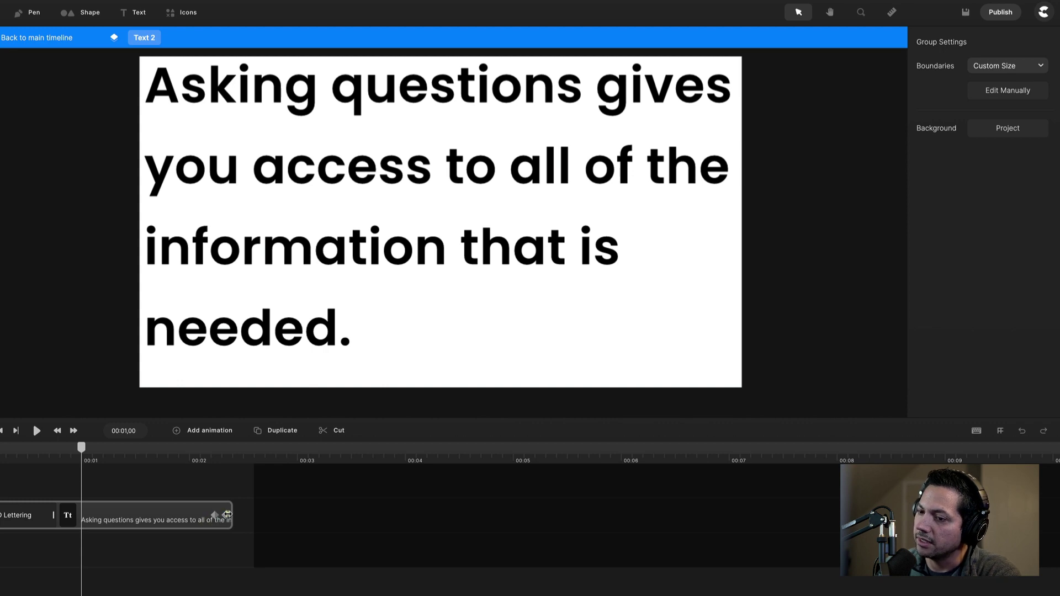
click(136, 522)
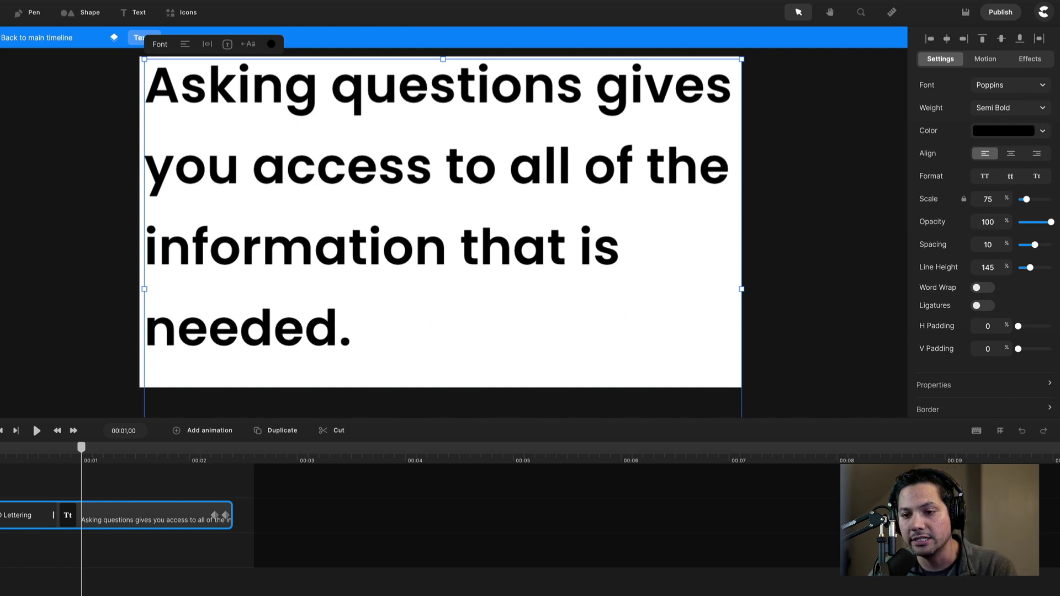
drag(82, 447, 33, 466)
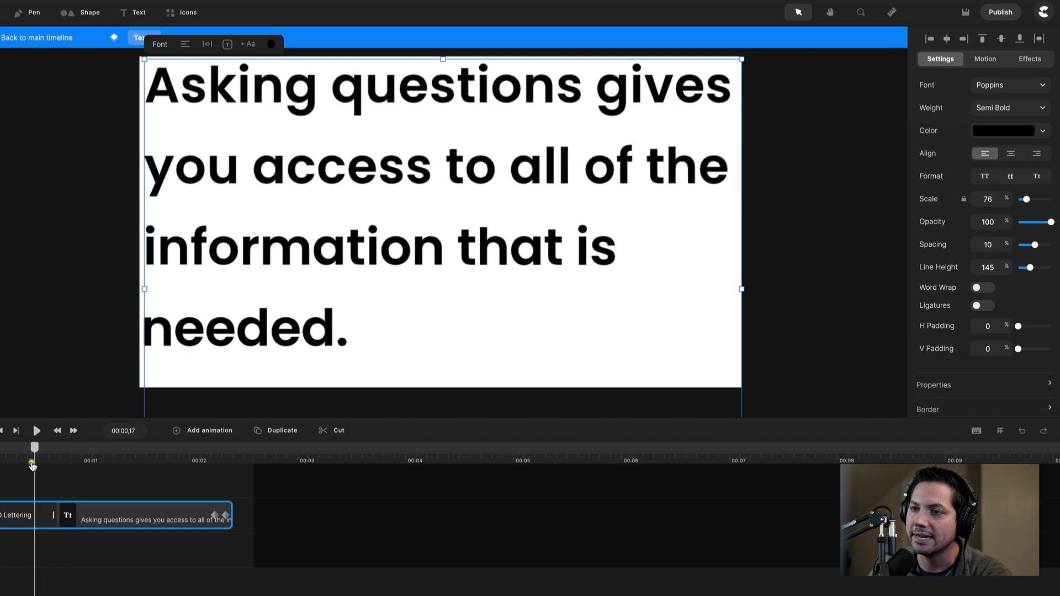
click(33, 47)
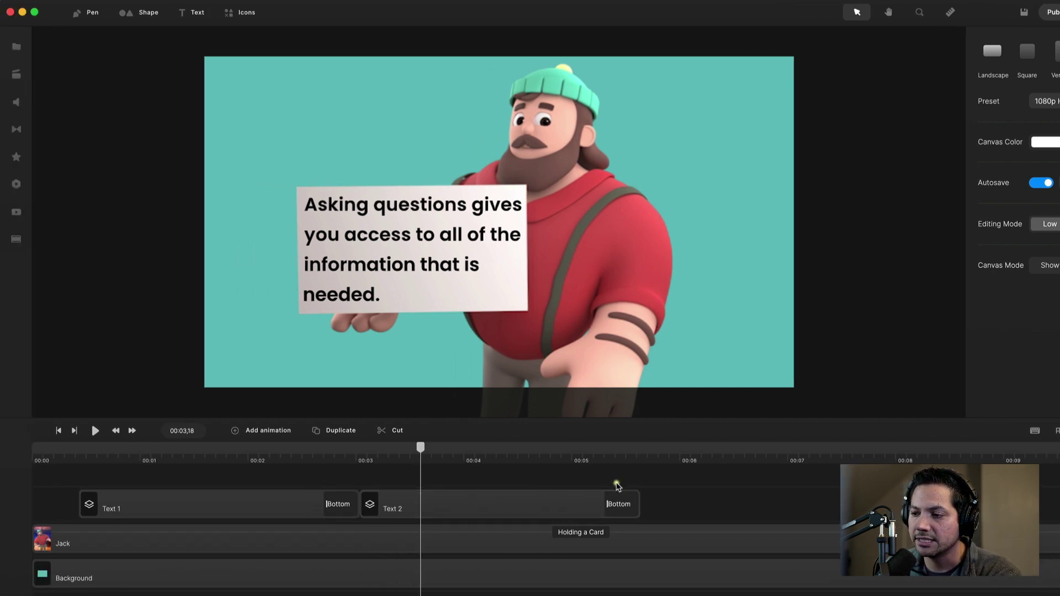
Play back the scene from 00:00,12 and find Jack's next card grab at 00:05,22.
click(564, 497)
click(76, 457)
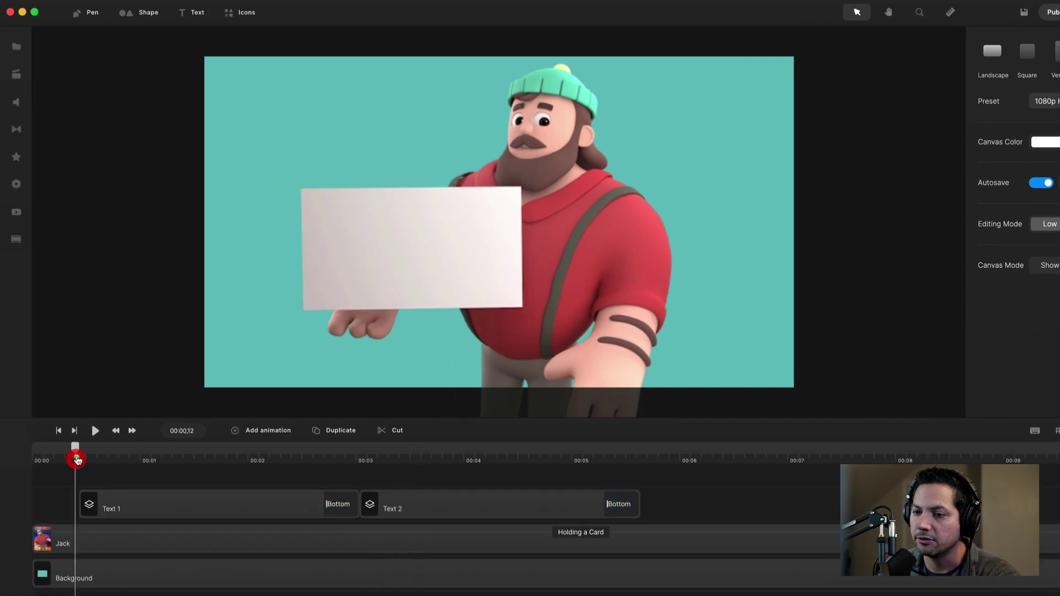
key(h)
key(space)
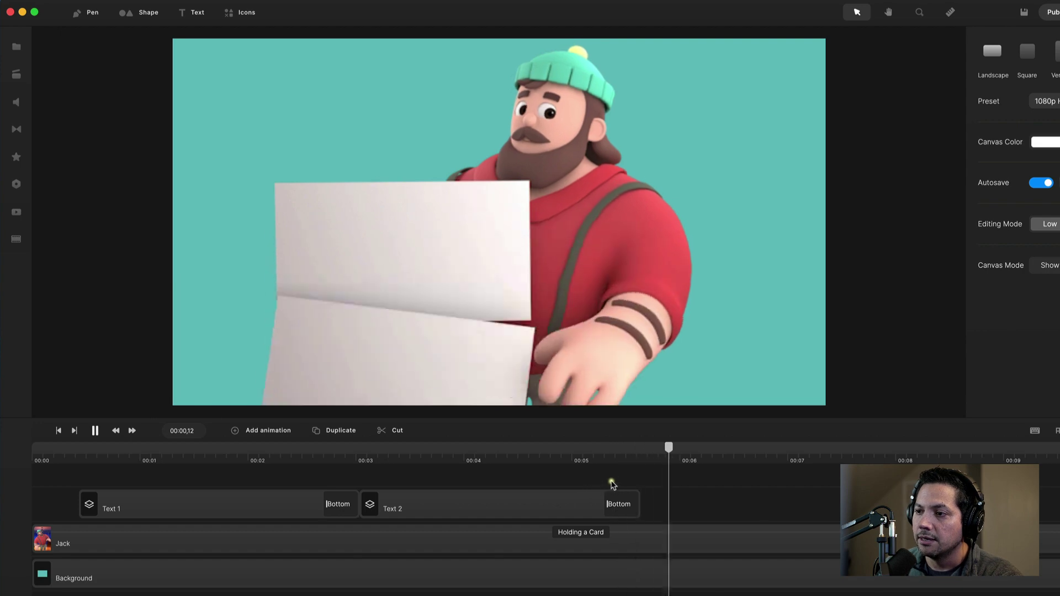
click(683, 459)
drag(684, 460, 651, 461)
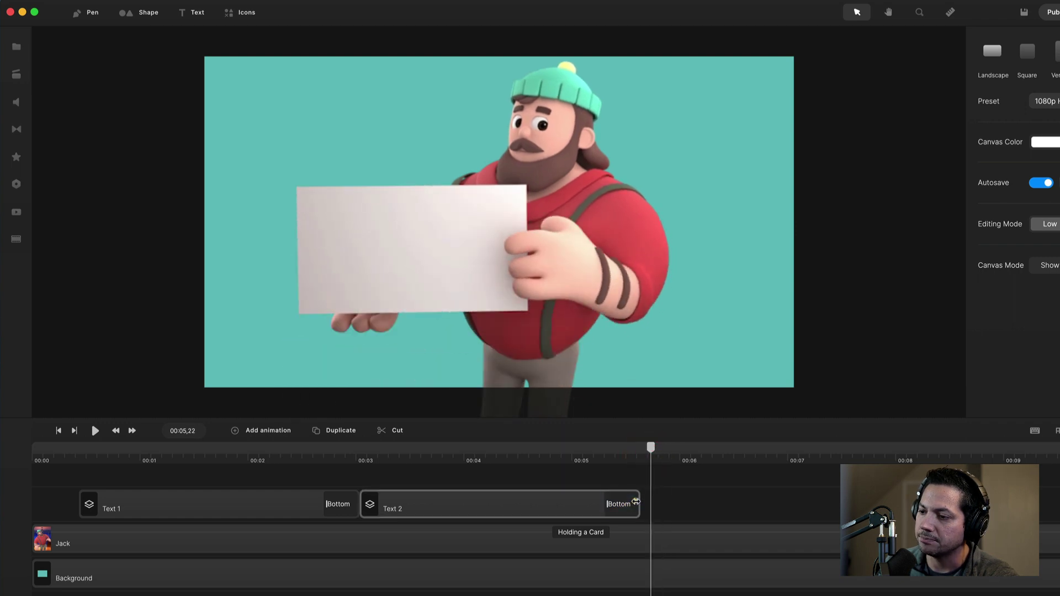
Extend the Text 2 group to end at about 00:06 and lengthen the lettering inside it to match.
drag(640, 500, 671, 500)
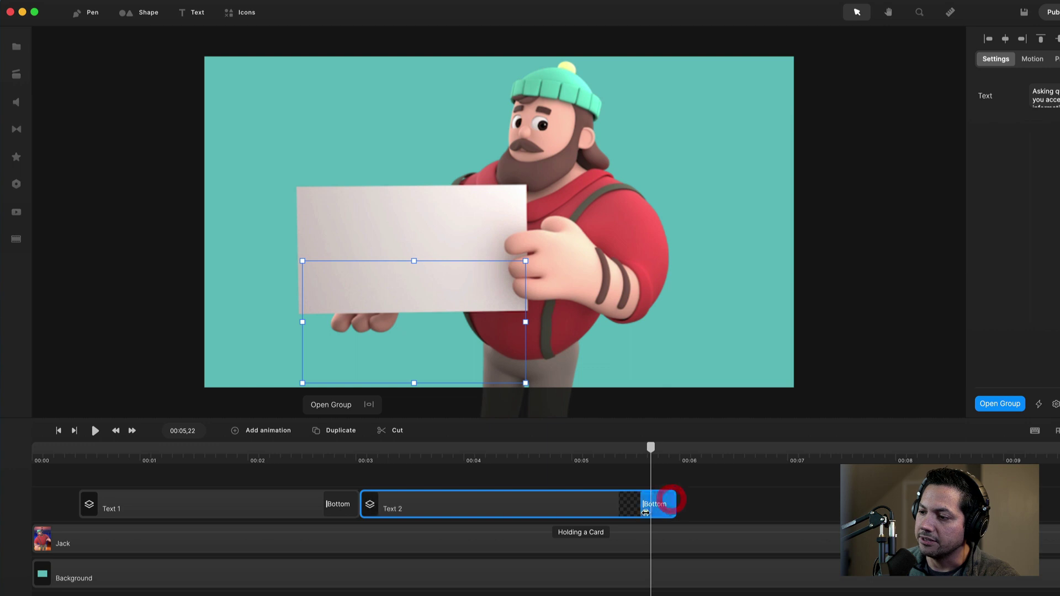
double_click(550, 509)
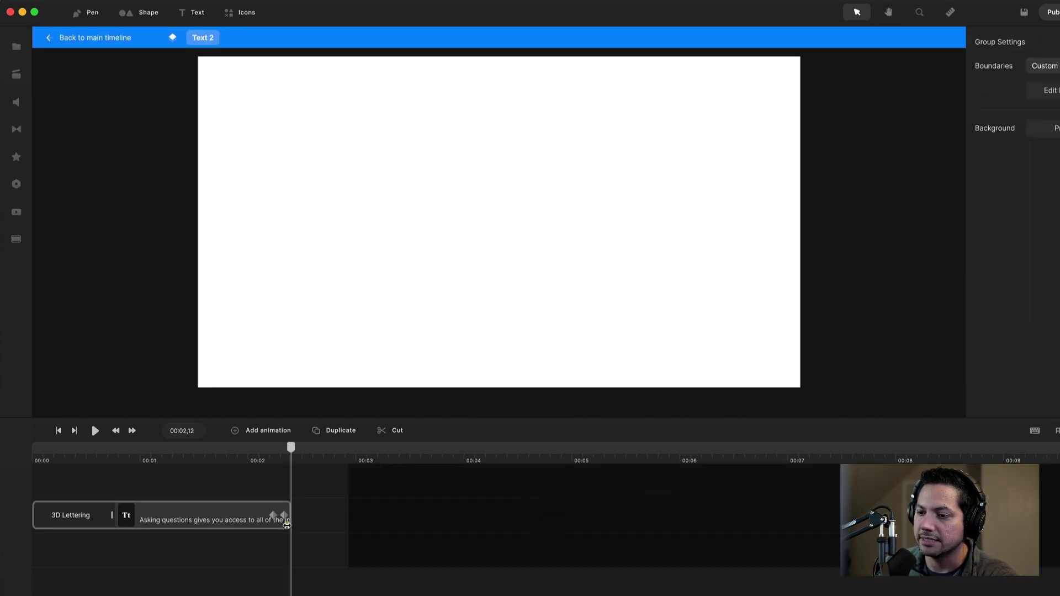
drag(290, 525, 346, 523)
click(113, 41)
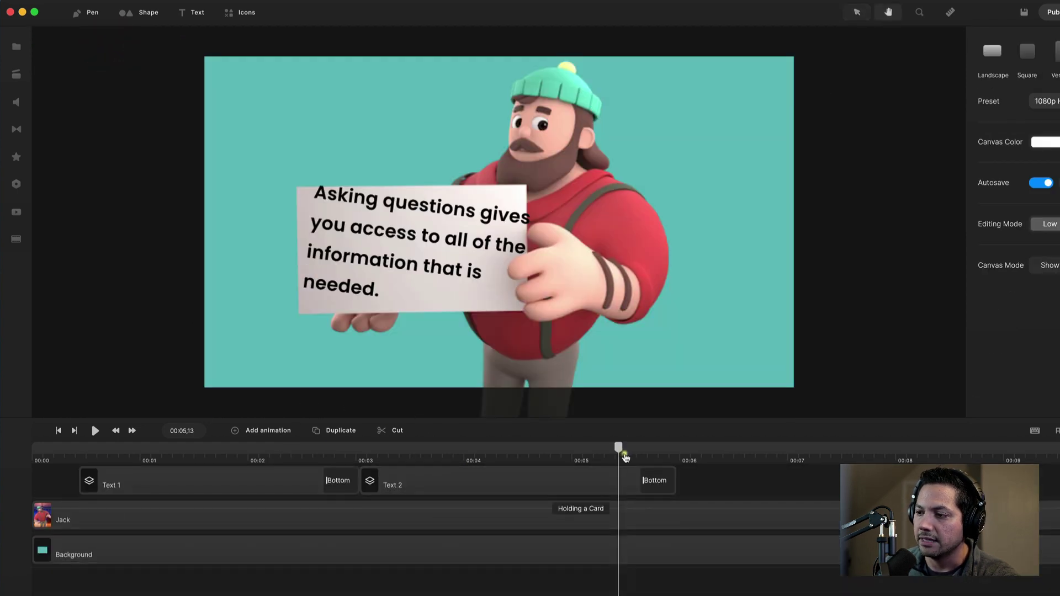
Play back the end of the Text 2 group and check the text's exit against Jack's hand at 00:05,22.
key(space)
key(space)
mouse_move(650, 456)
mouse_down()
mouse_move(597, 463)
mouse_move(652, 466)
mouse_up()
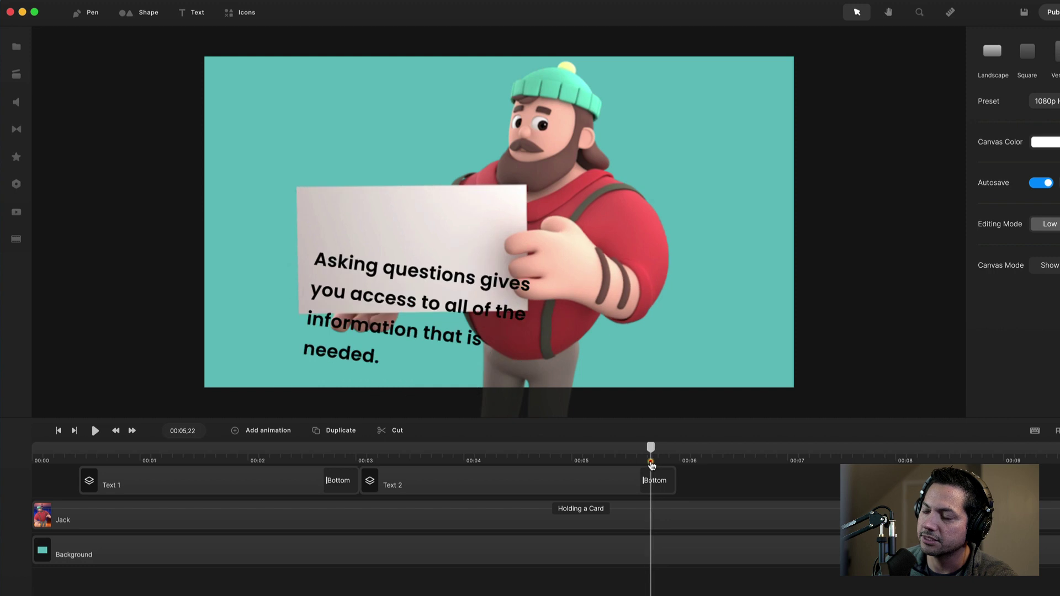
Move the two rotation keyframes of the lettering inside Text 2 to about 00:02,21 and 00:02,23.
click(651, 485)
double_click(627, 490)
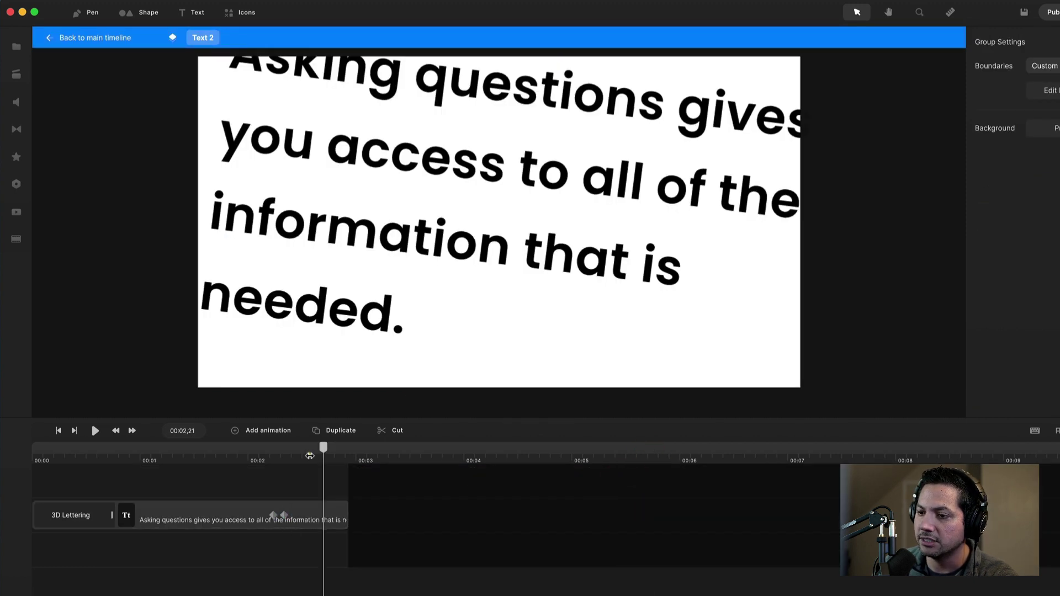
scroll(366, 449, up, 5)
click(434, 451)
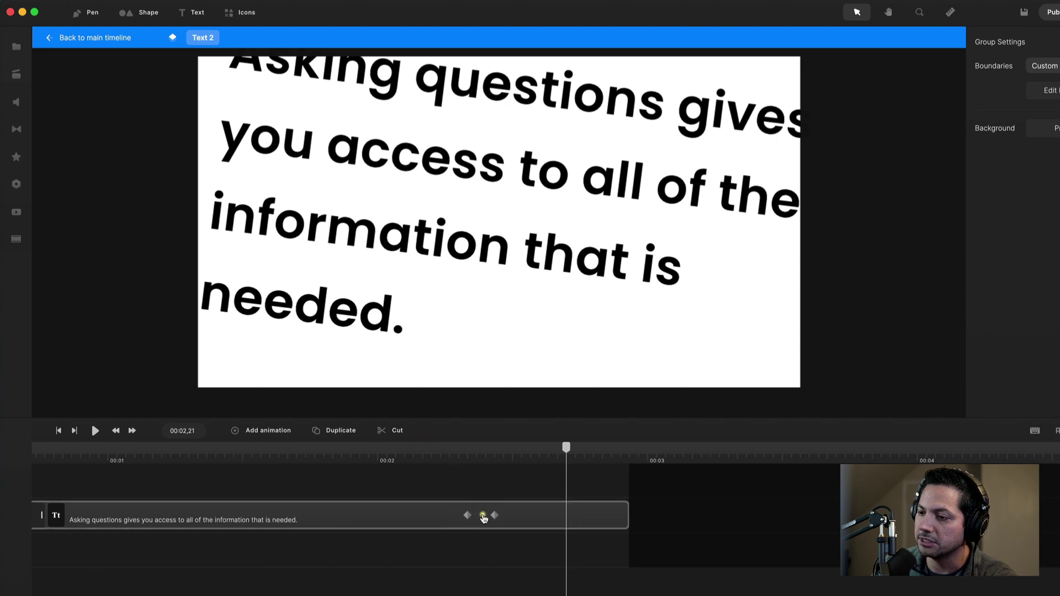
drag(483, 518, 583, 516)
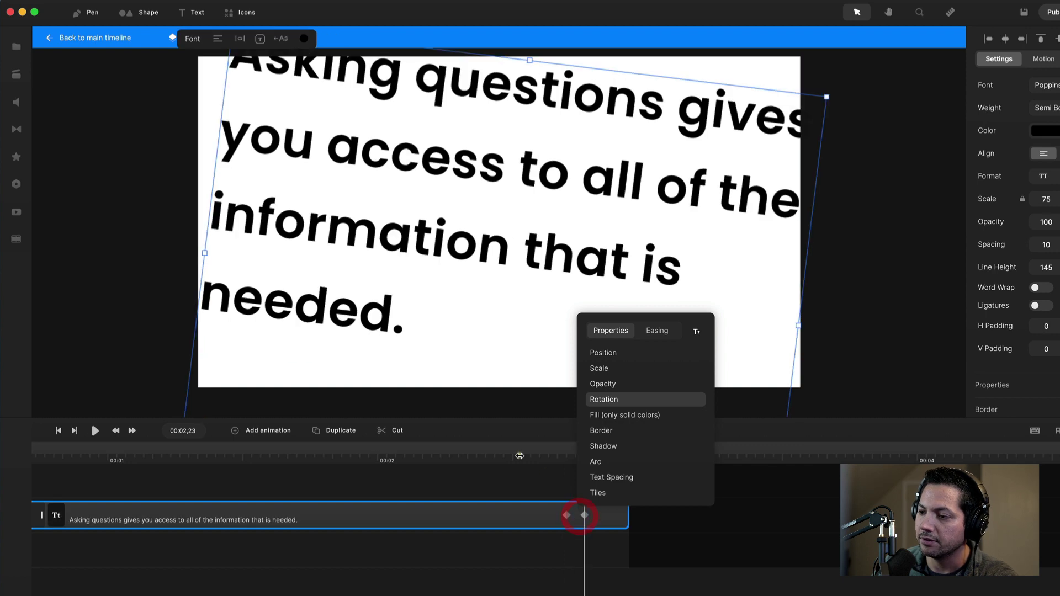
Return to the main timeline, lengthen the Text 2 group slightly to end at about 00:06, and play back its exit.
click(76, 32)
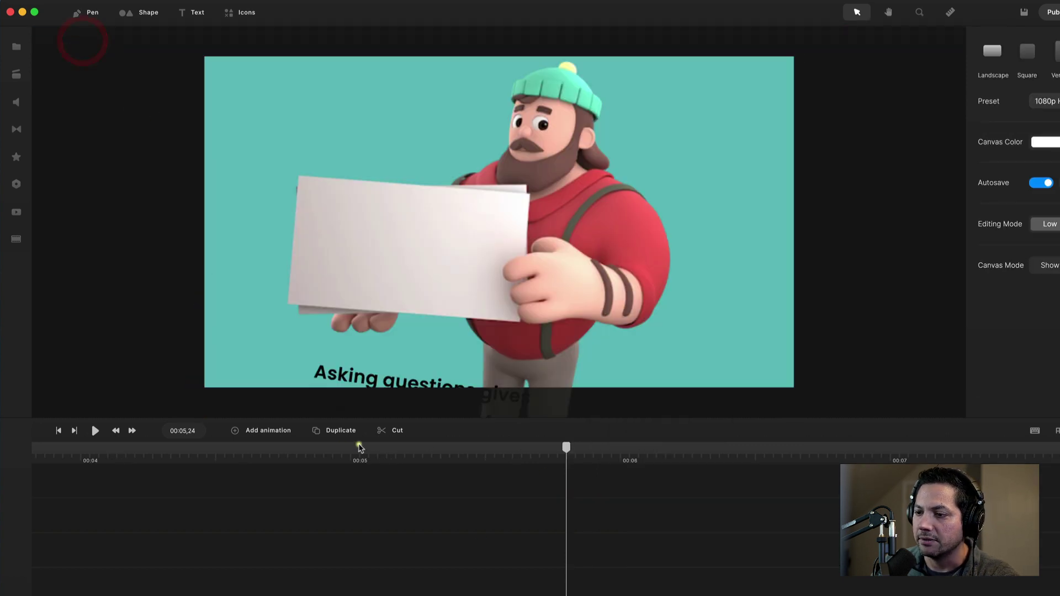
drag(509, 447, 570, 450)
key(space)
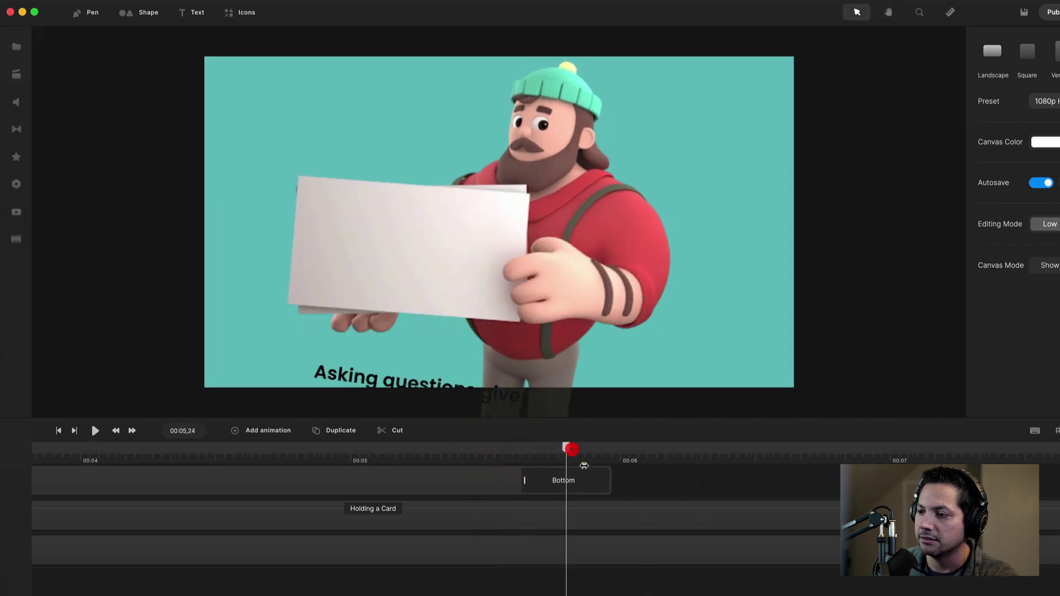
drag(610, 480, 620, 480)
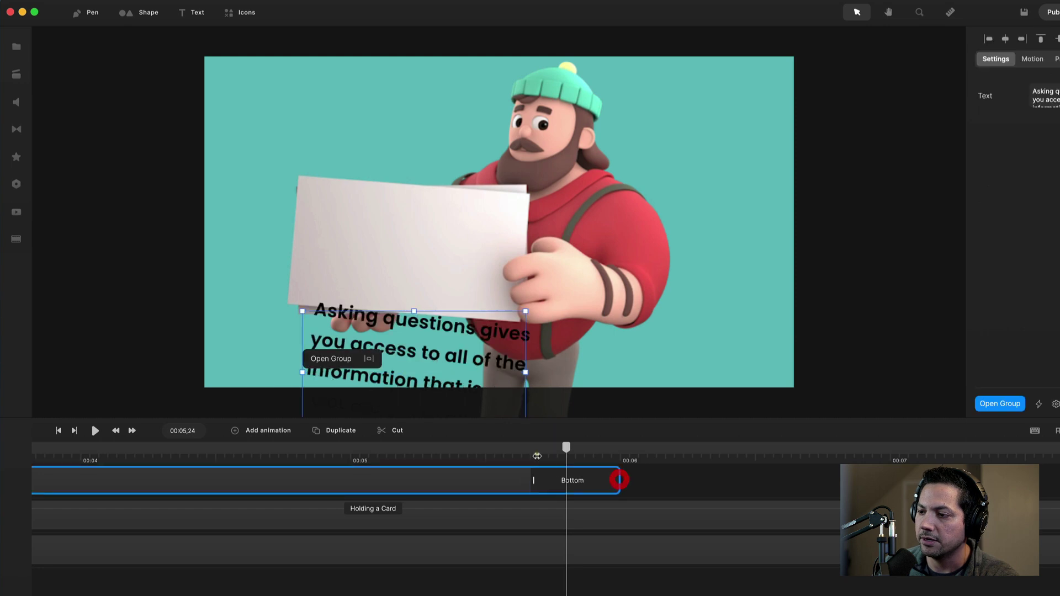
click(516, 459)
mouse_move(513, 455)
mouse_down()
mouse_move(584, 450)
mouse_move(524, 453)
mouse_up()
key(space)
key(space)
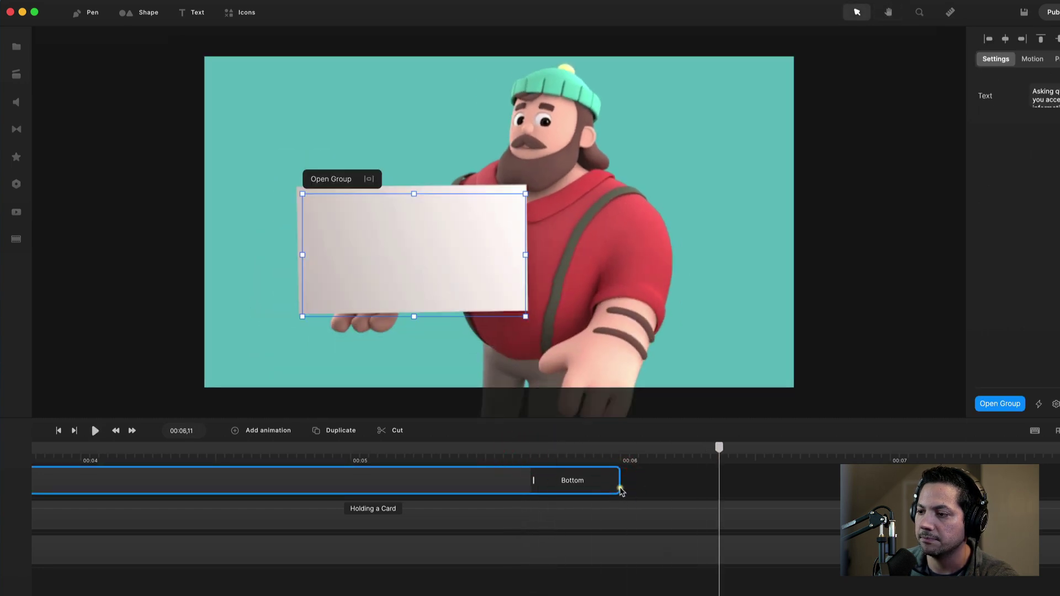
Extend the Text 2 group to end slightly past 00:06 and check its exit against Jack's hand at 00:05,21.
drag(620, 480, 648, 482)
click(540, 454)
key(space)
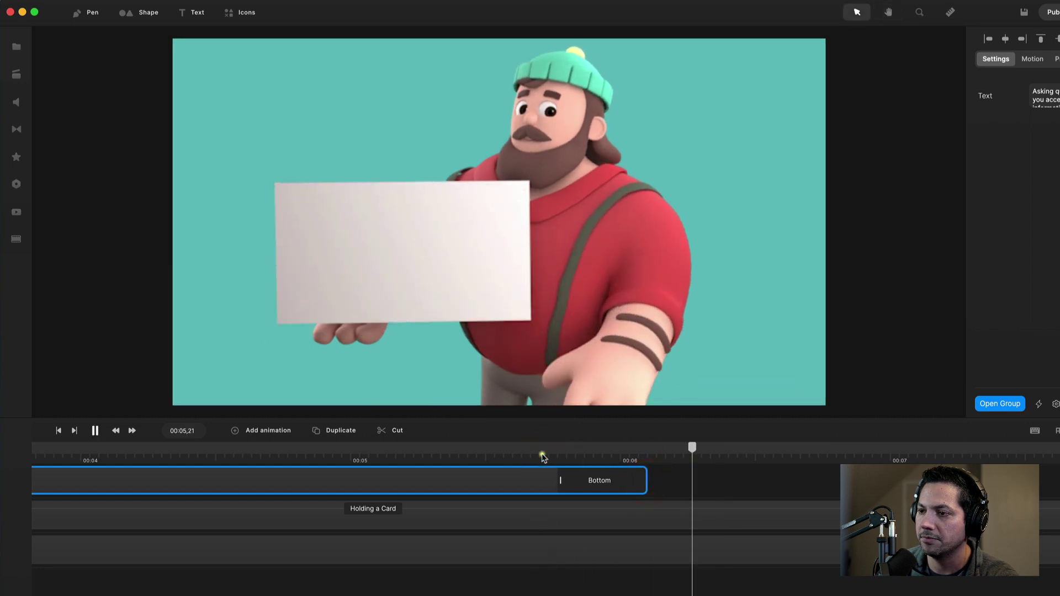
click(539, 454)
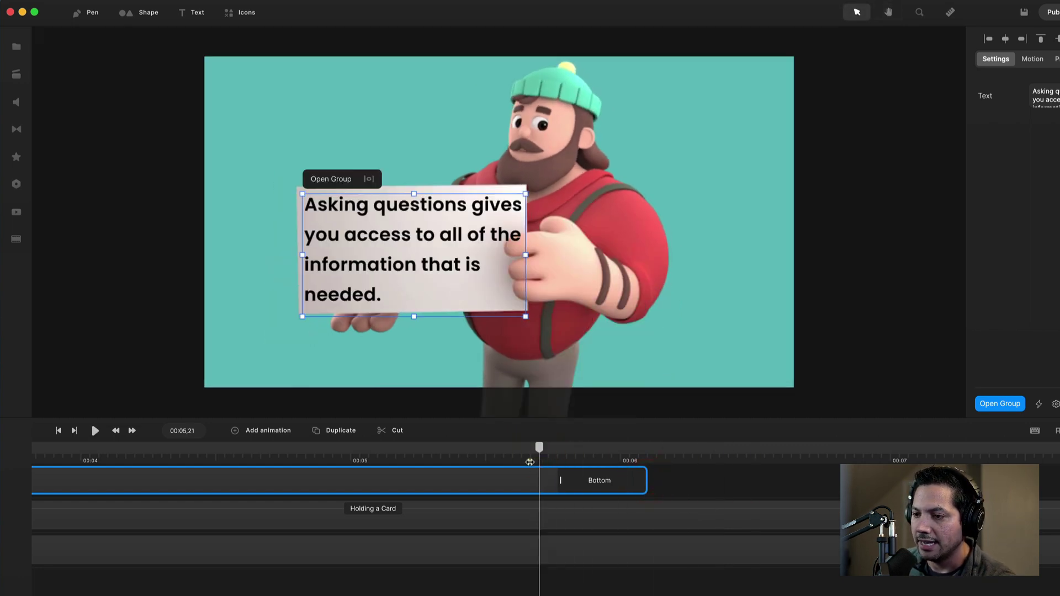
Play back the scene from 00:00,10 past the end of Text 2 to review both text exits.
scroll(497, 461, down, 2)
scroll(370, 470, down, 3)
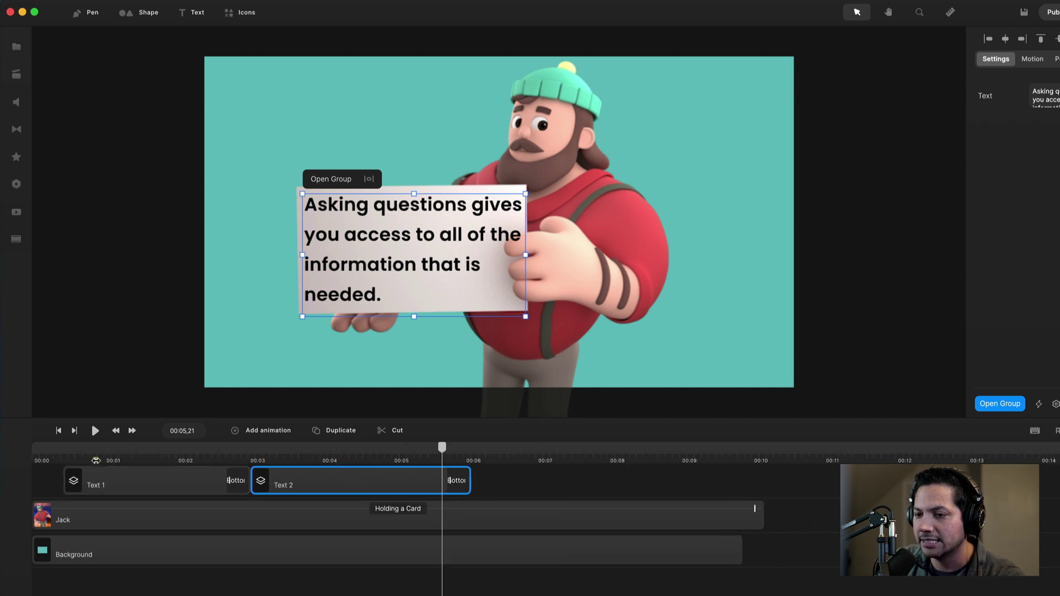
click(55, 458)
key(space)
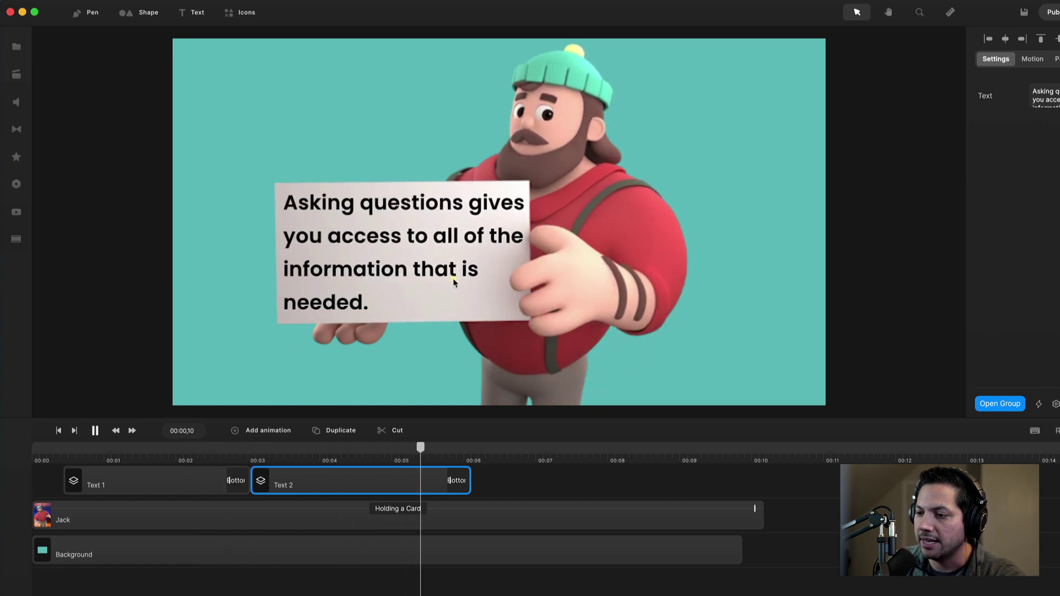
key(space)
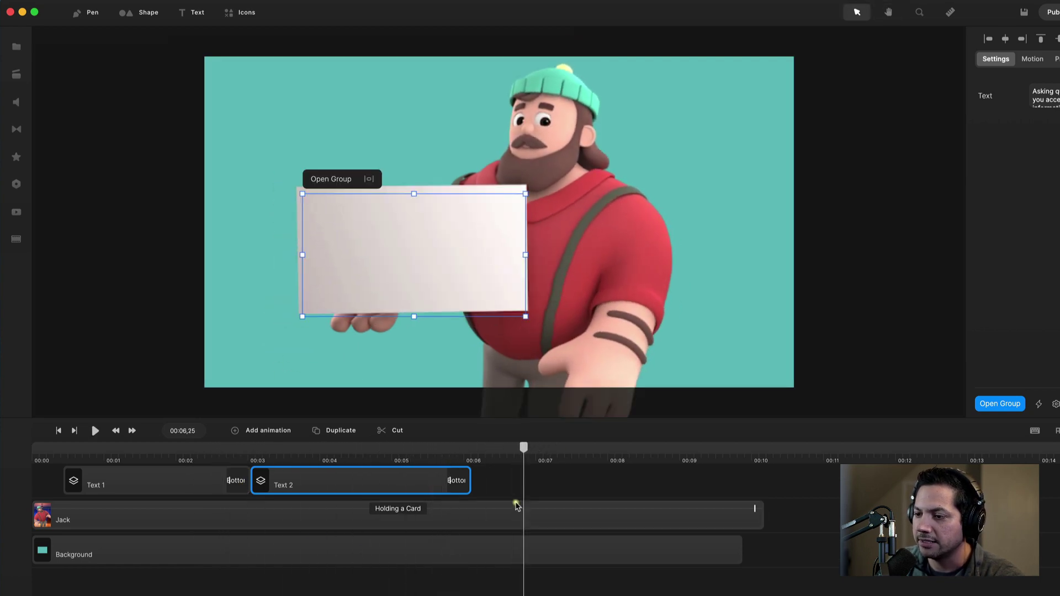
Duplicate the Text 2 group and place the copy directly after the original on the same track.
scroll(513, 505, up, 2)
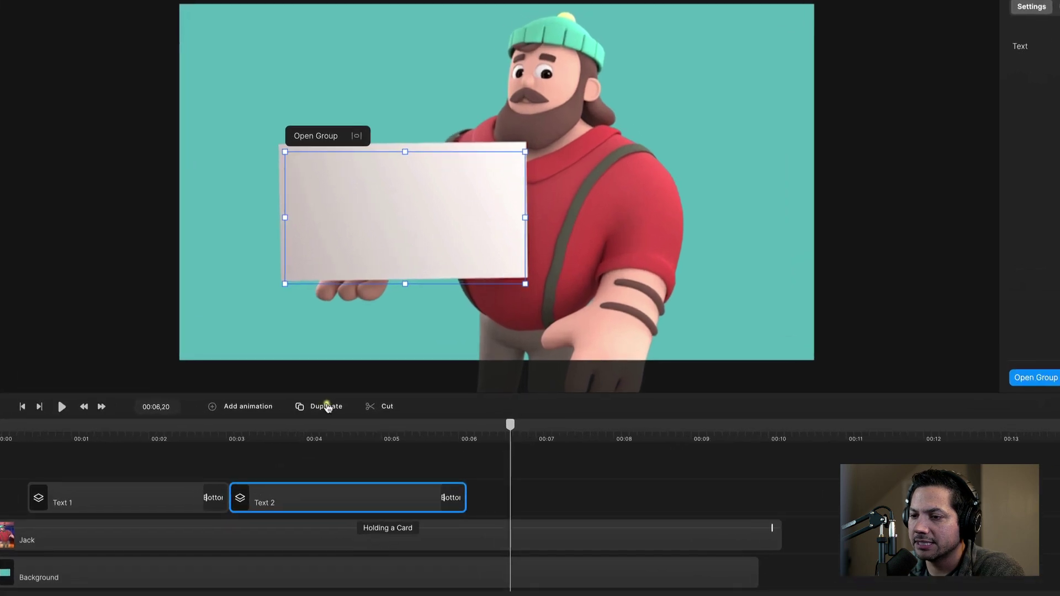
click(326, 407)
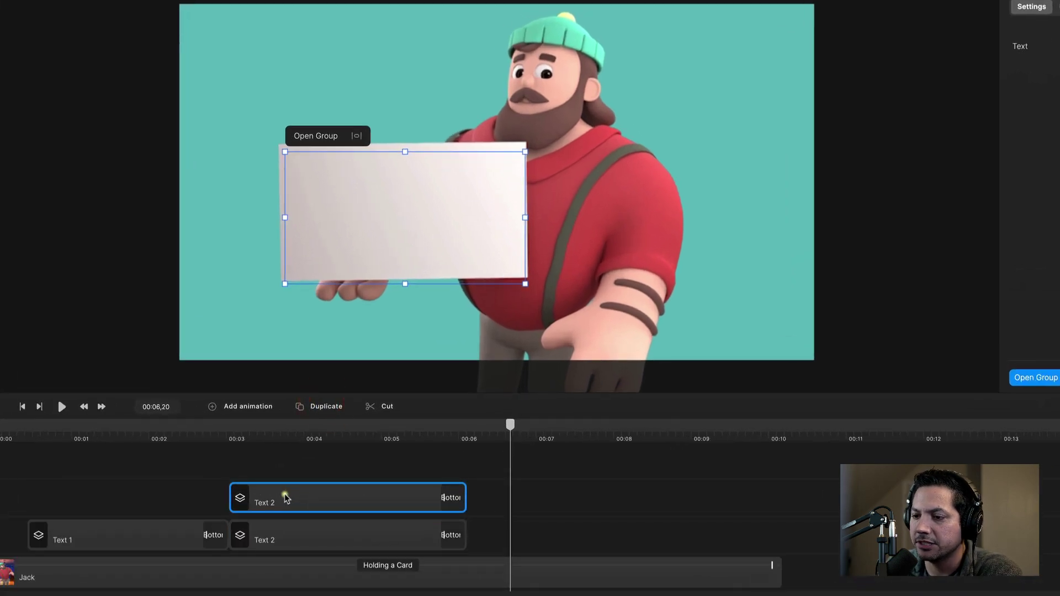
drag(287, 499, 526, 537)
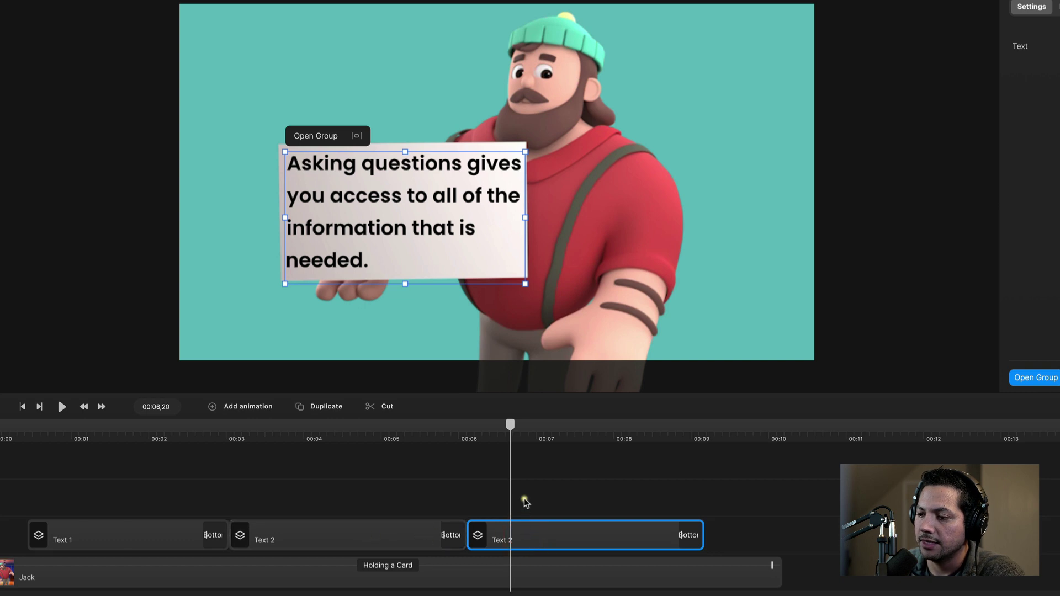
Rename the duplicated text group as Text 3.
right_click(526, 540)
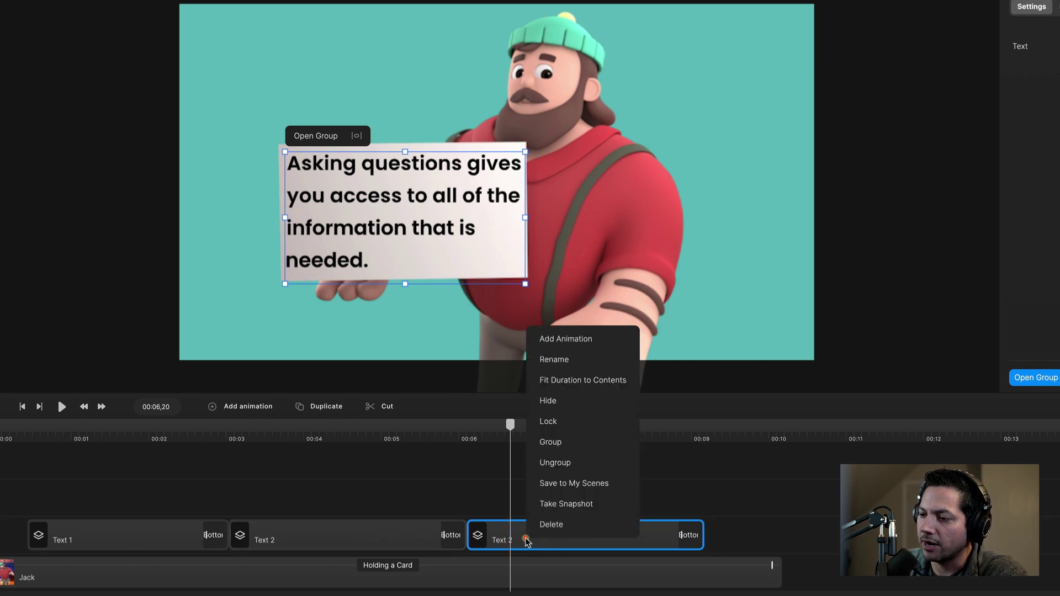
click(552, 362)
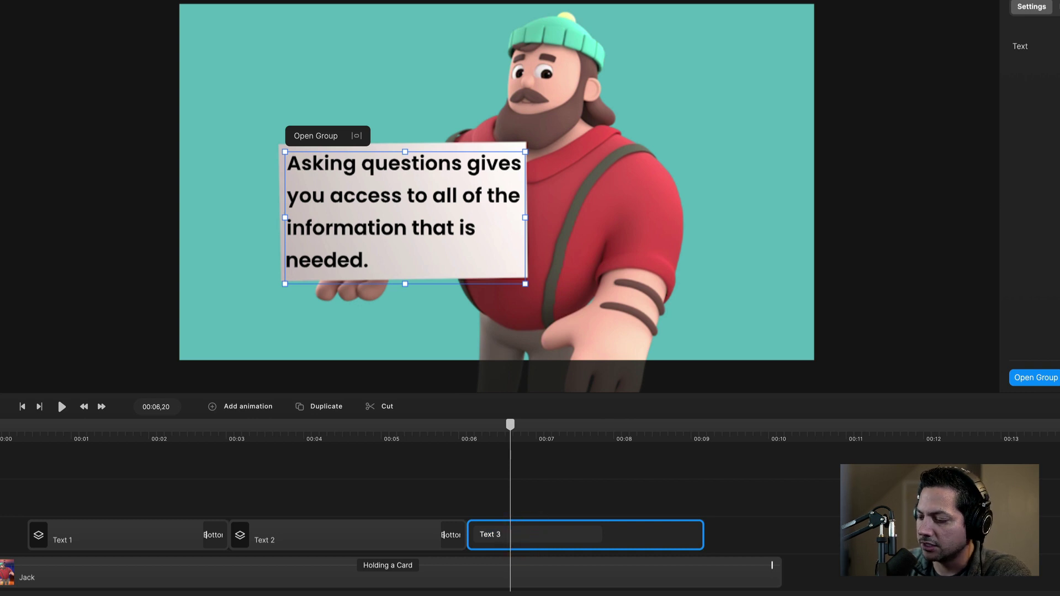
text(3)
key(Return)
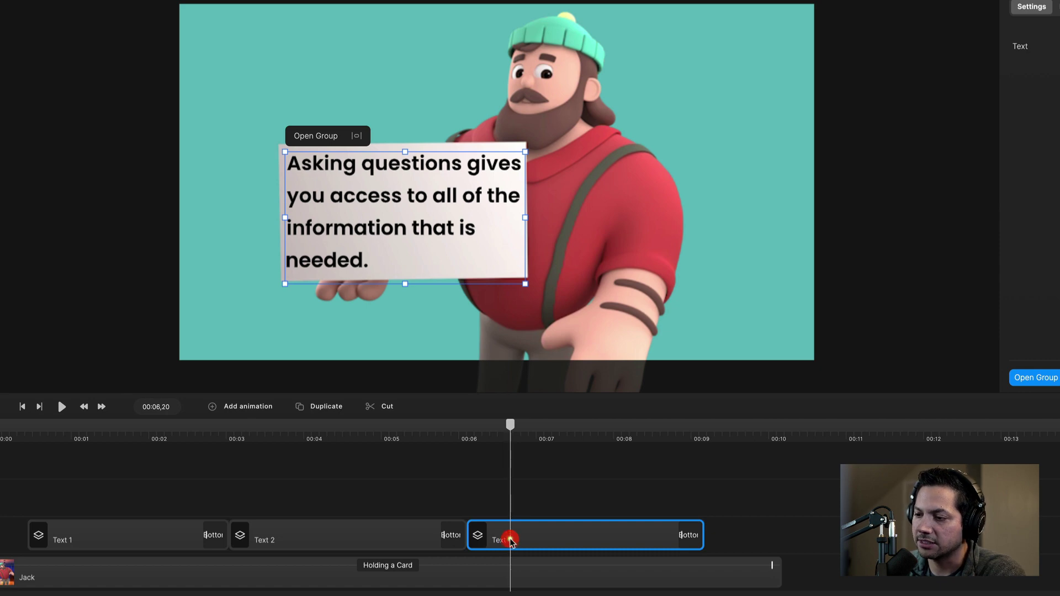
Replace the lettering inside the Text 3 group with "The sky is the limit when you know what people want to buy!".
drag(517, 431, 544, 427)
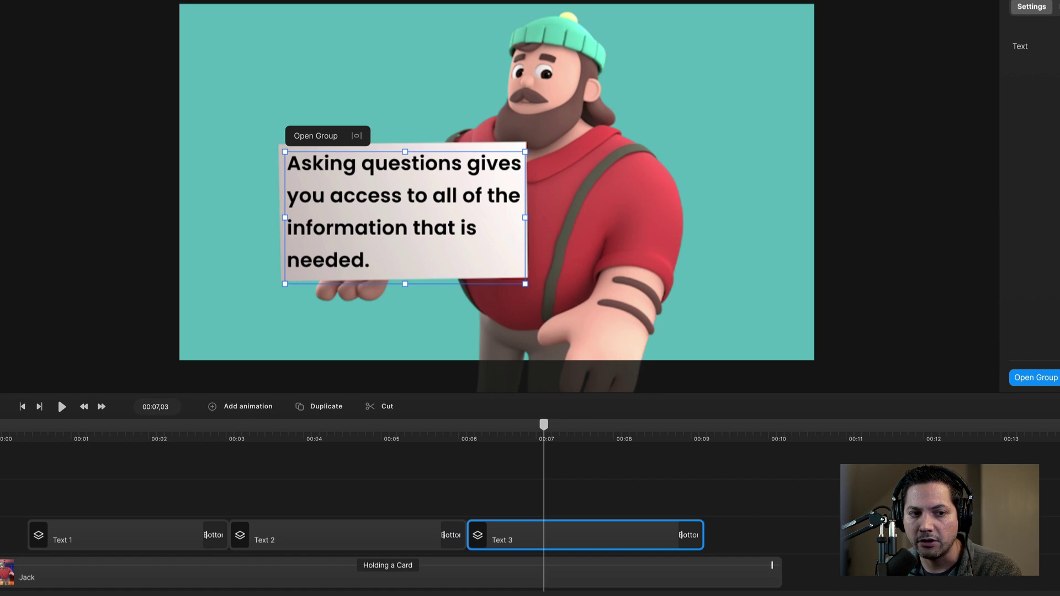
double_click(585, 534)
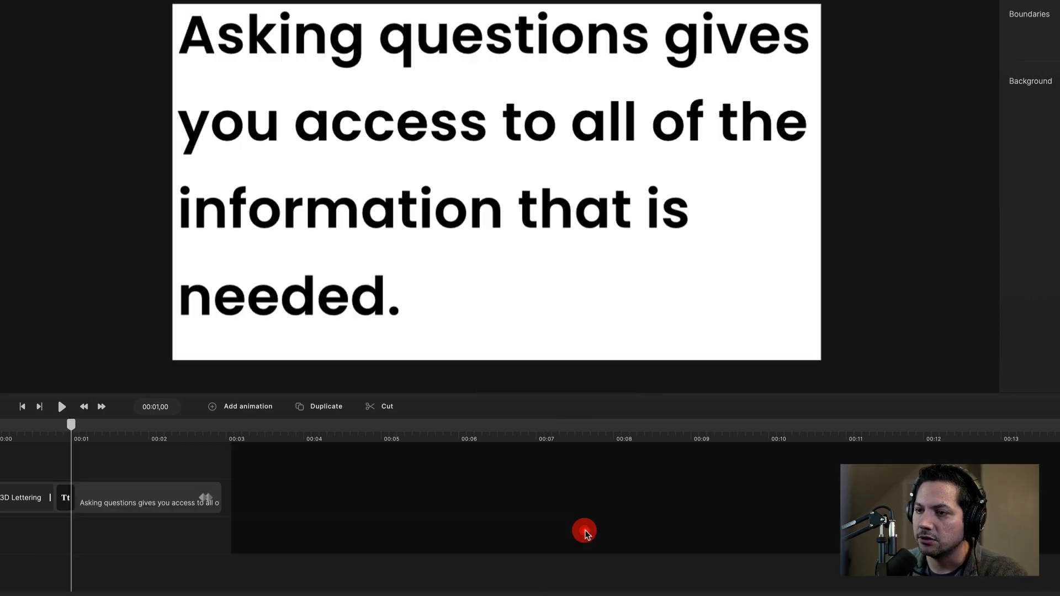
double_click(379, 286)
drag(412, 303, 158, 87)
text(The sky is the limit when you know what people want to buy!)
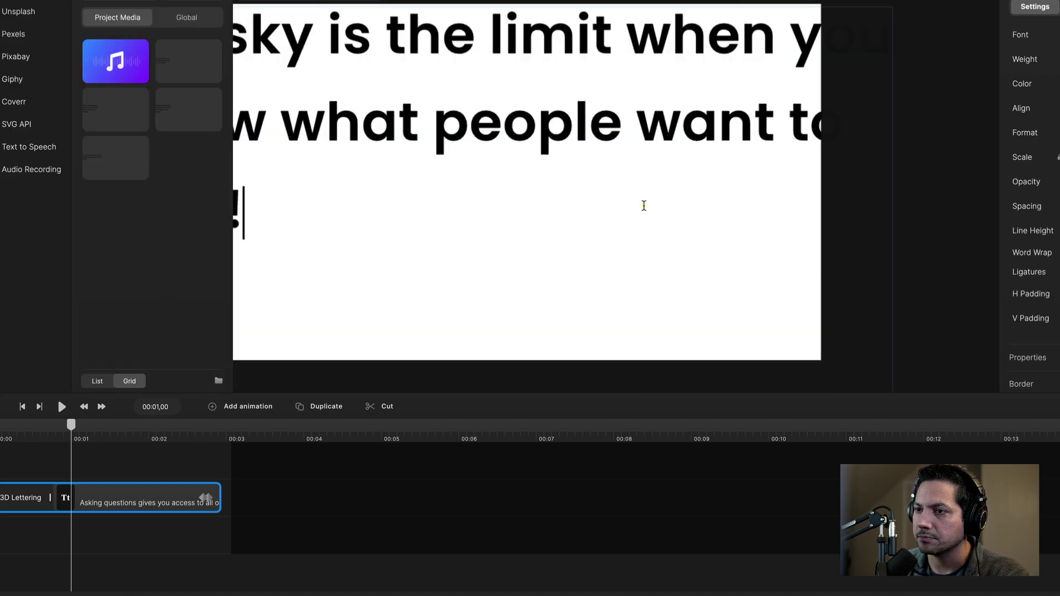
click(610, 197)
double_click(610, 134)
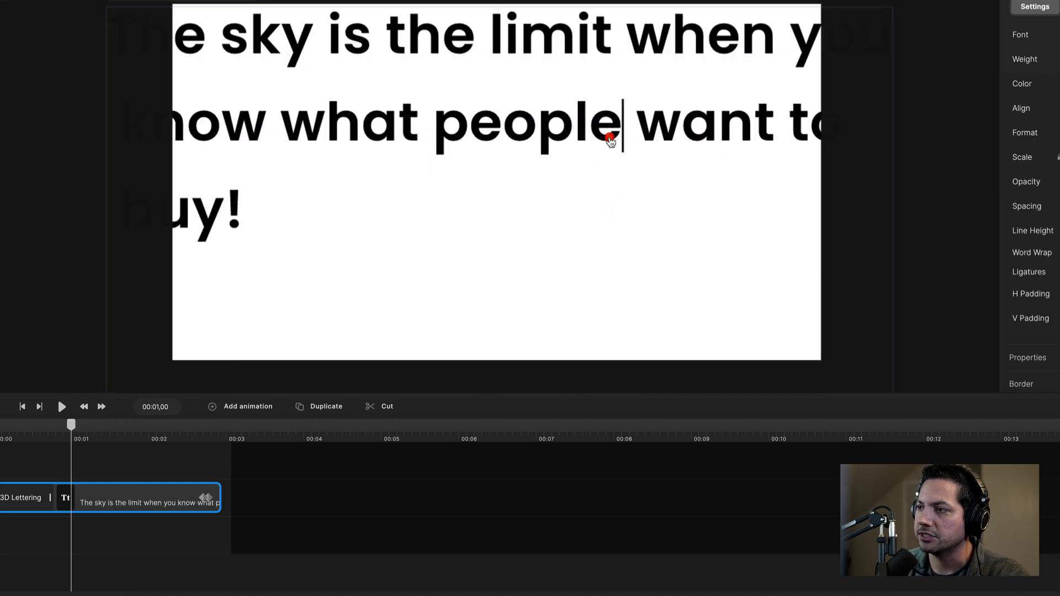
click(591, 106)
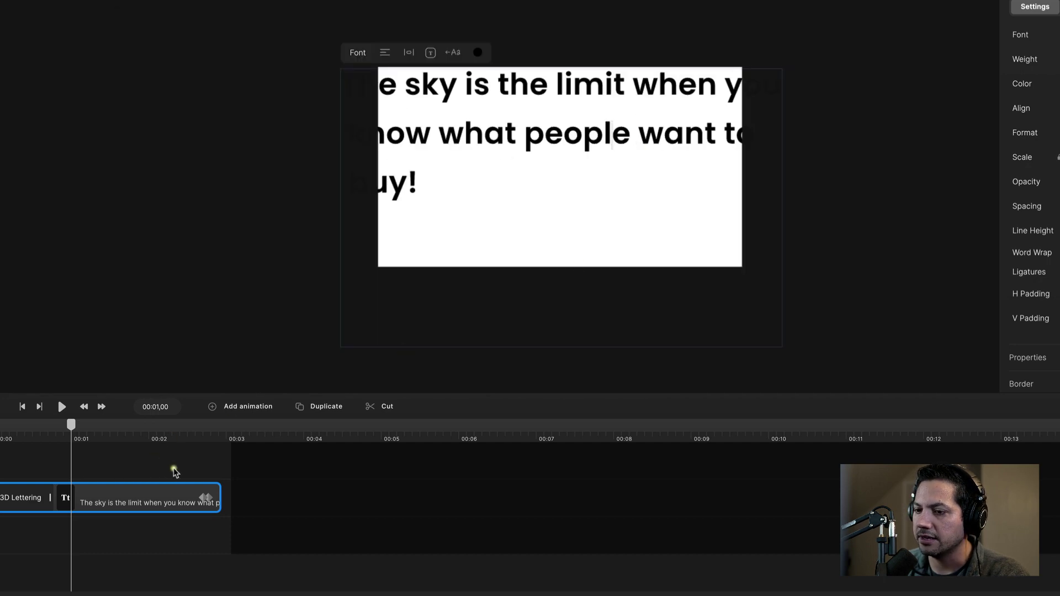
Scale the new lettering down to 59% and position it inside the upper part of the white canvas.
click(217, 449)
click(166, 501)
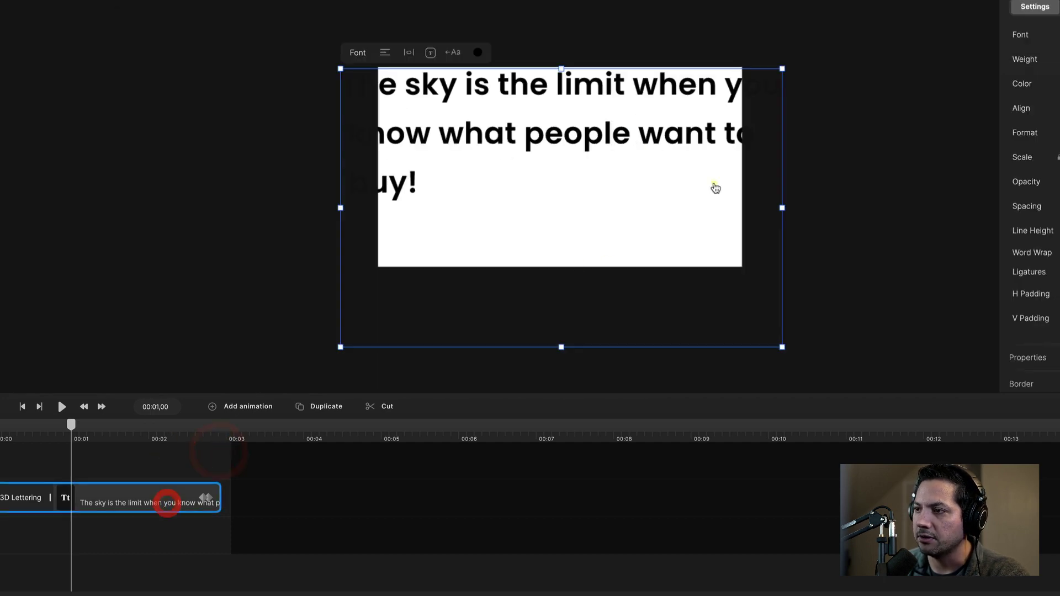
drag(773, 71, 674, 133)
drag(589, 149, 624, 94)
right_click(635, 100)
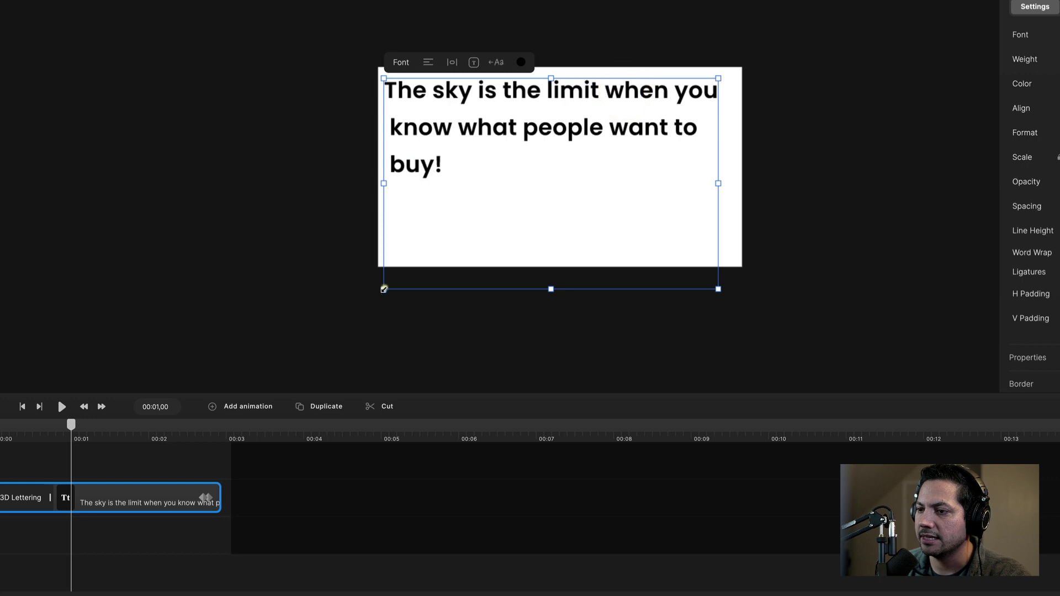
drag(384, 288, 379, 308)
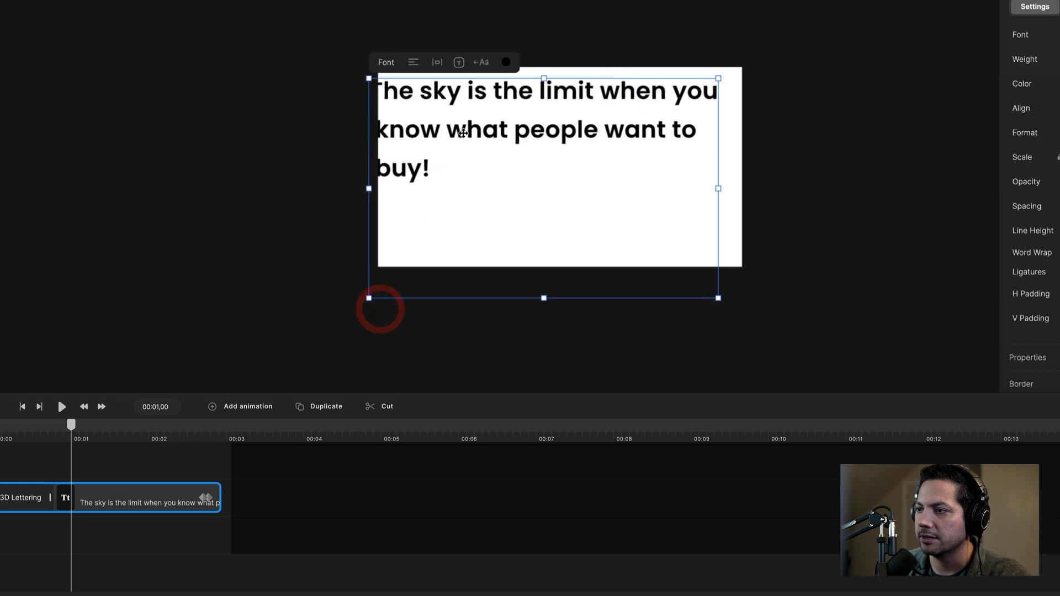
click(467, 141)
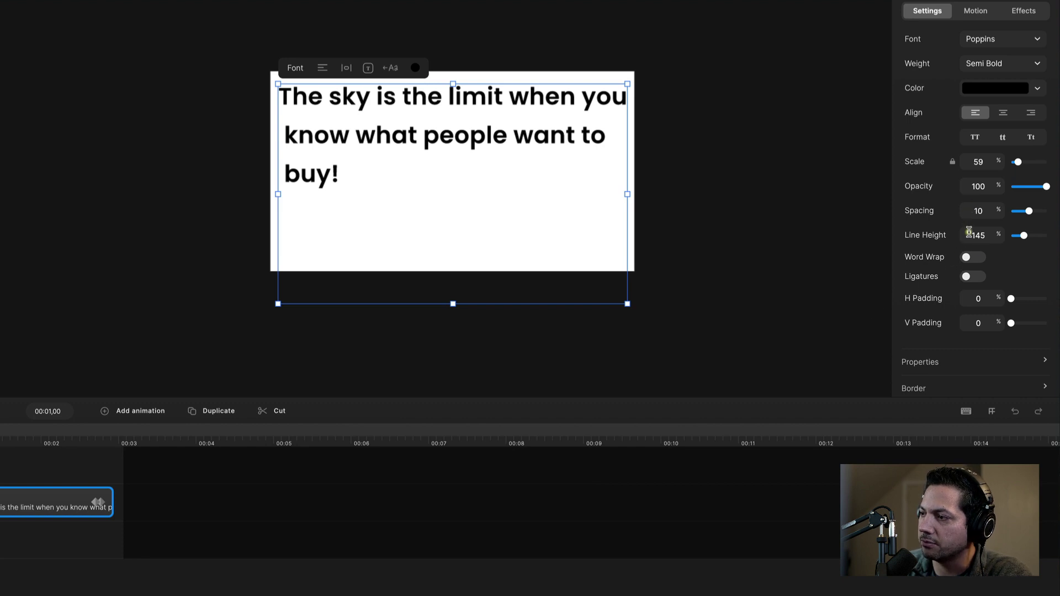
Increase the lettering's line height slightly, shift the text lower on the canvas, and return to the main timeline.
drag(1024, 237, 1028, 238)
drag(530, 119, 531, 152)
click(786, 173)
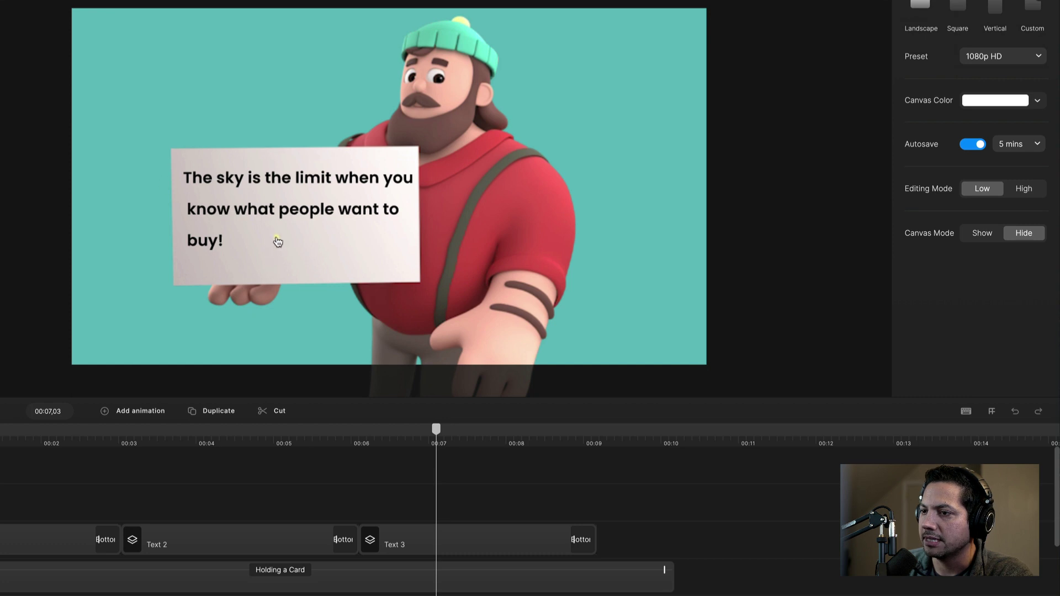
Enlarge the Text 3 group slightly and align it with the edges of Jack's card.
click(300, 215)
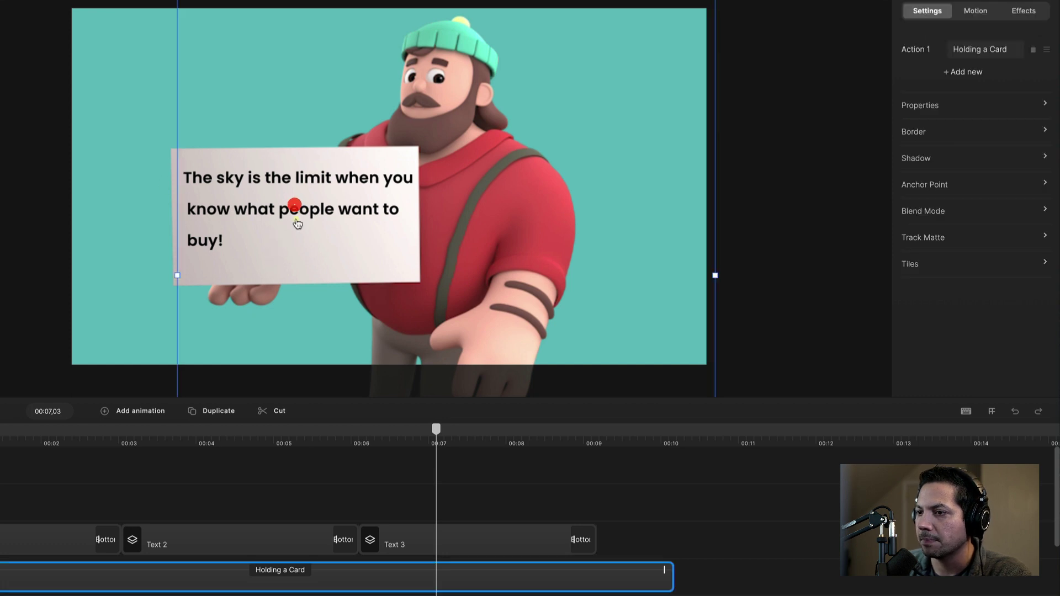
click(557, 483)
click(482, 546)
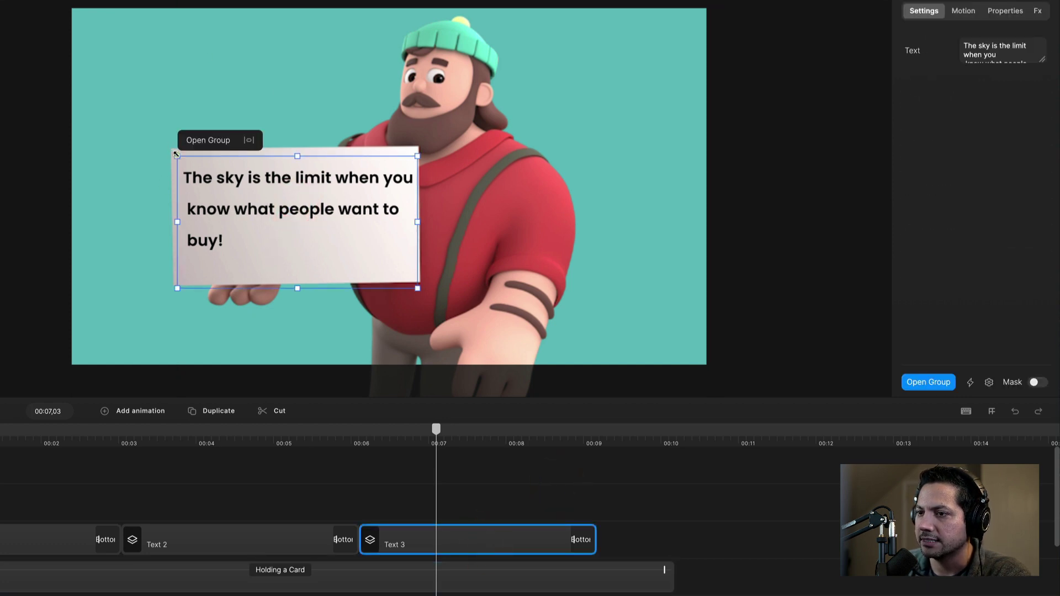
drag(177, 155, 167, 149)
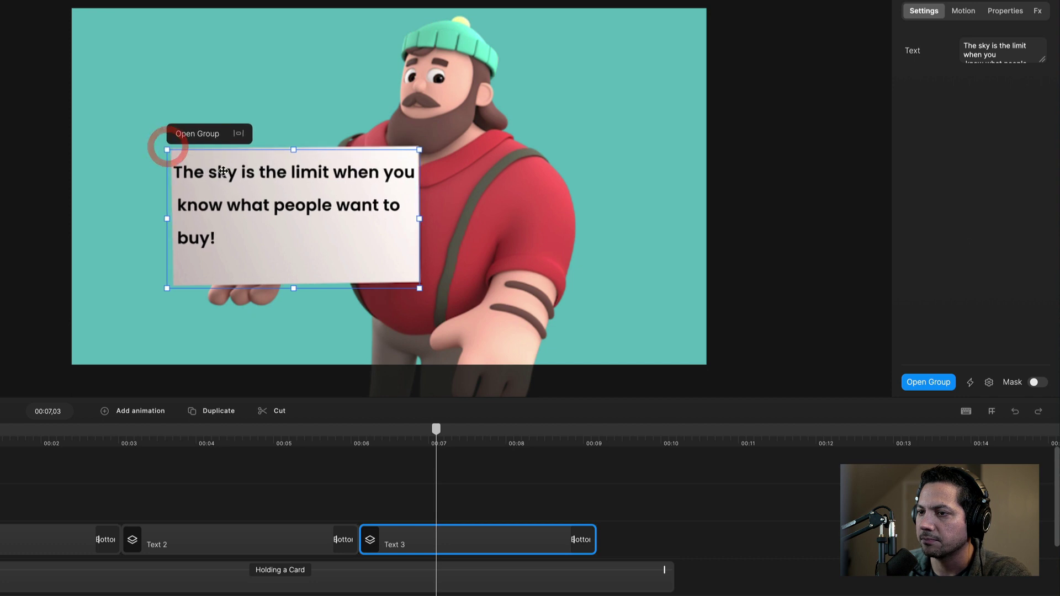
drag(223, 171, 224, 170)
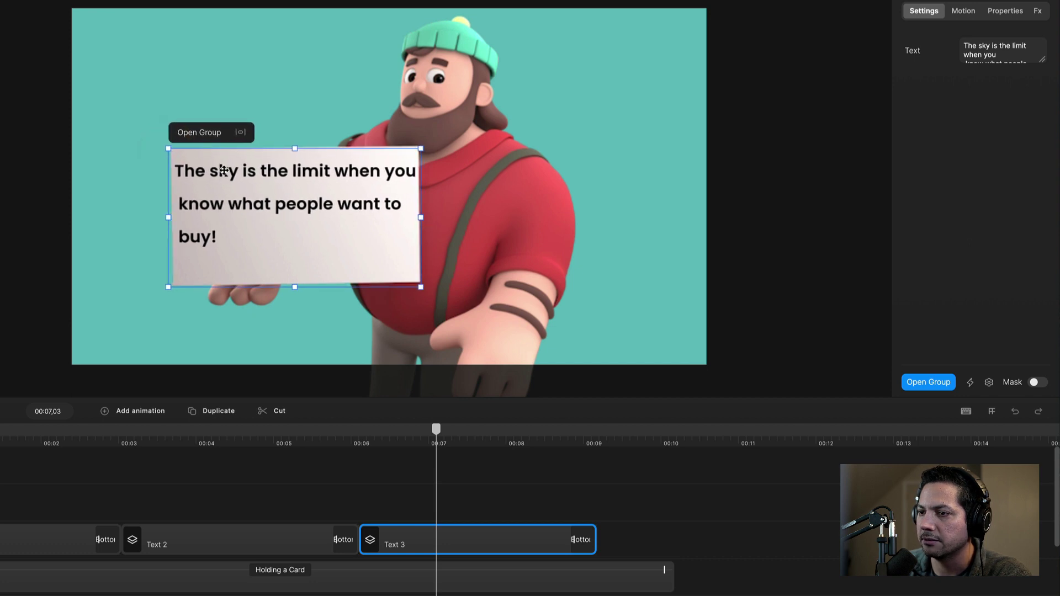
click(238, 208)
click(769, 202)
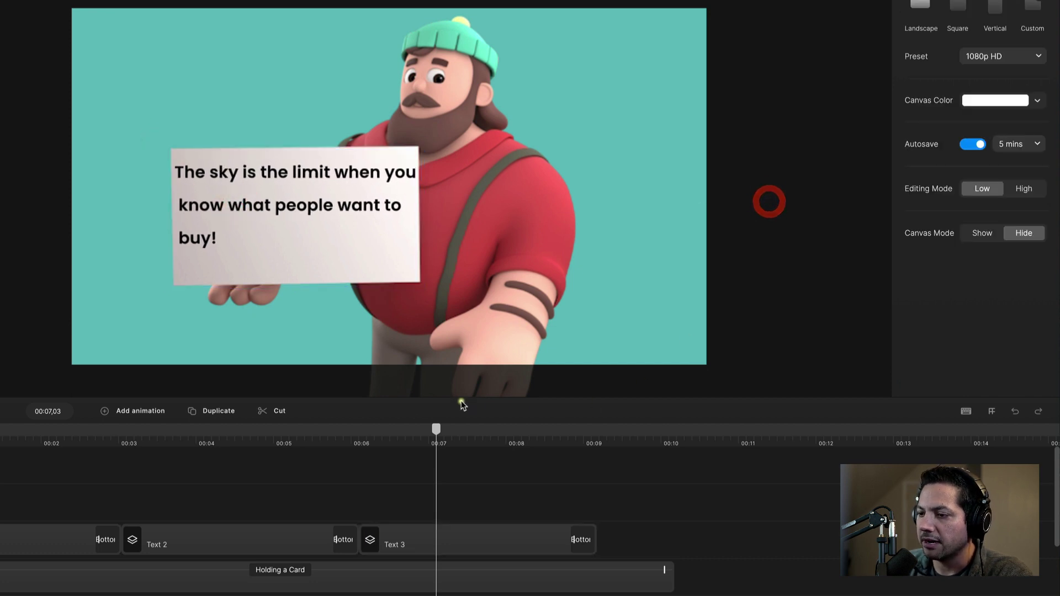
Play back the scene from 00:05,20 past the end of Text 3 and review all the timeline tracks.
click(325, 441)
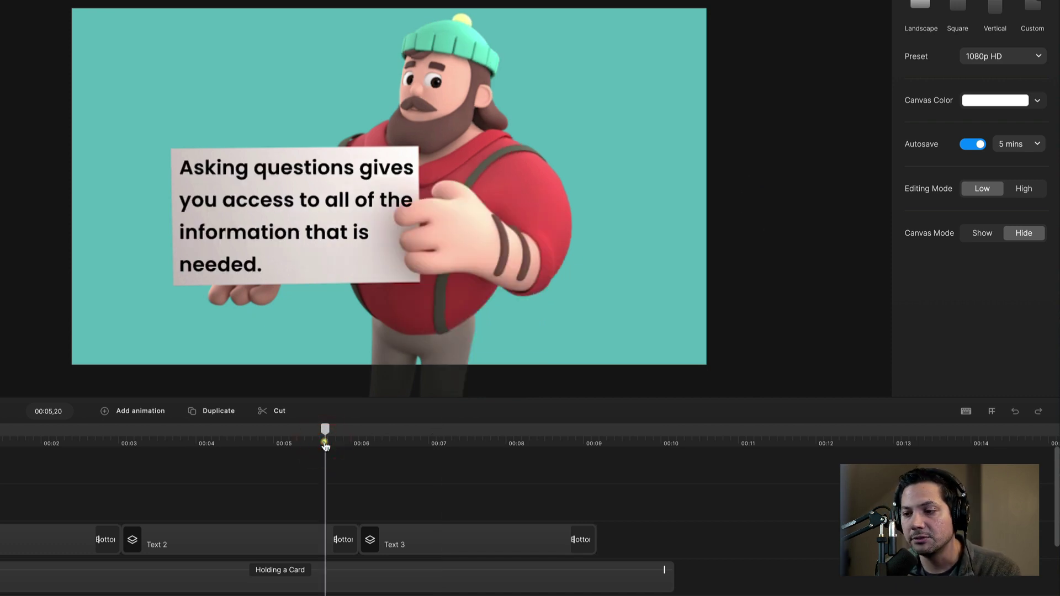
key(space)
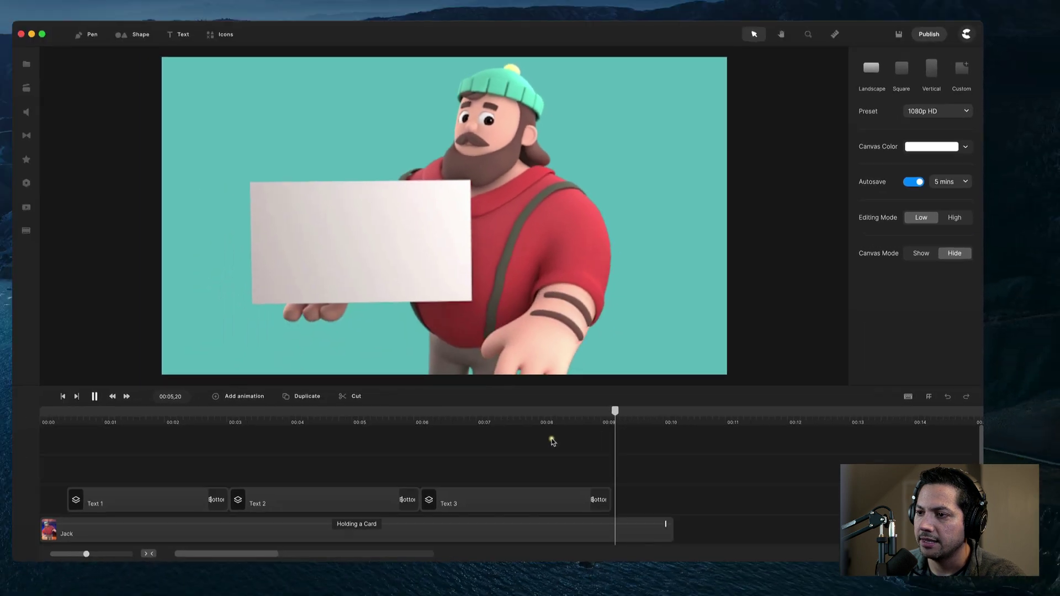
key(space)
scroll(662, 468, down, 1)
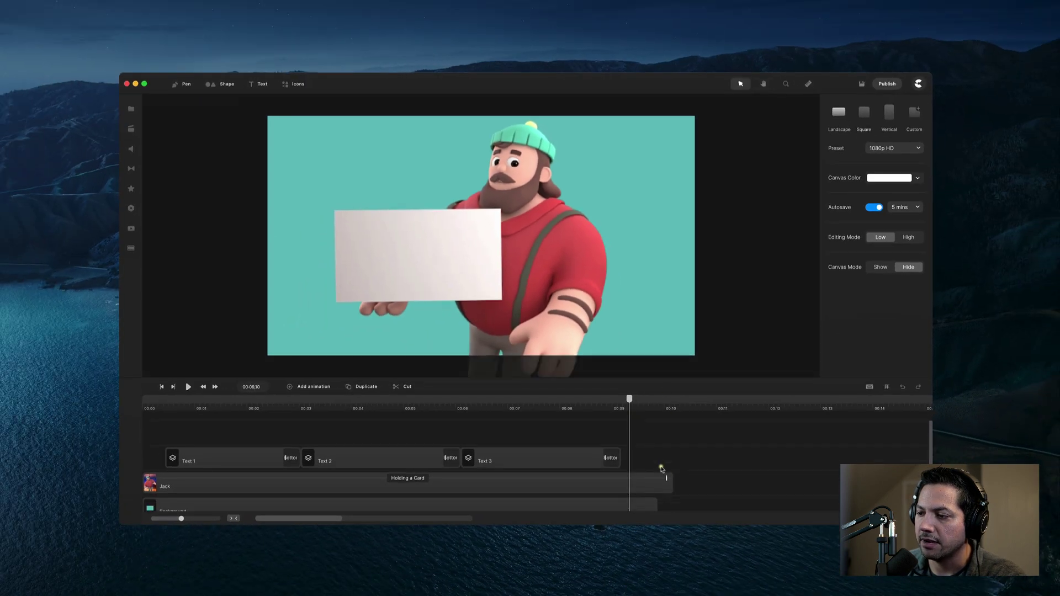
scroll(613, 440, down, 1)
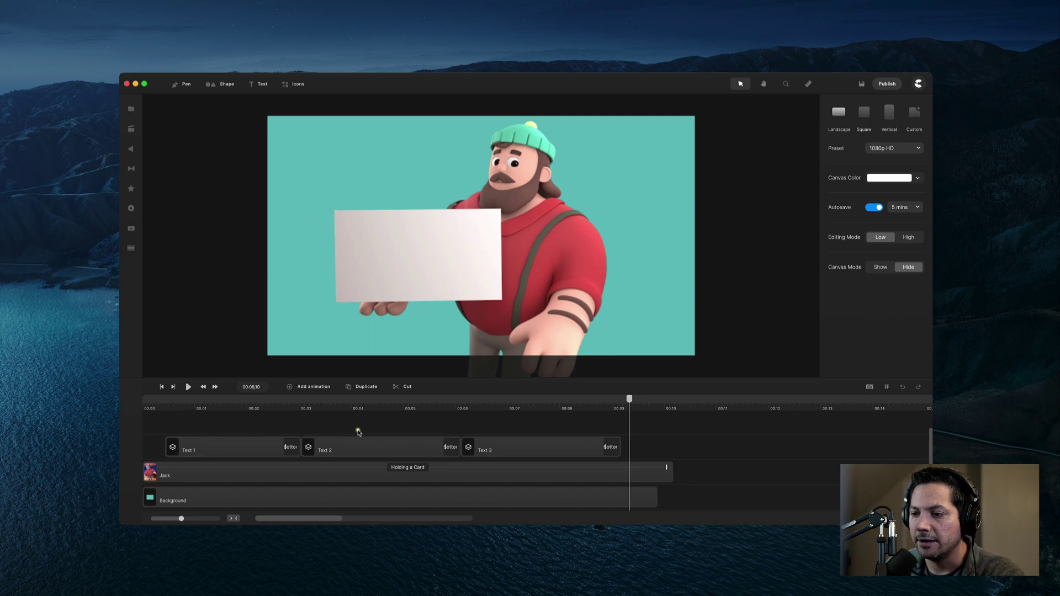
scroll(319, 461, down, 2)
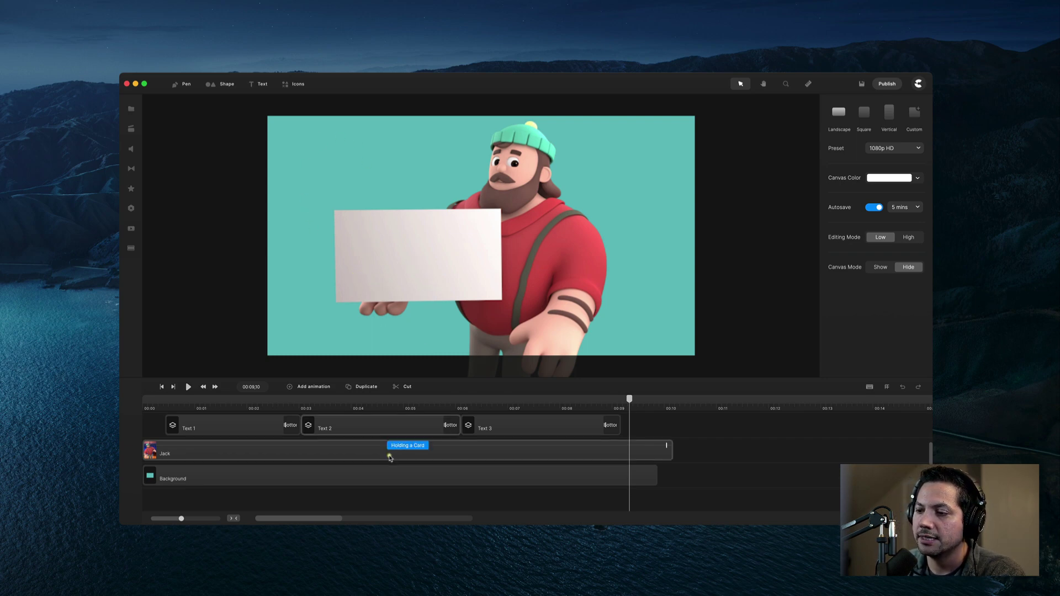
Add a square shape, starting its layer at the beginning of the timeline and extending it to the end of Jack's track.
scroll(386, 458, up, 1)
click(204, 408)
scroll(212, 412, up, 2)
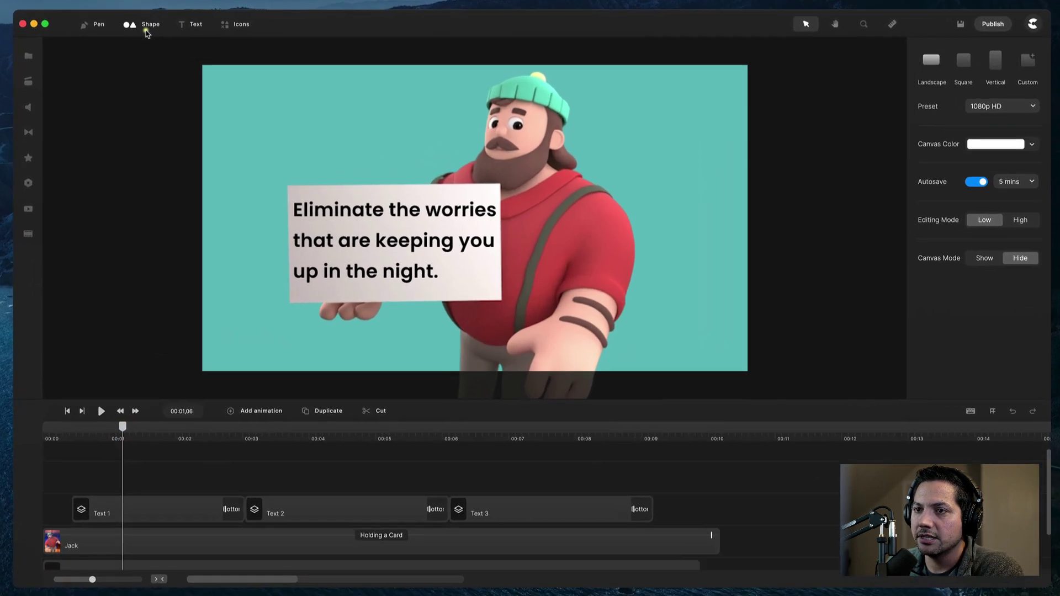
click(209, 84)
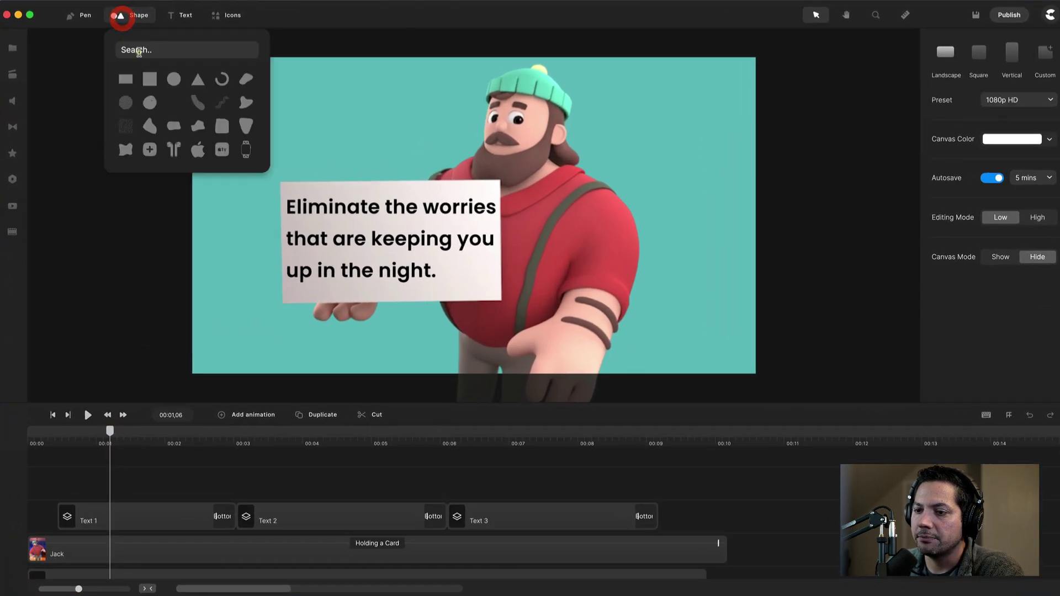
click(143, 80)
drag(249, 493, 154, 491)
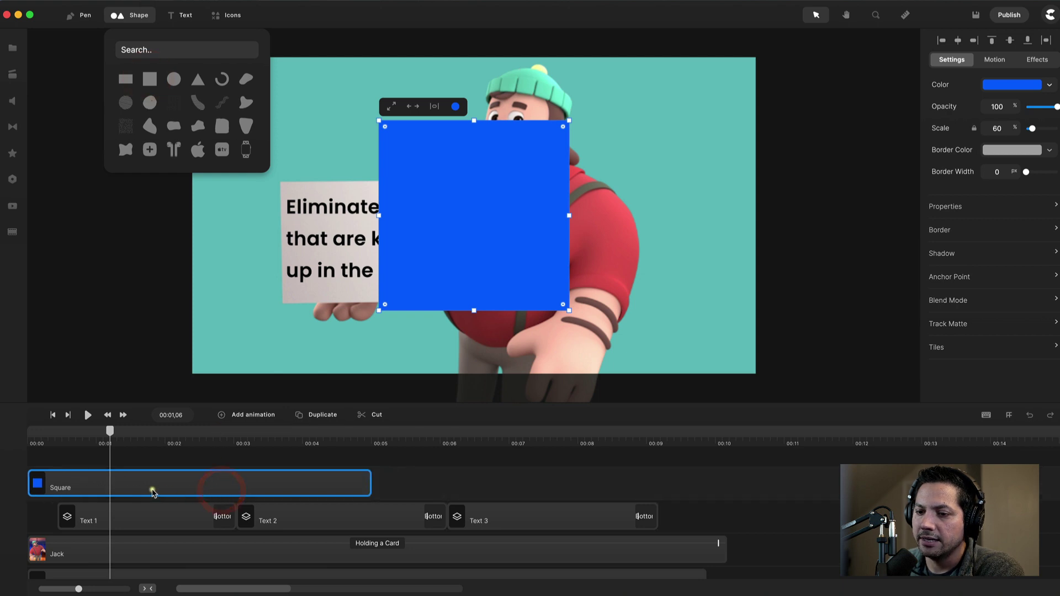
drag(108, 442, 32, 440)
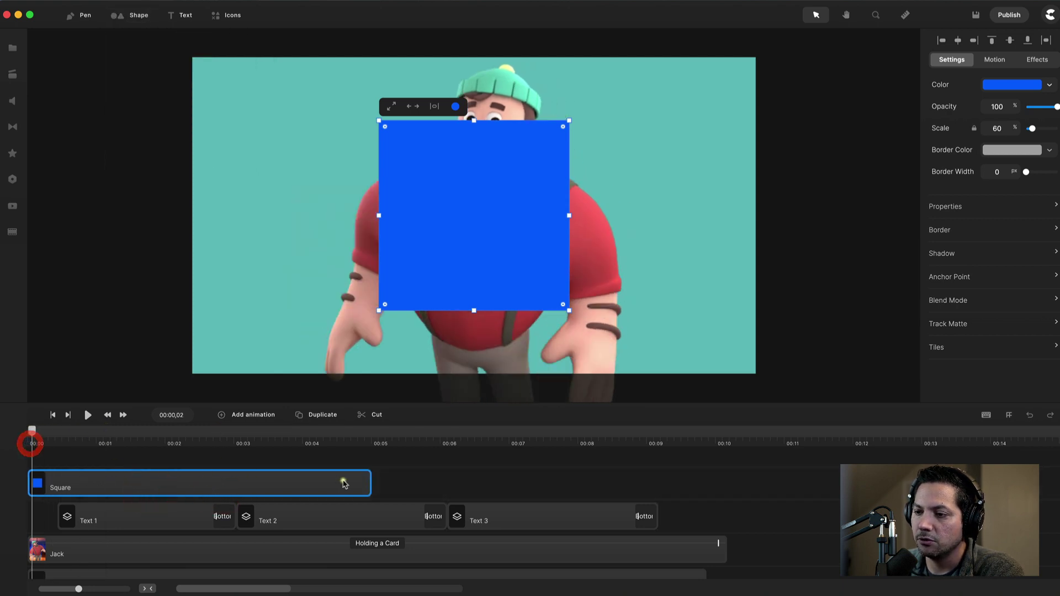
drag(370, 485, 722, 485)
click(377, 459)
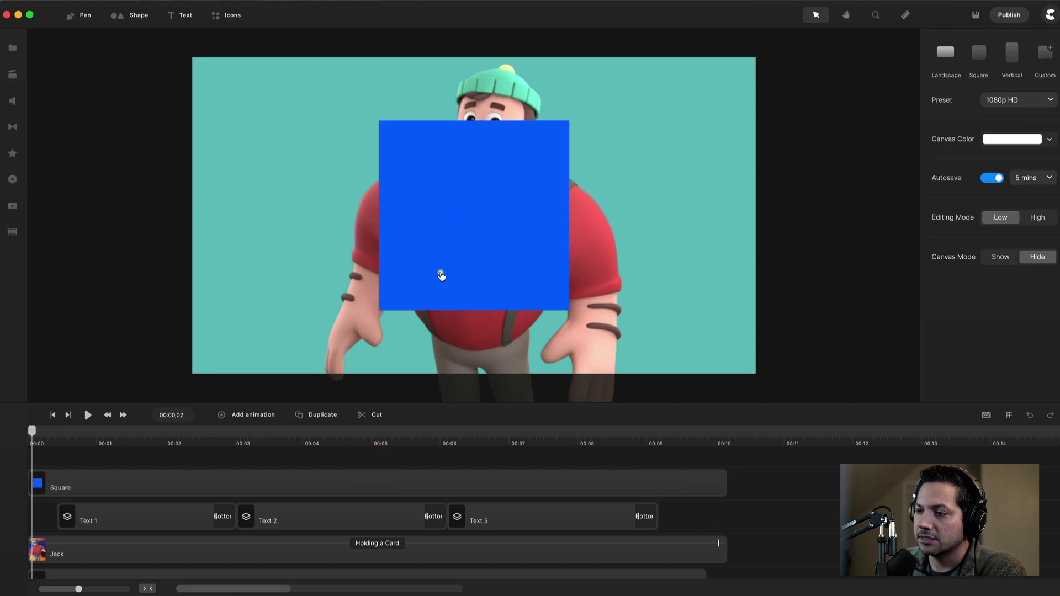
Make the square's fill color fully transparent.
click(366, 480)
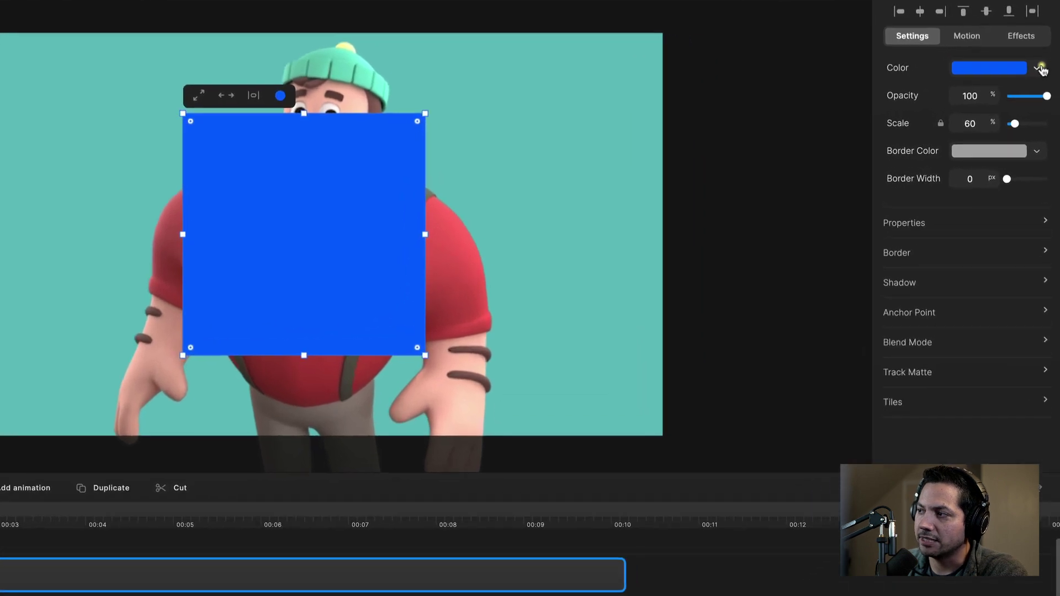
click(1050, 85)
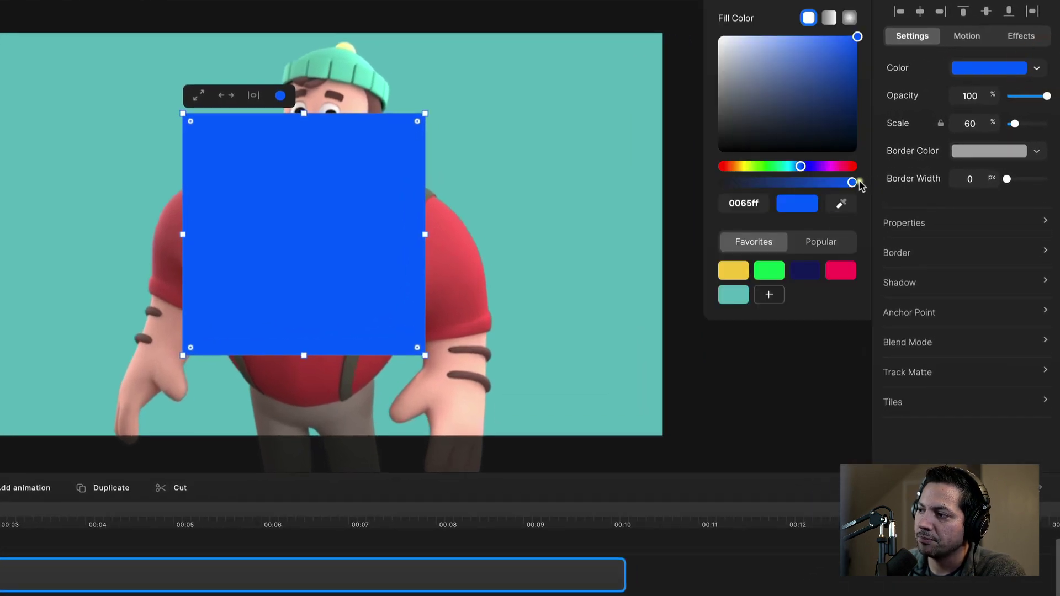
drag(853, 182, 678, 196)
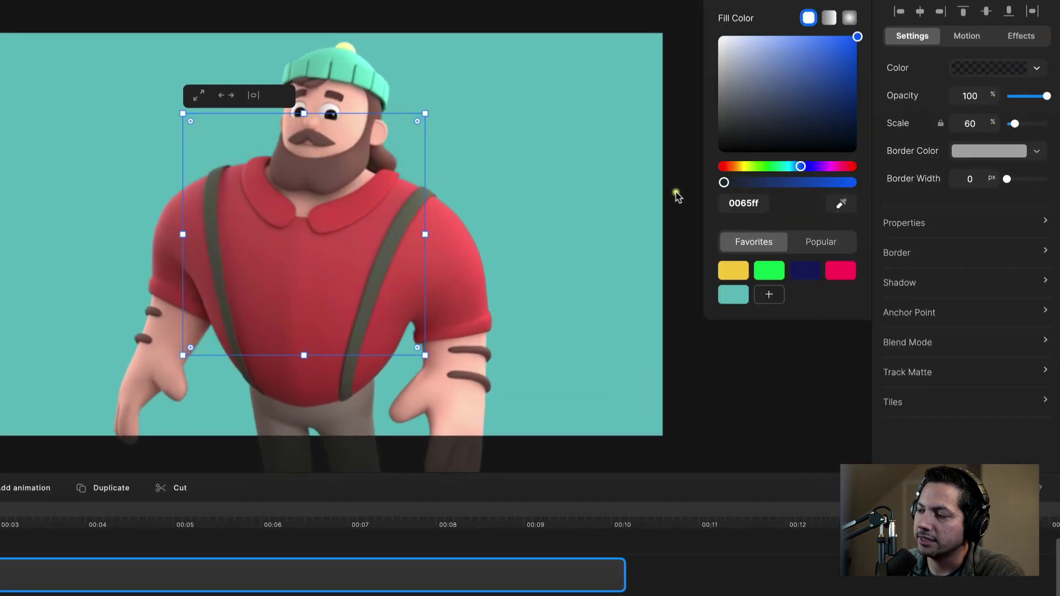
click(677, 196)
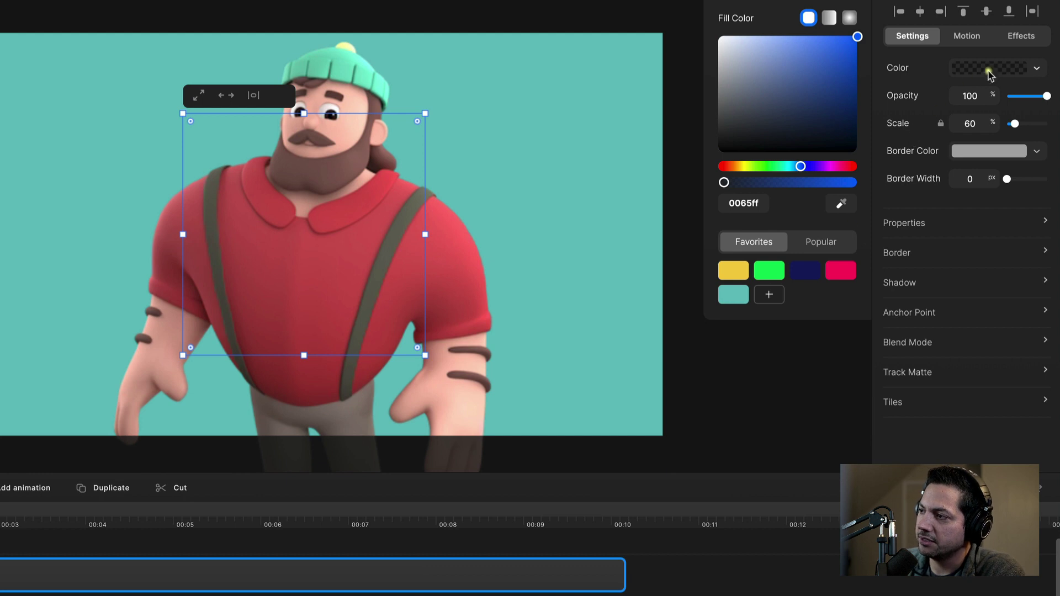
click(723, 184)
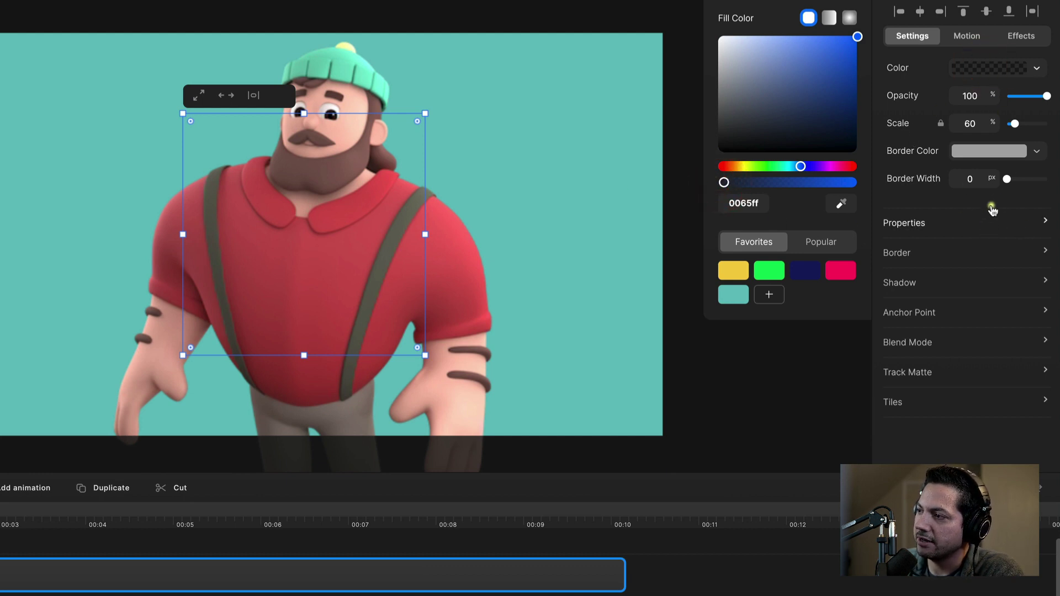
Give the square a white border with a width of 8 px.
click(1038, 151)
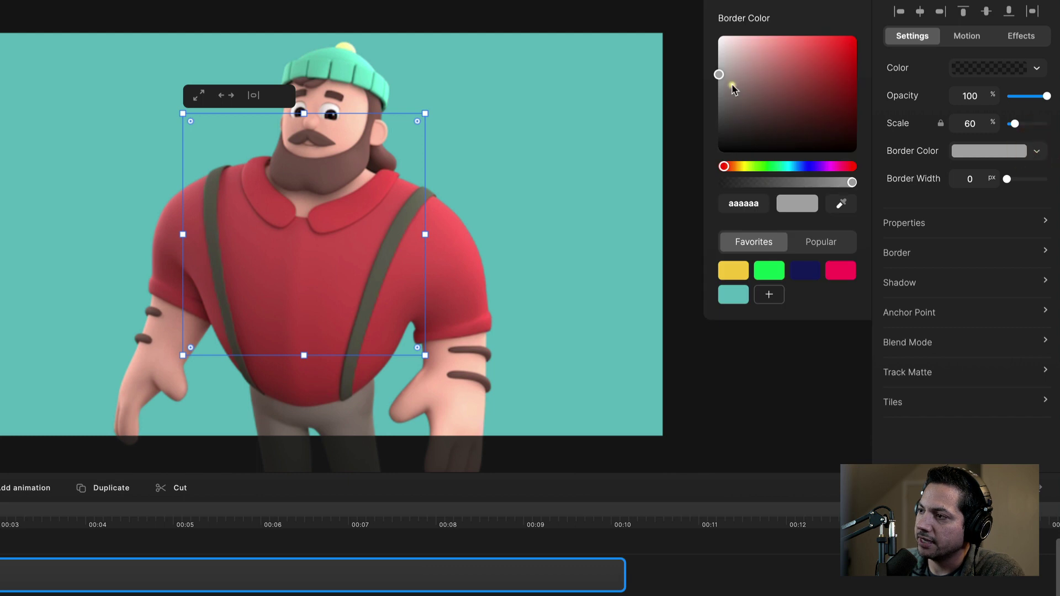
drag(733, 90, 688, 11)
click(993, 200)
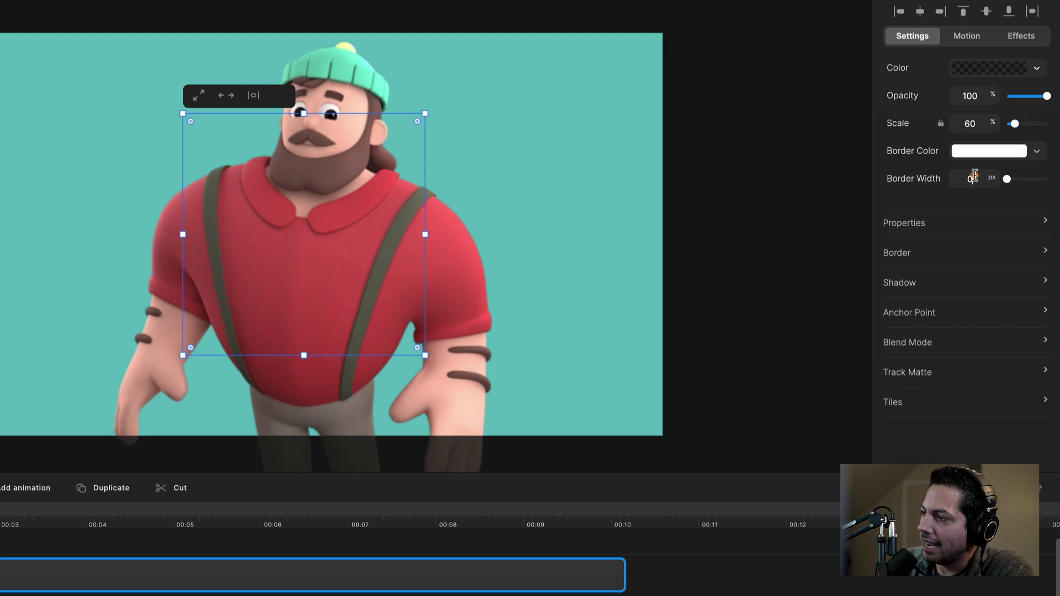
click(972, 177)
text(8)
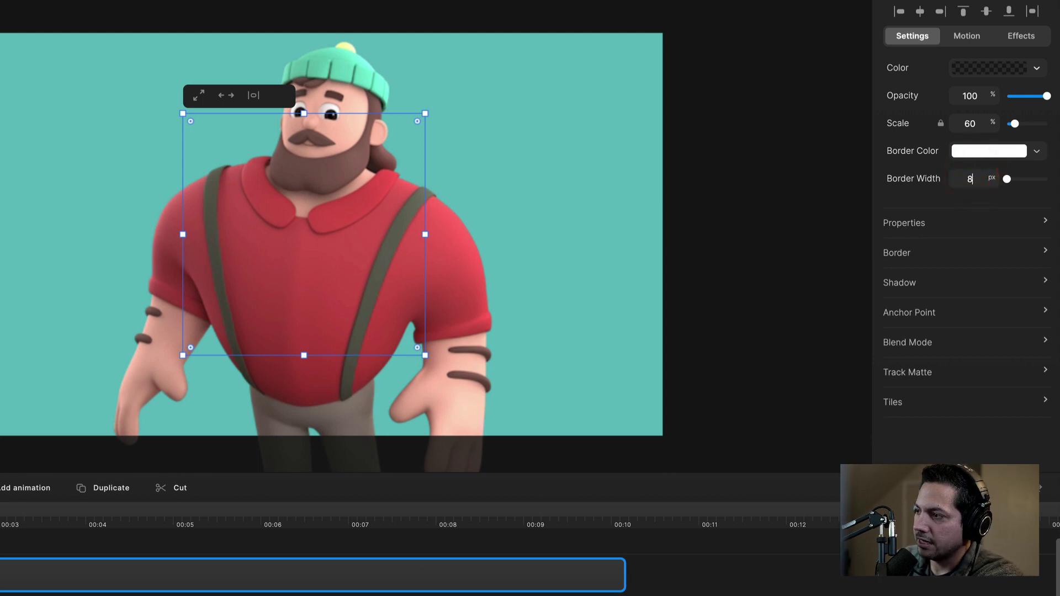
click(996, 202)
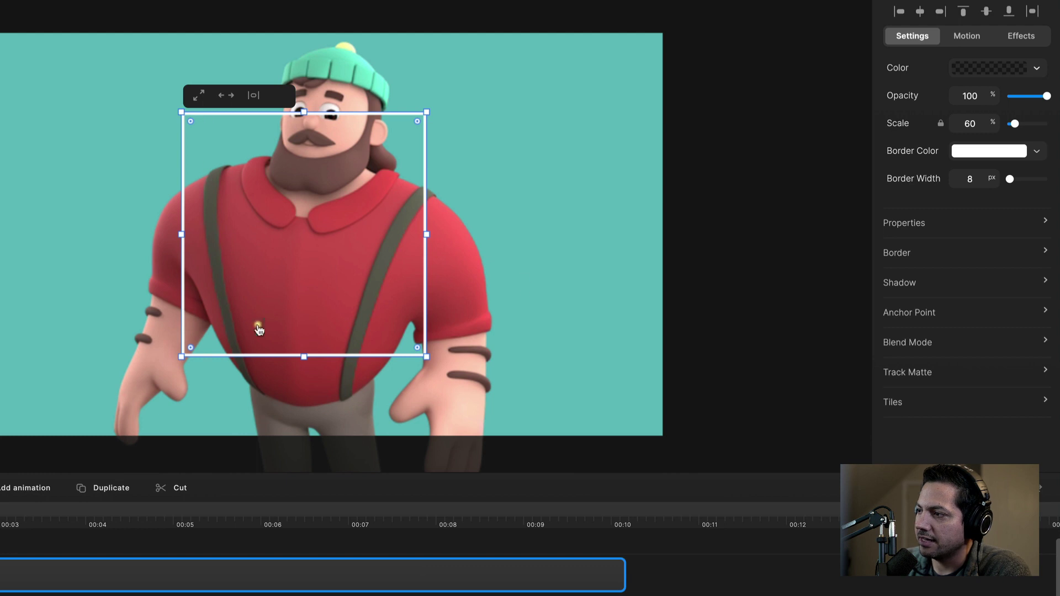
Scale the outlined square down to 3%.
click(976, 123)
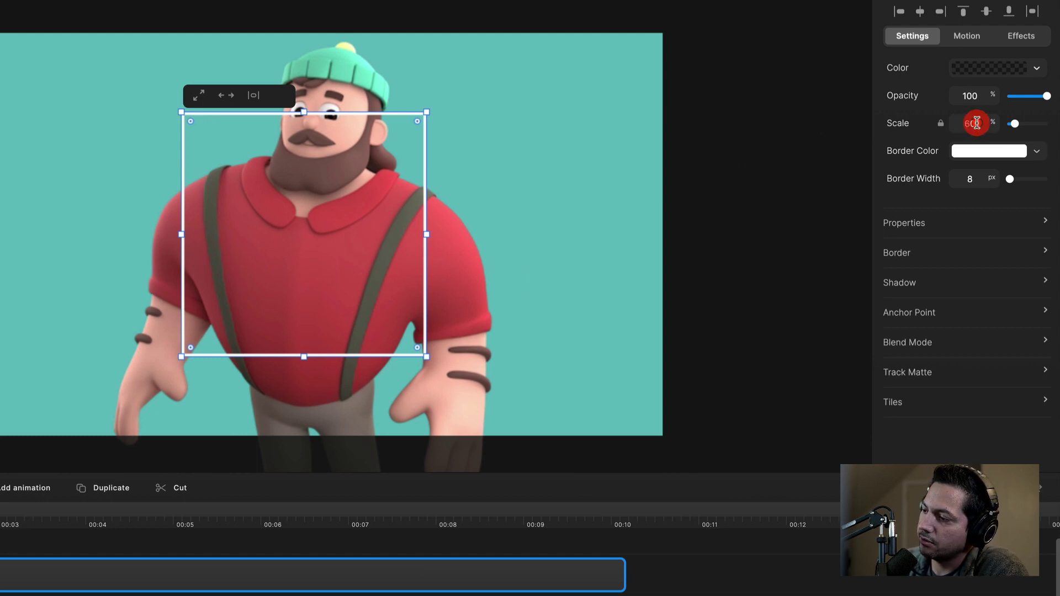
drag(977, 123, 954, 124)
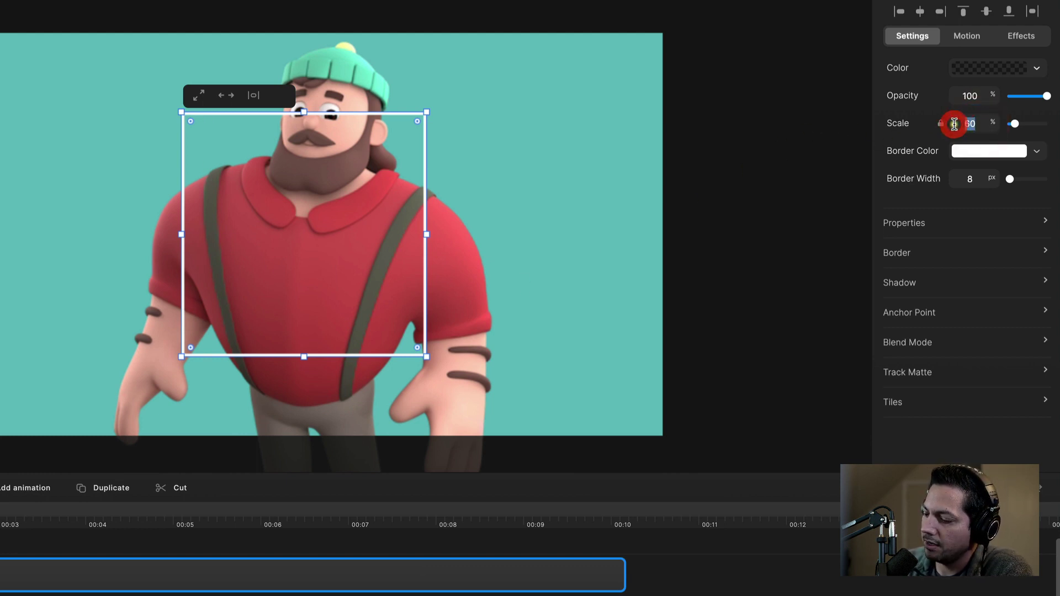
text(3)
key(Return)
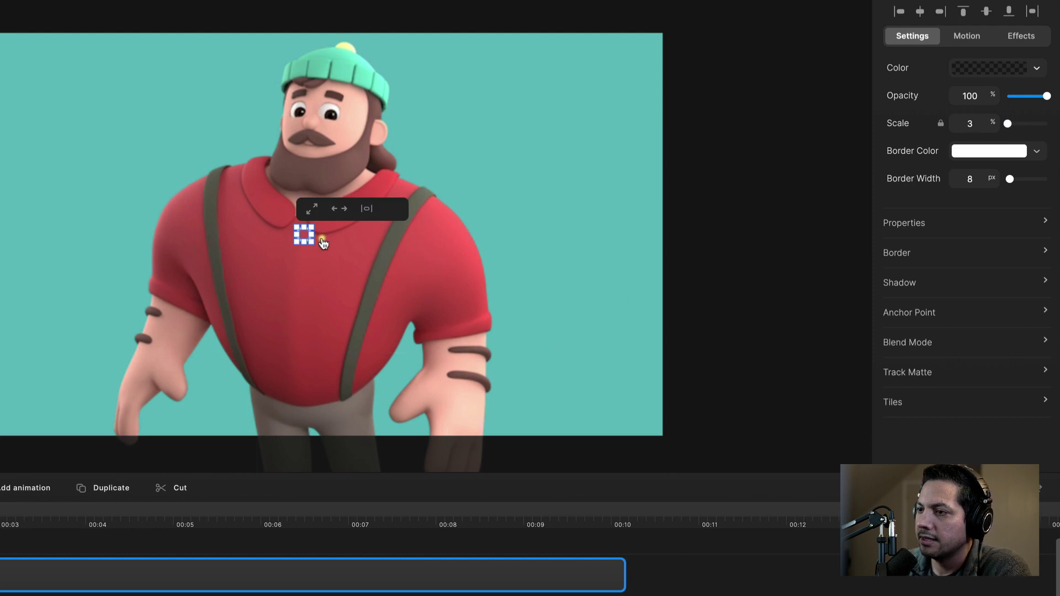
Move the small square onto the teal background just outside the lower-left corner of Jack's card, checking against the frame at 00:01,07.
scroll(323, 244, up, 5)
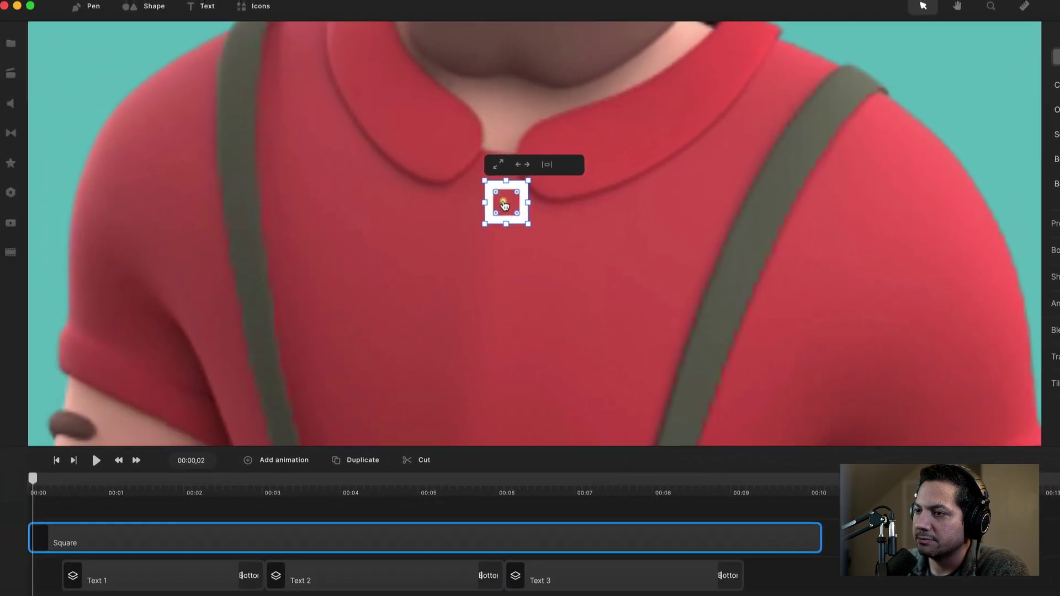
drag(504, 205, 52, 380)
scroll(173, 339, down, 5)
scroll(159, 359, up, 5)
scroll(161, 357, down, 6)
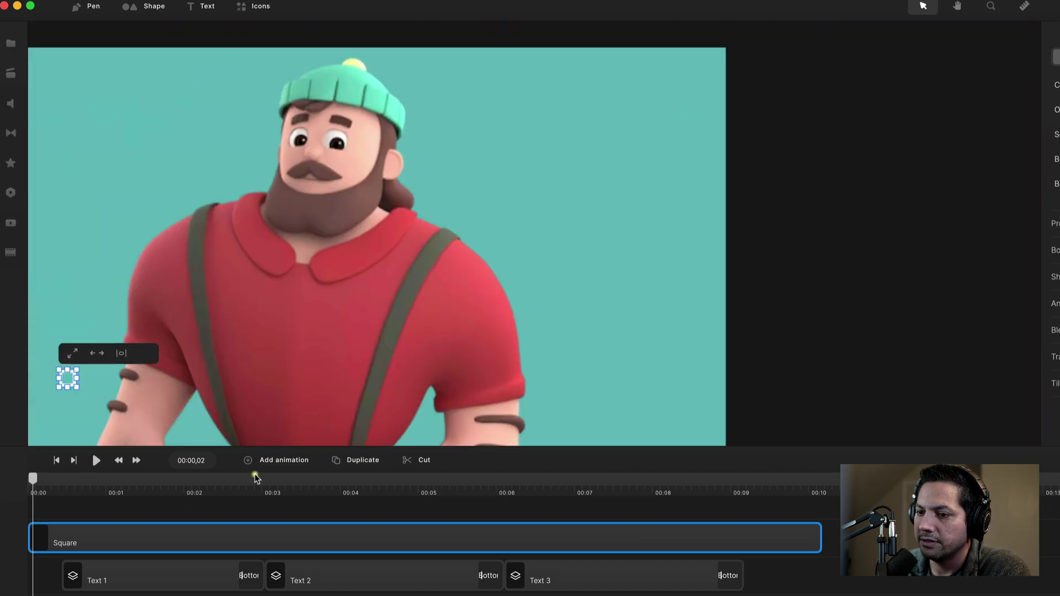
scroll(265, 538, down, 2)
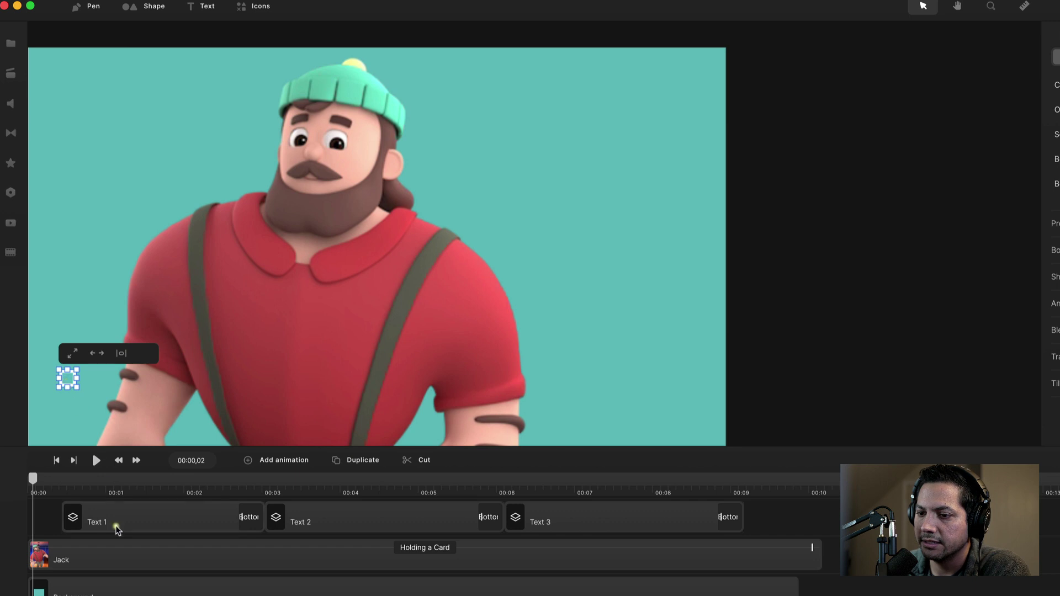
click(123, 488)
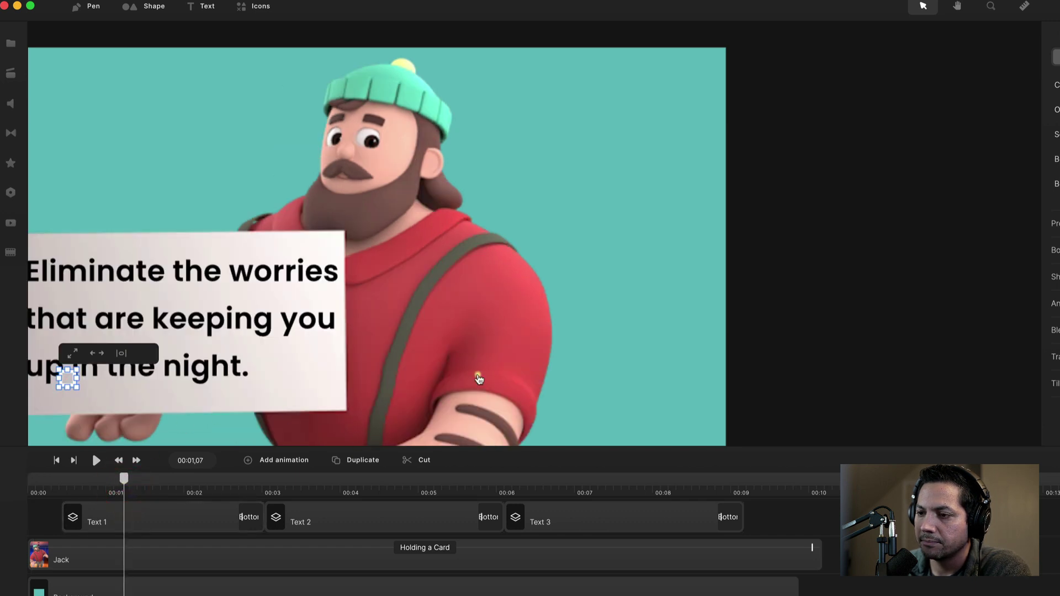
scroll(479, 379, down, 3)
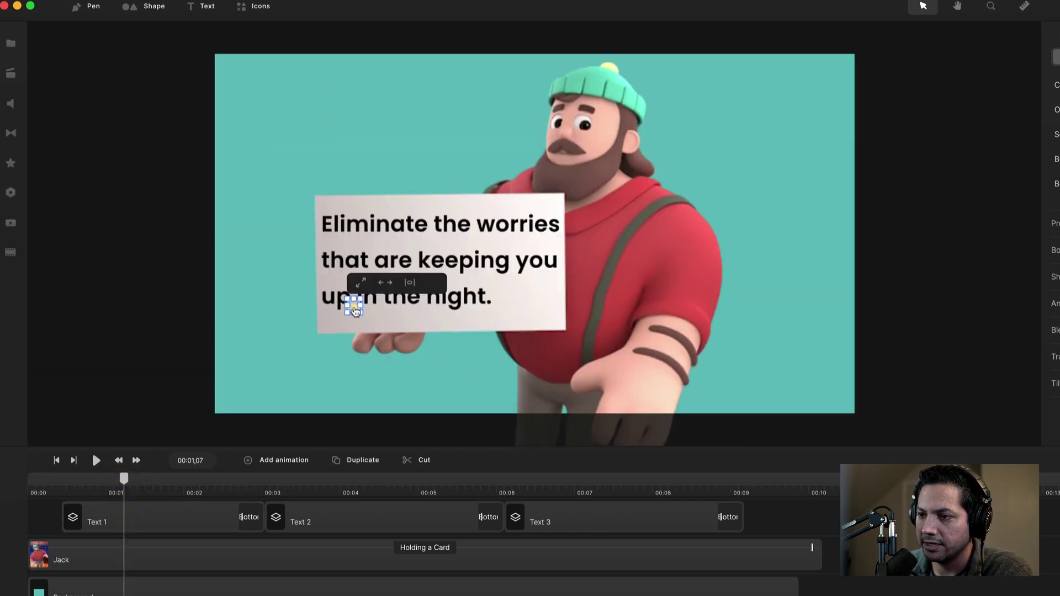
drag(355, 311, 287, 325)
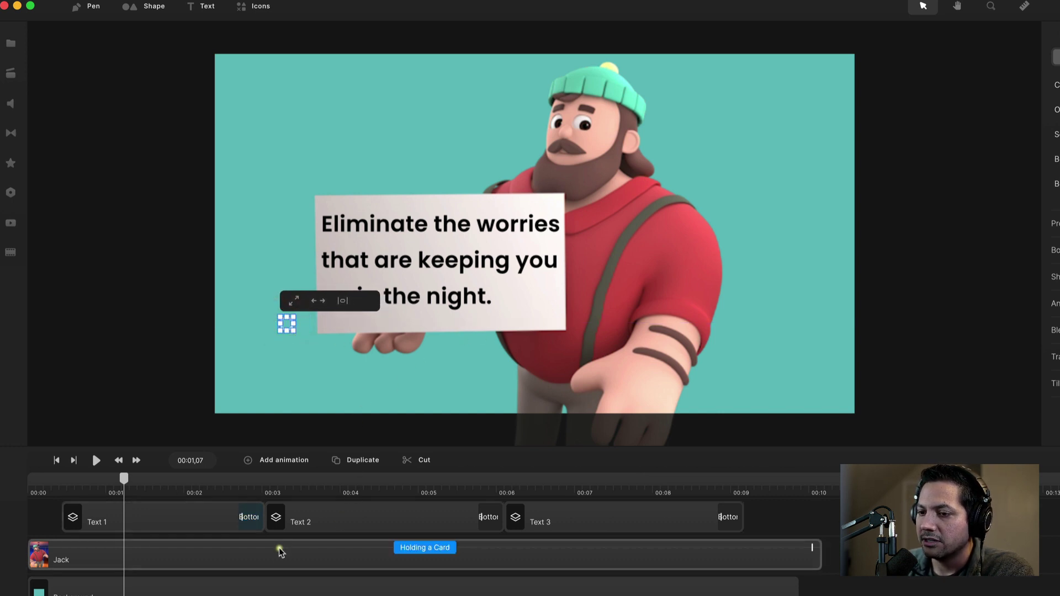
Duplicate the square, place the copy just above the card's top edge, and nudge the original slightly closer to the card.
scroll(279, 551, up, 3)
click(248, 550)
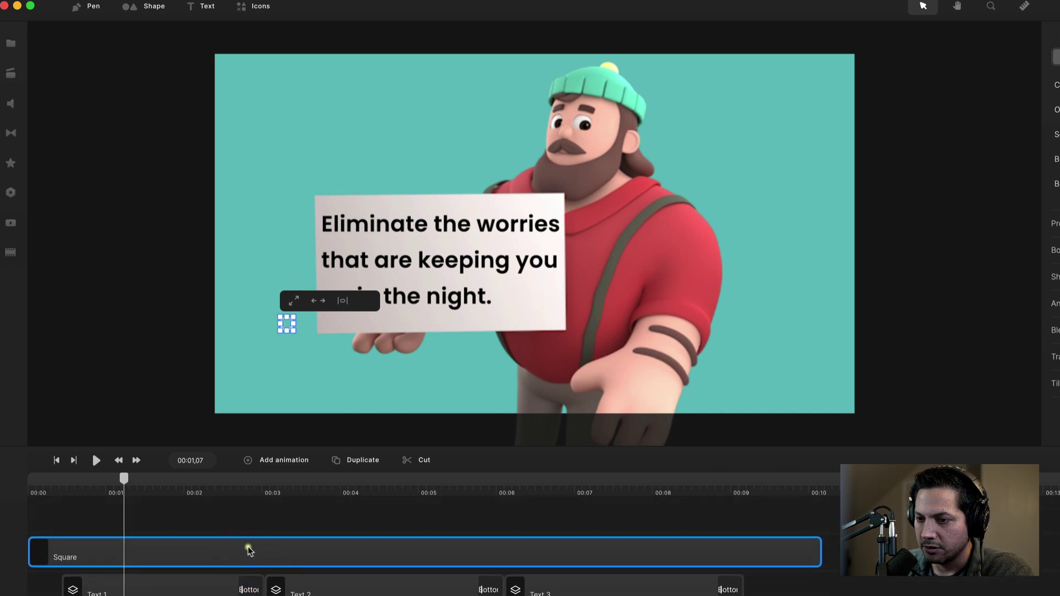
click(196, 562)
click(359, 460)
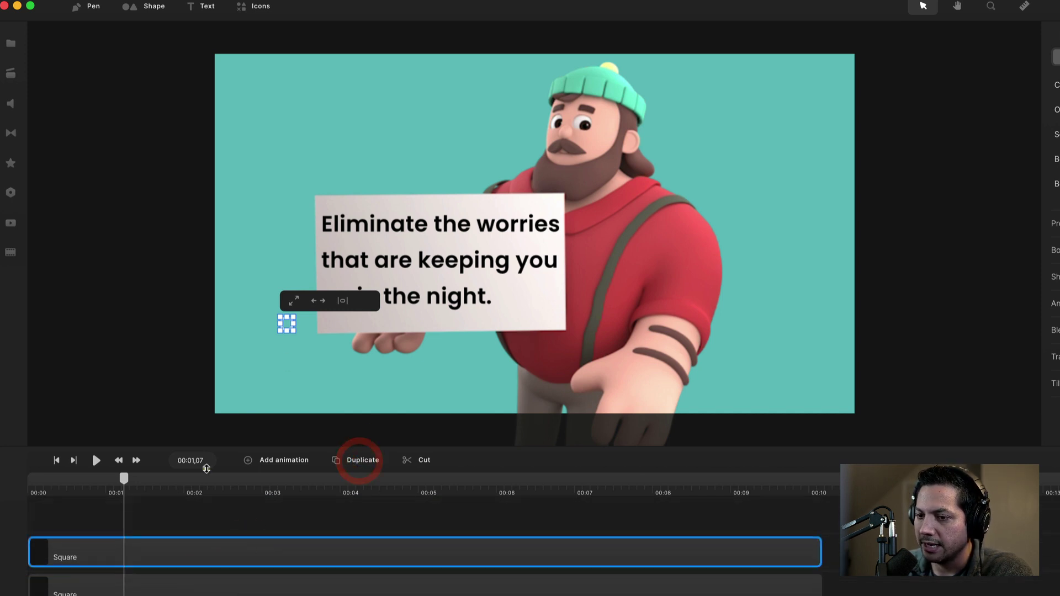
drag(286, 327, 440, 179)
click(371, 159)
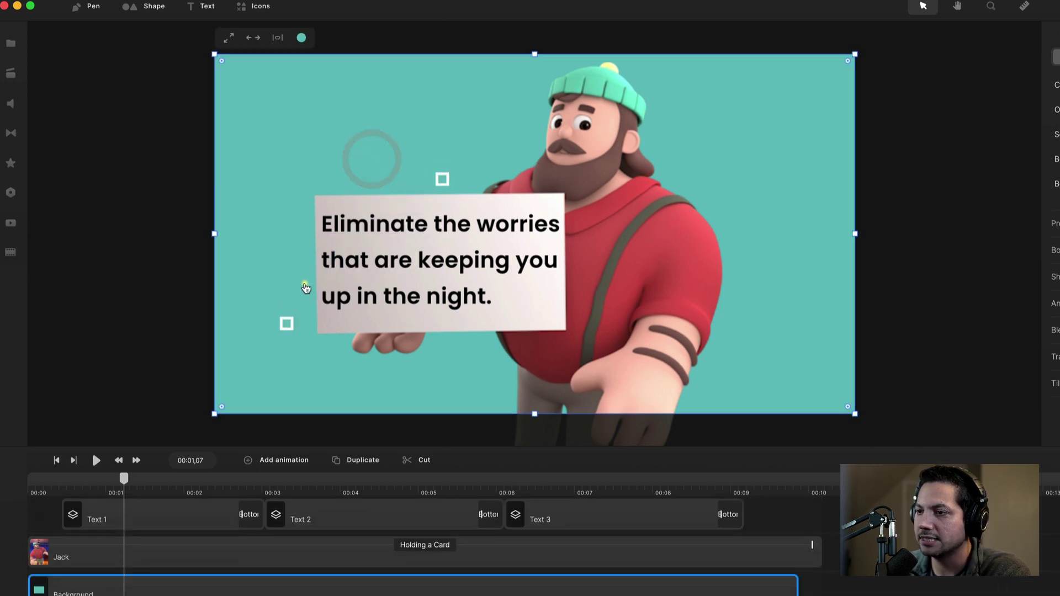
drag(287, 325, 298, 311)
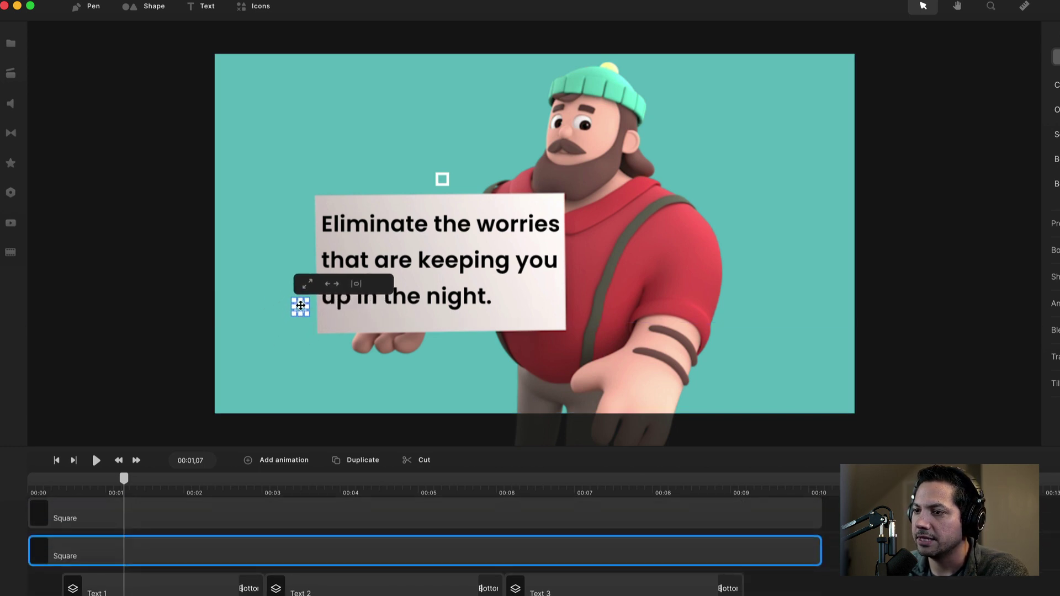
click(296, 345)
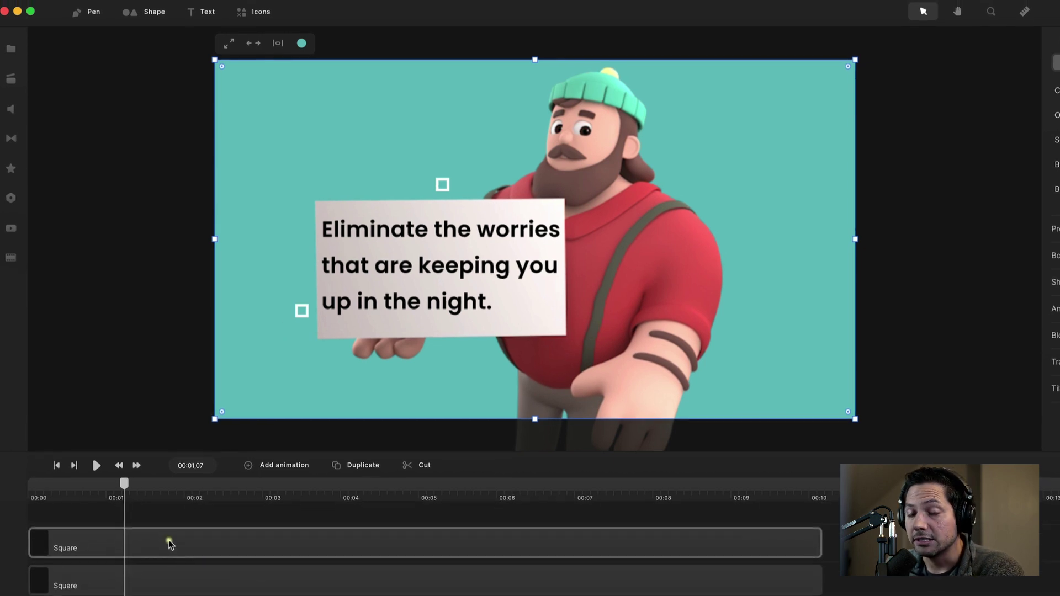
Add a triangle shape, starting its layer at the beginning of the timeline and extending it to match the square layers.
click(149, 16)
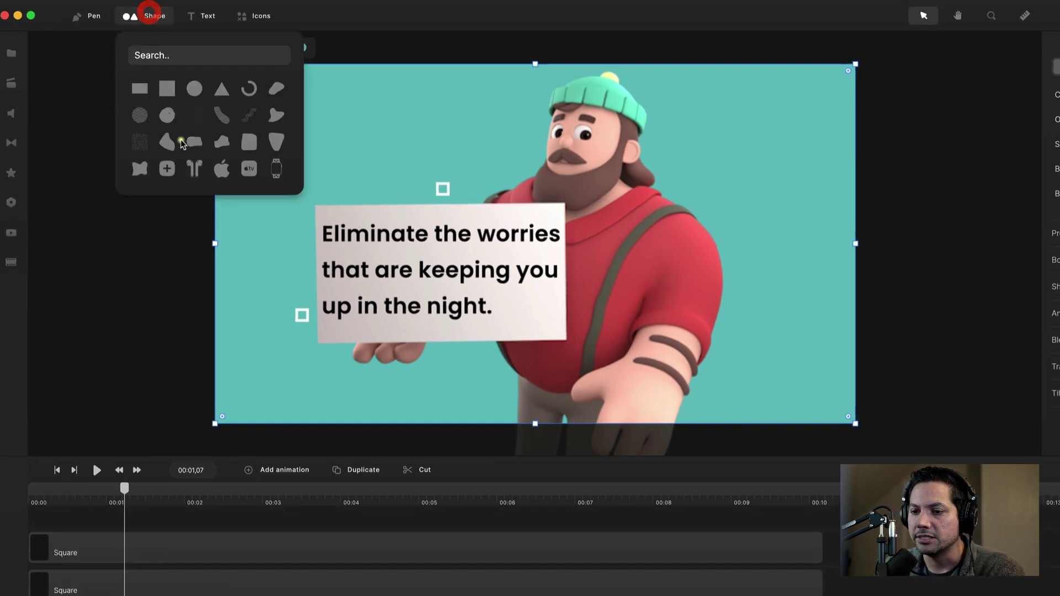
click(222, 90)
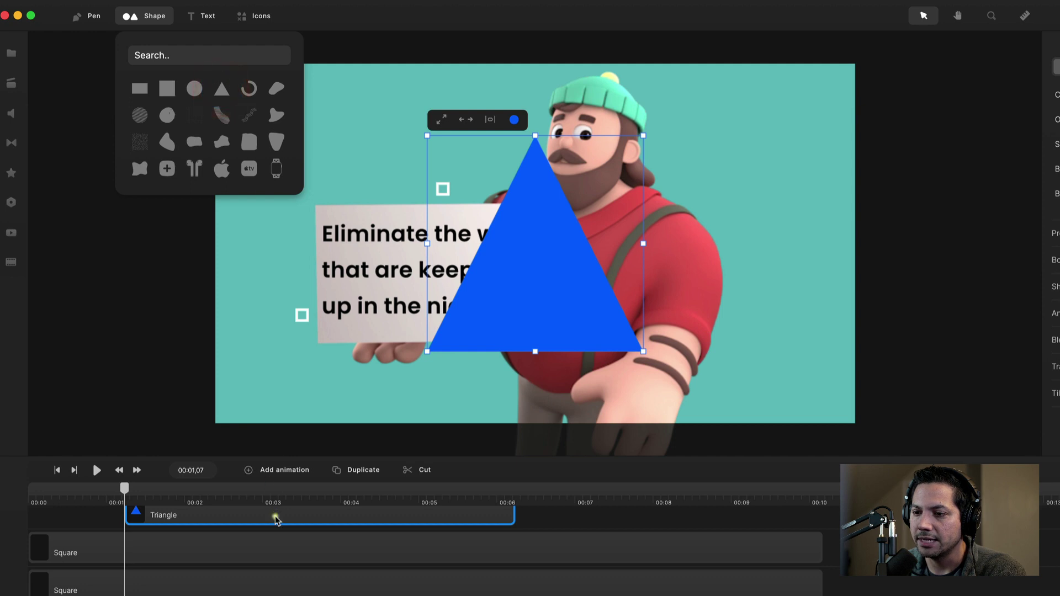
click(142, 568)
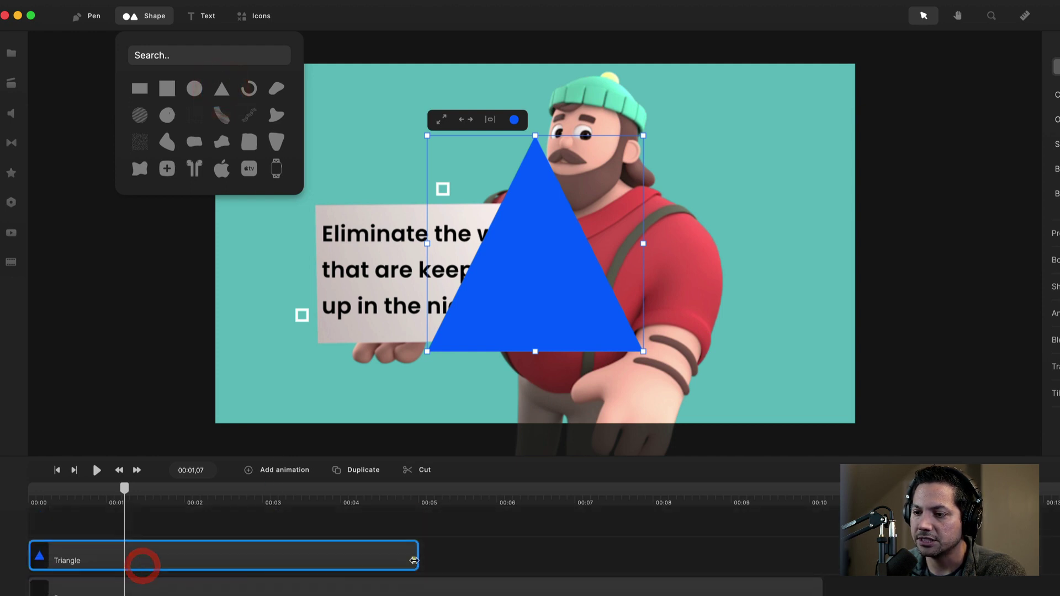
drag(417, 559, 822, 561)
click(701, 561)
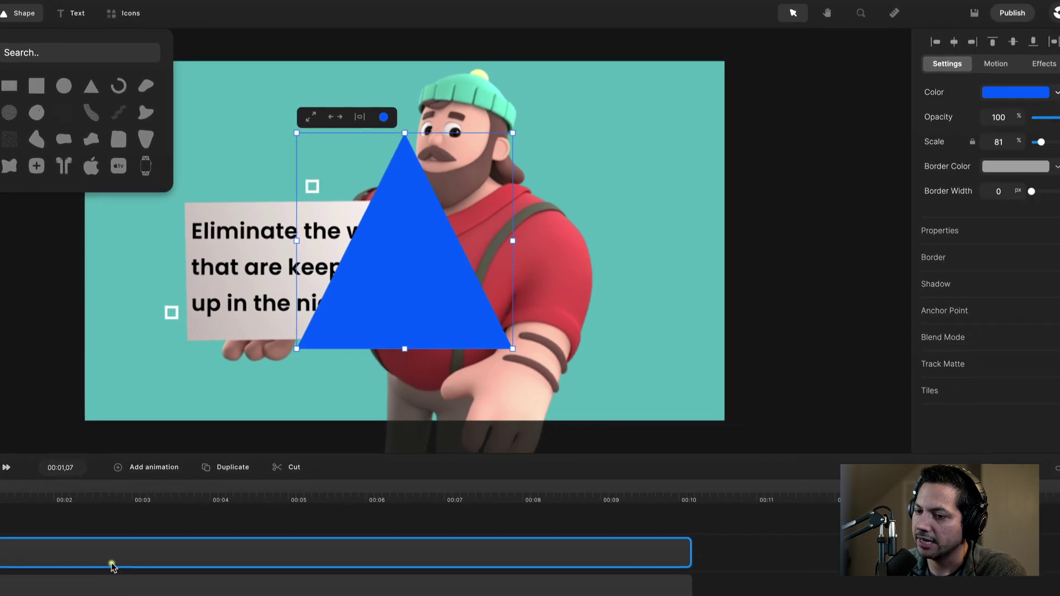
Make the triangle's fill color fully transparent.
click(241, 564)
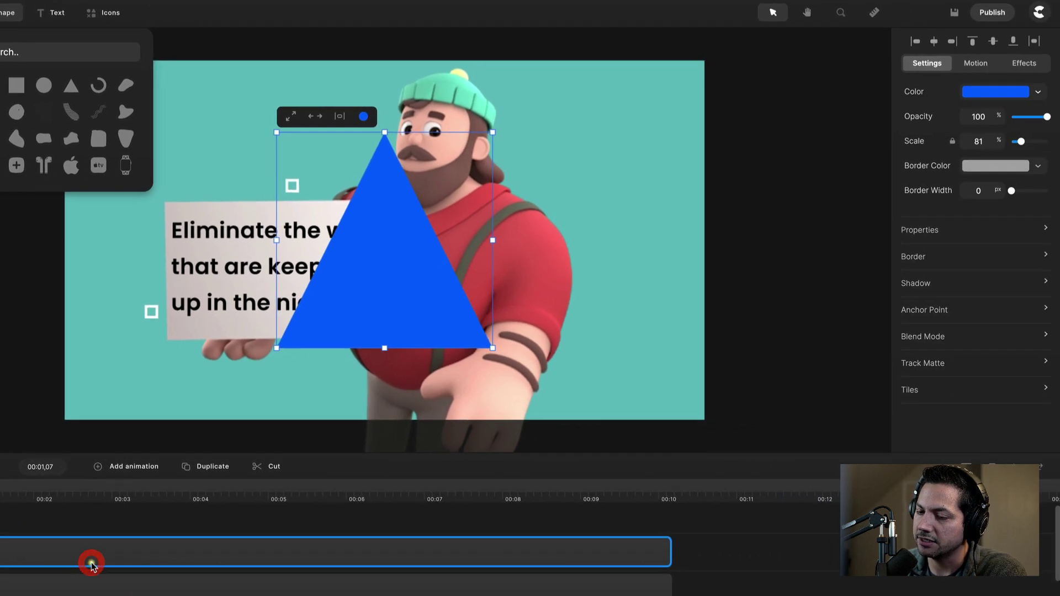
click(1006, 94)
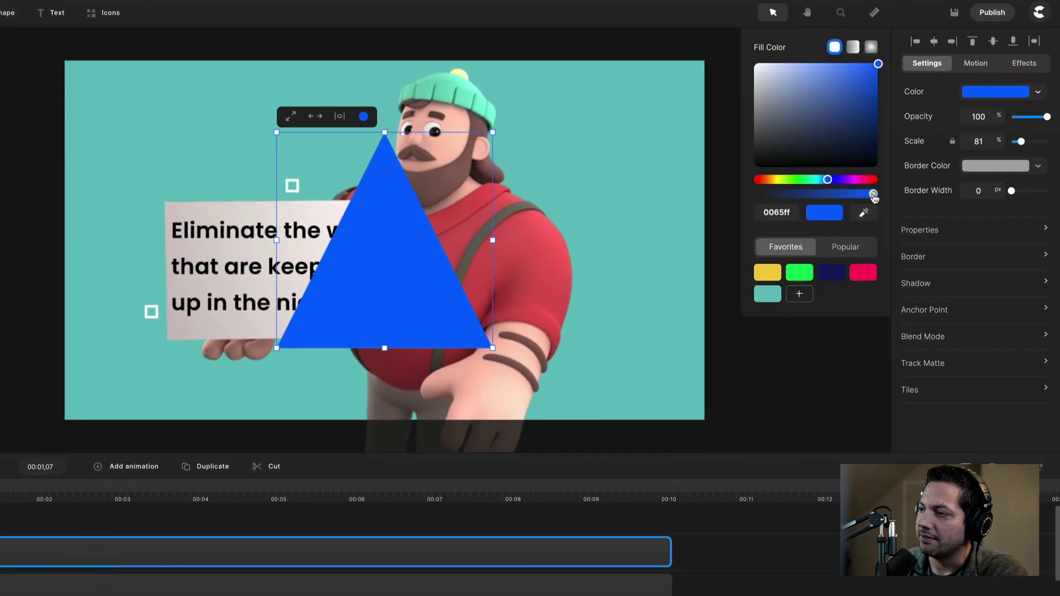
drag(874, 196, 752, 211)
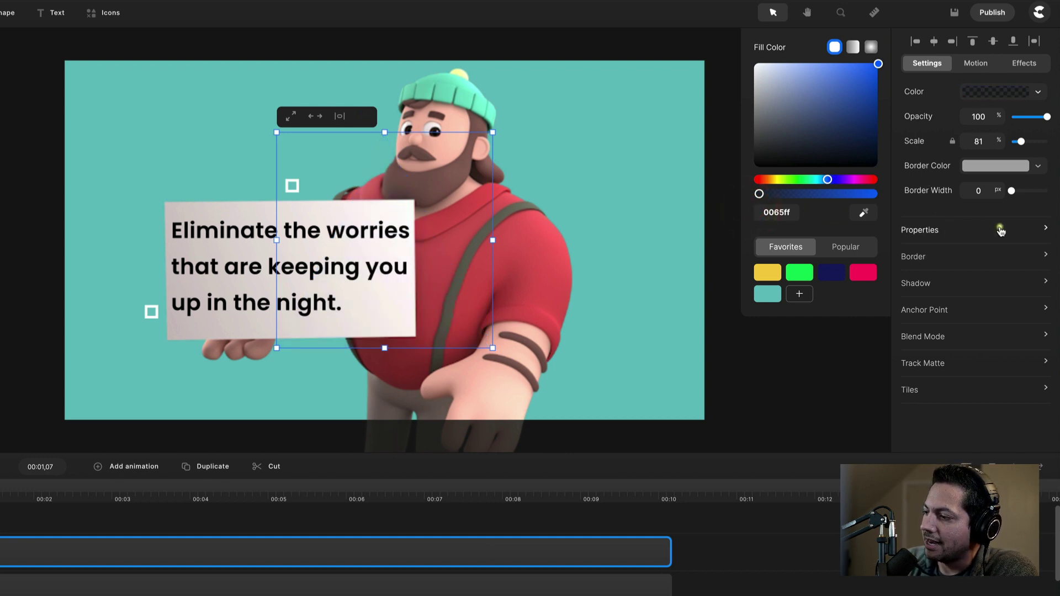
Scale the triangle to 5% and give it a yellow f7cf46 border 8 px wide.
click(981, 141)
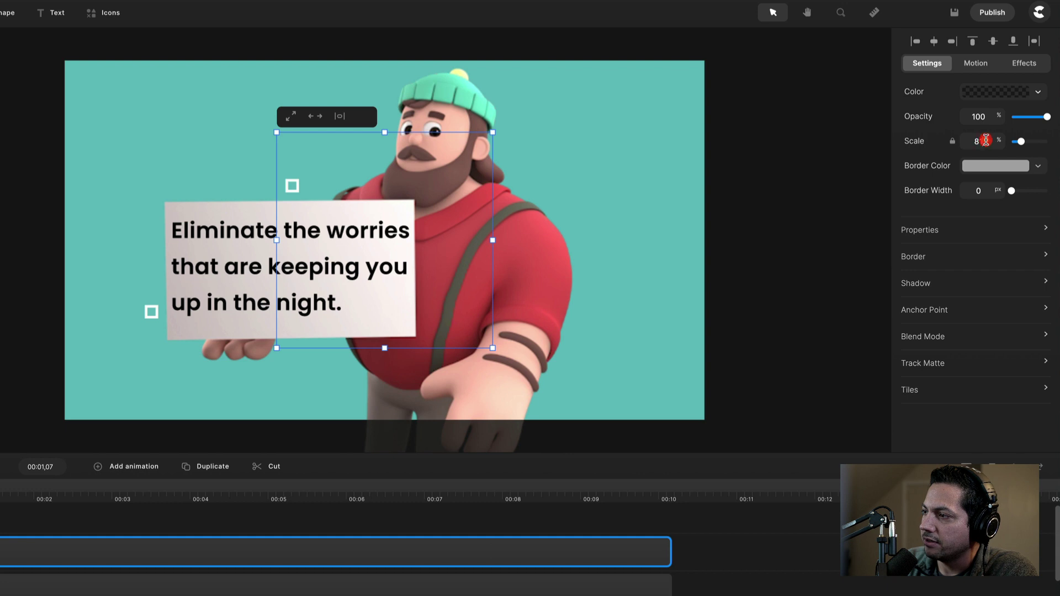
key(Return)
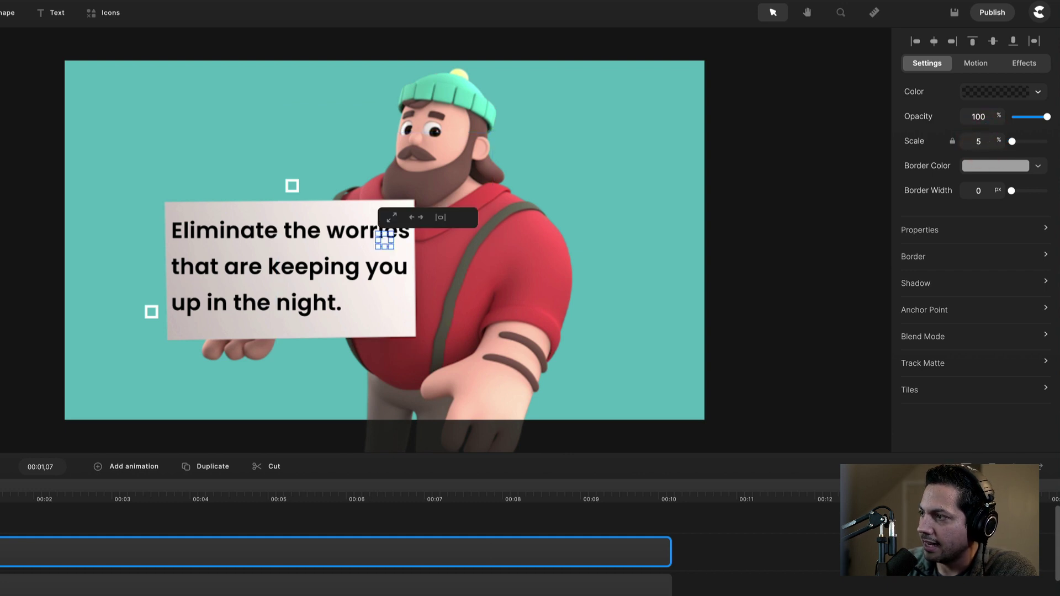
click(988, 168)
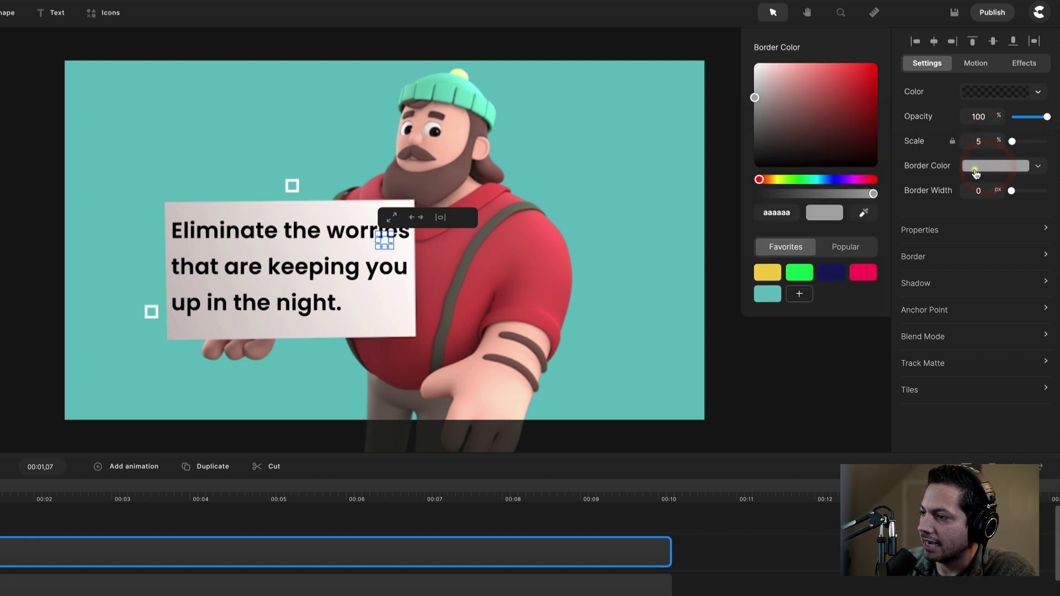
click(760, 274)
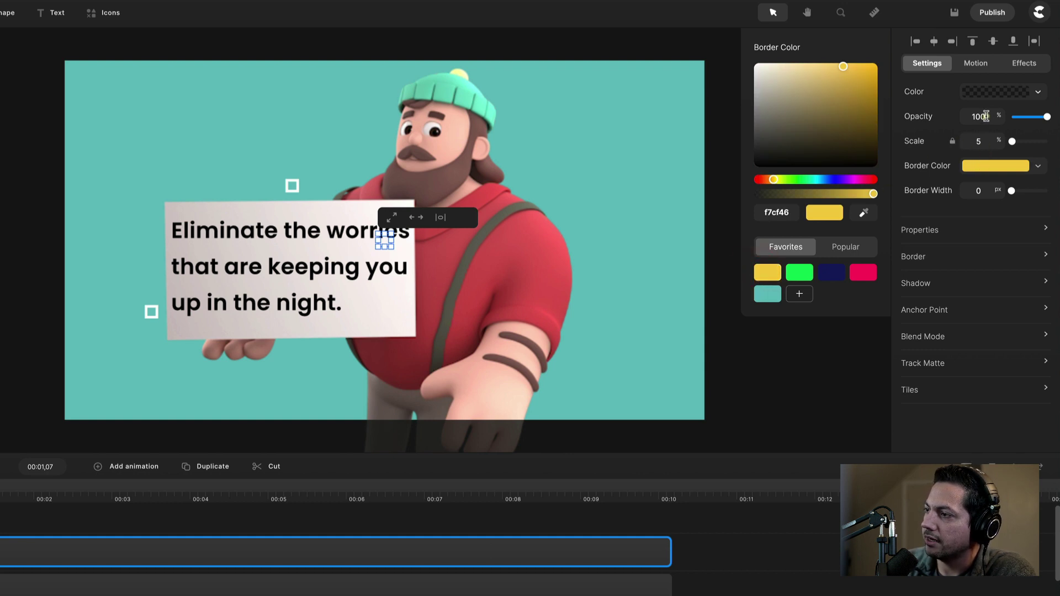
click(987, 192)
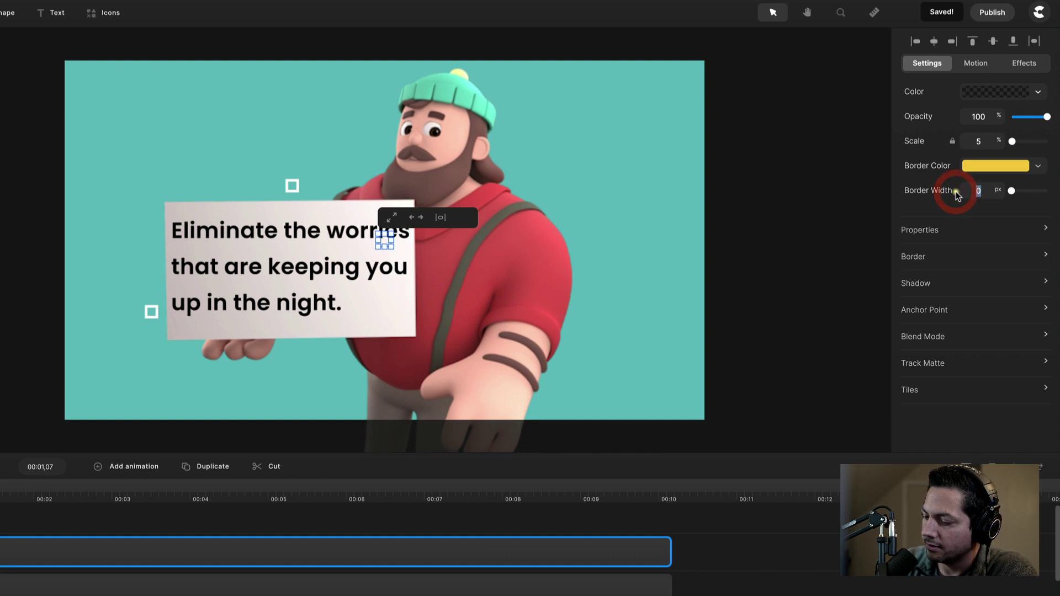
text(8)
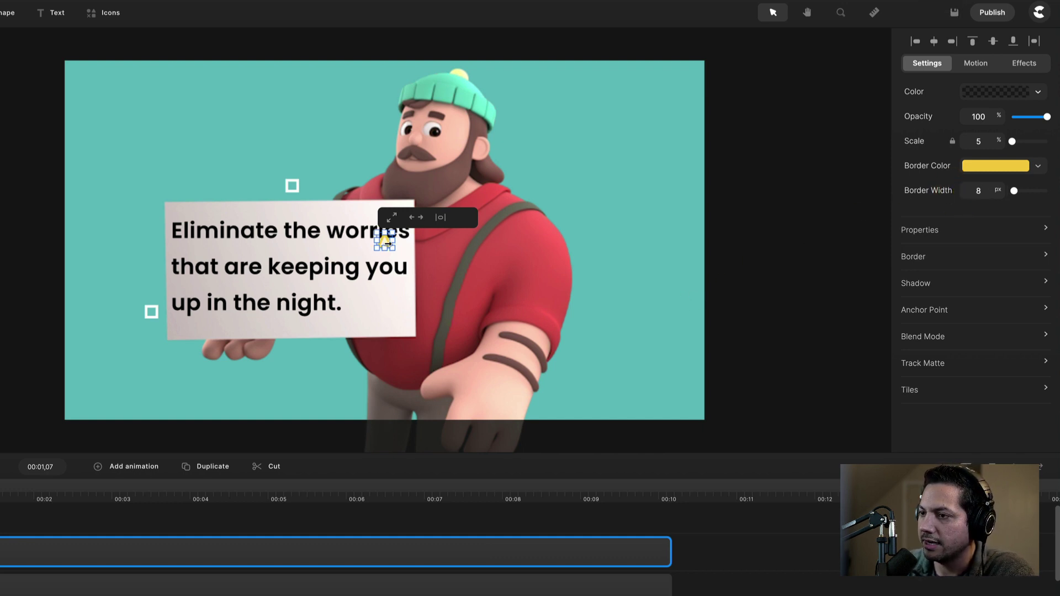
Move the small triangle off the card onto the teal background to the right of Jack's head.
drag(400, 248, 568, 176)
click(345, 440)
click(180, 560)
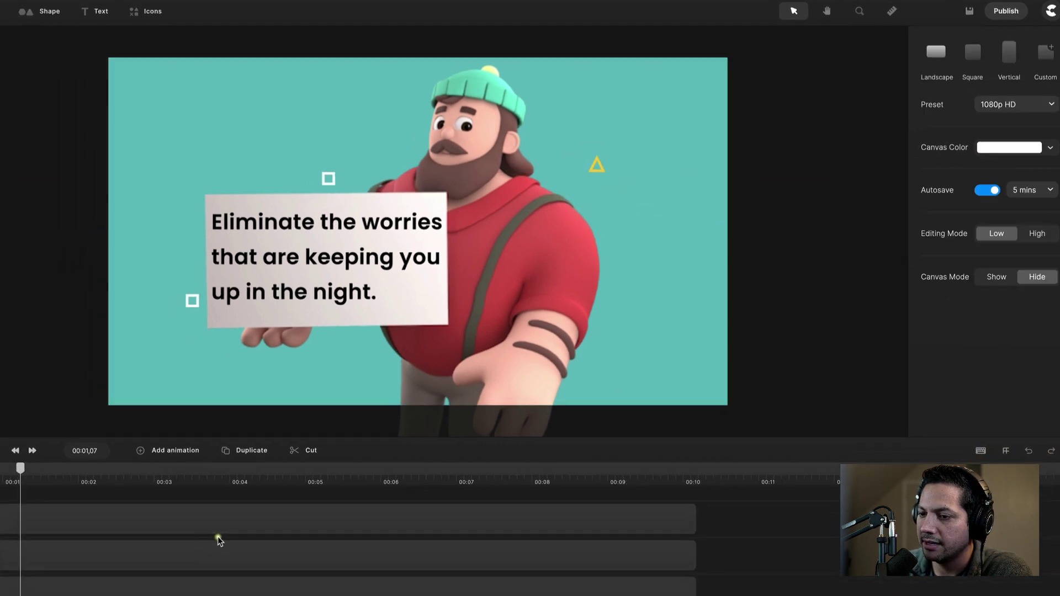
Duplicate the triangle, place the copy in the background's upper-left area, and nudge the lower-left square slightly away from the card.
click(203, 517)
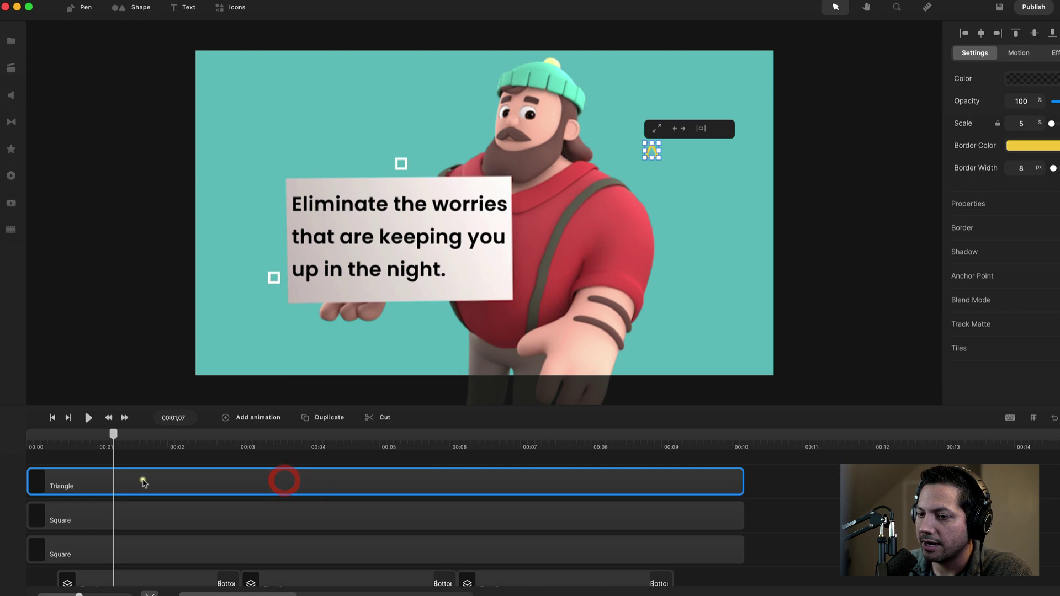
click(323, 420)
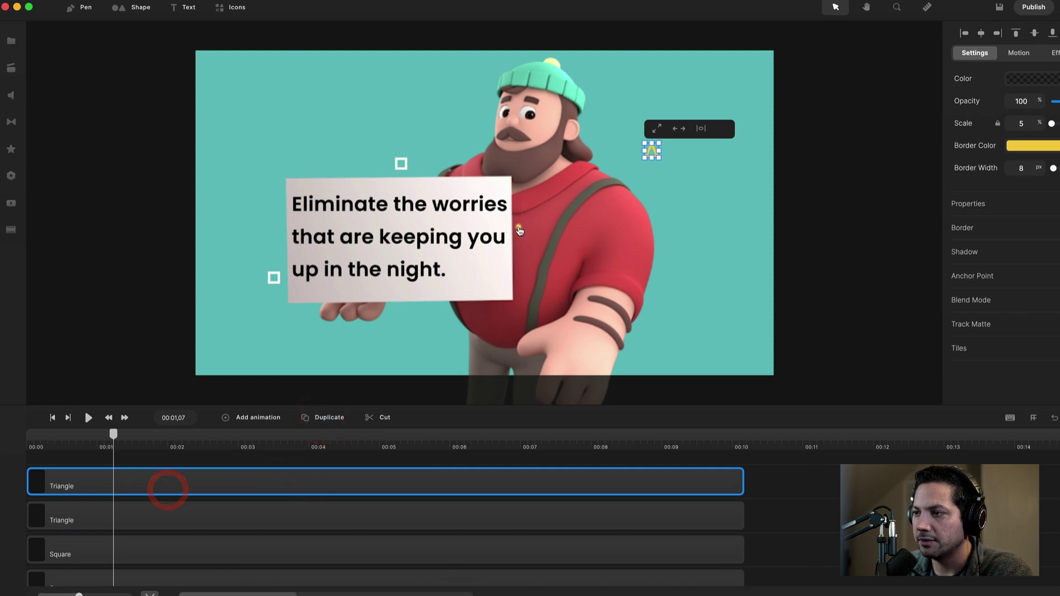
drag(653, 156, 299, 96)
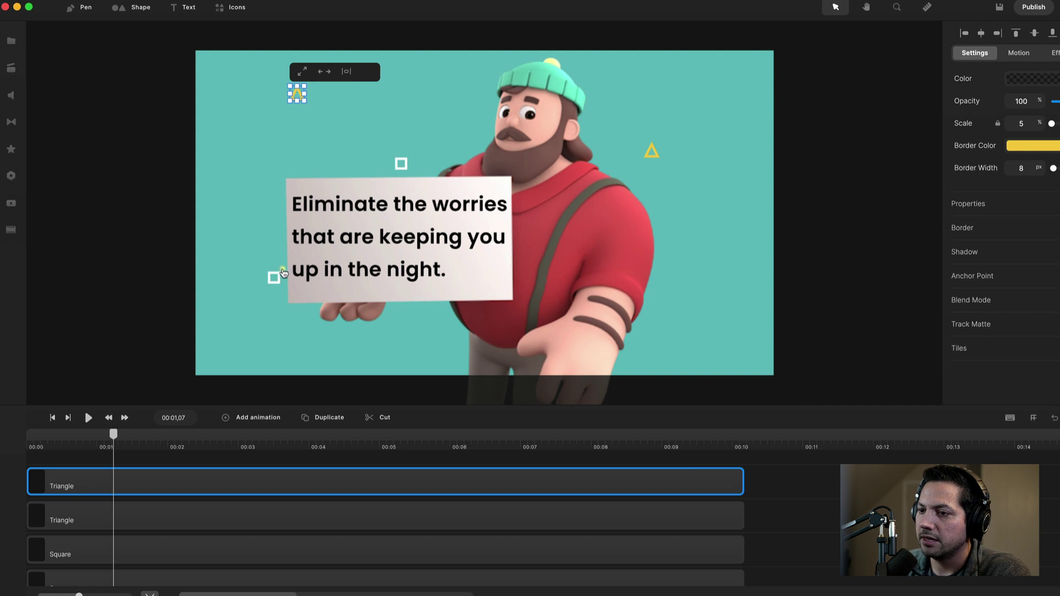
drag(275, 277, 269, 278)
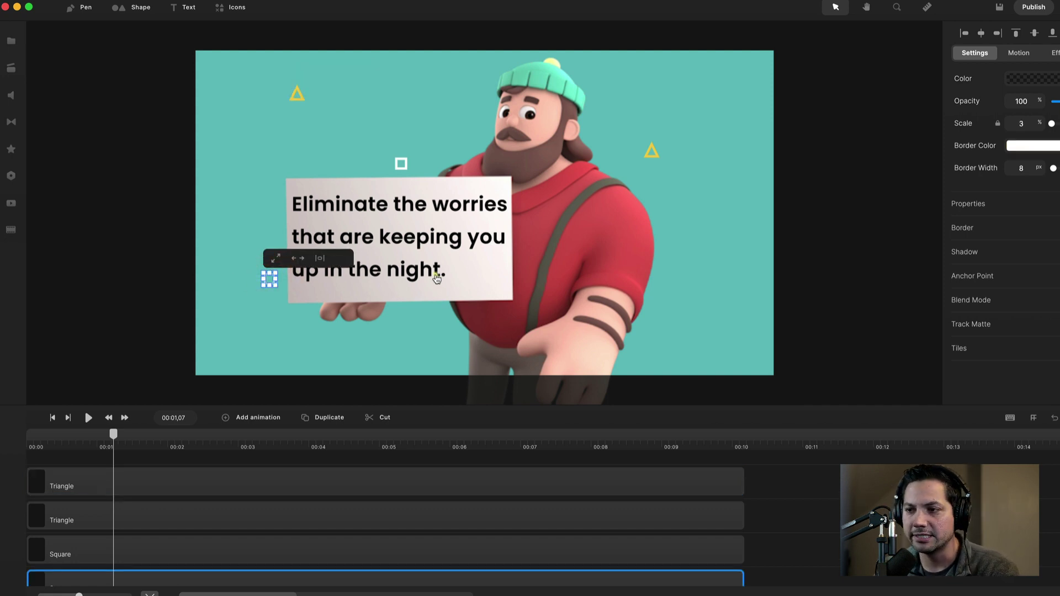
click(705, 151)
Play the opening of the scene from the start and scrub back to 00:00,00 to check the shape positions.
scroll(320, 540, up, 3)
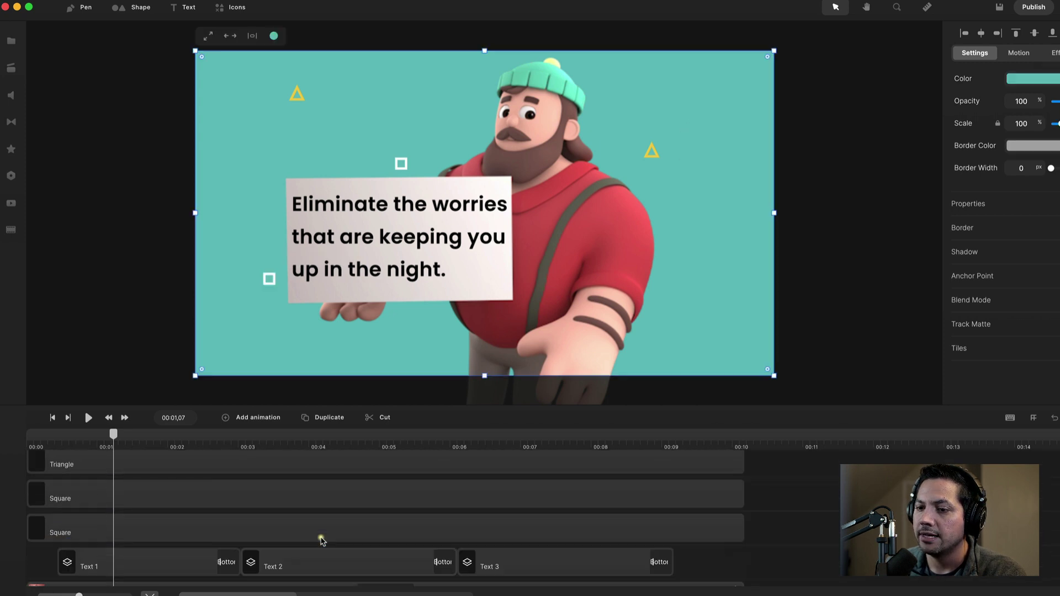
click(92, 447)
key(Home)
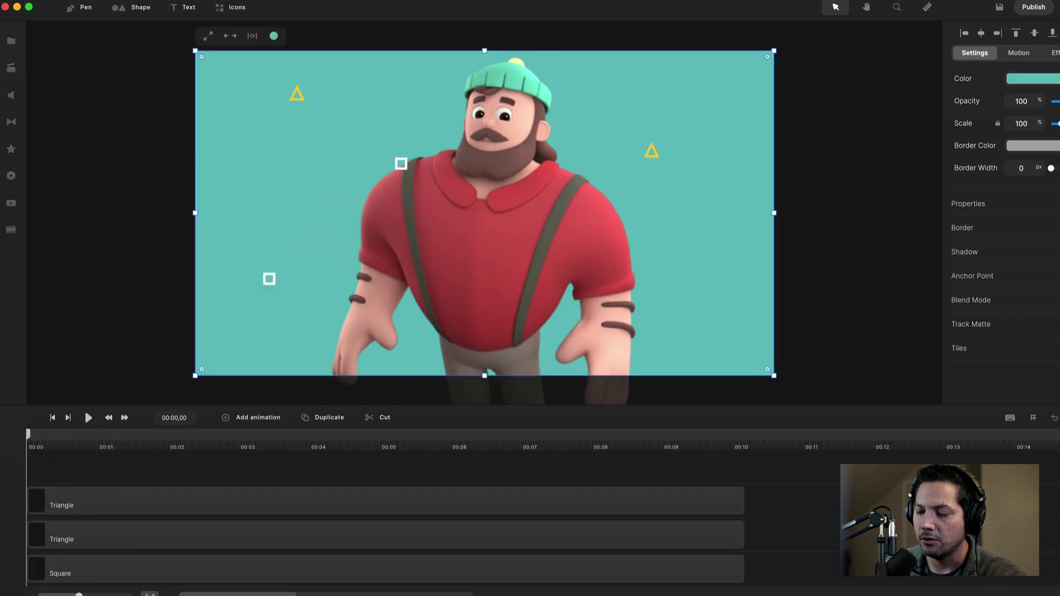
key(space)
click(64, 442)
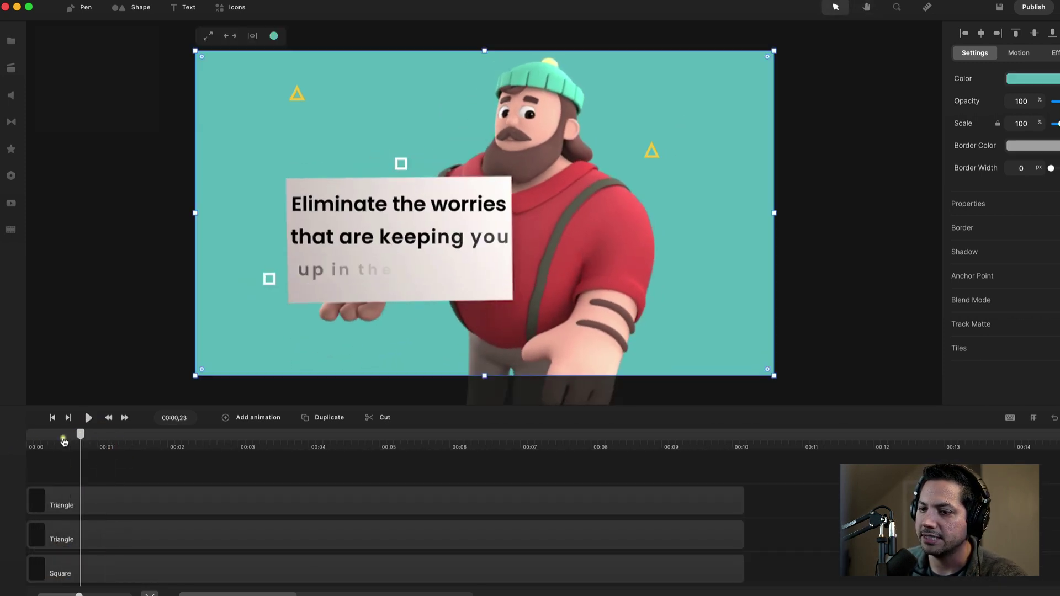
drag(64, 442, 5, 449)
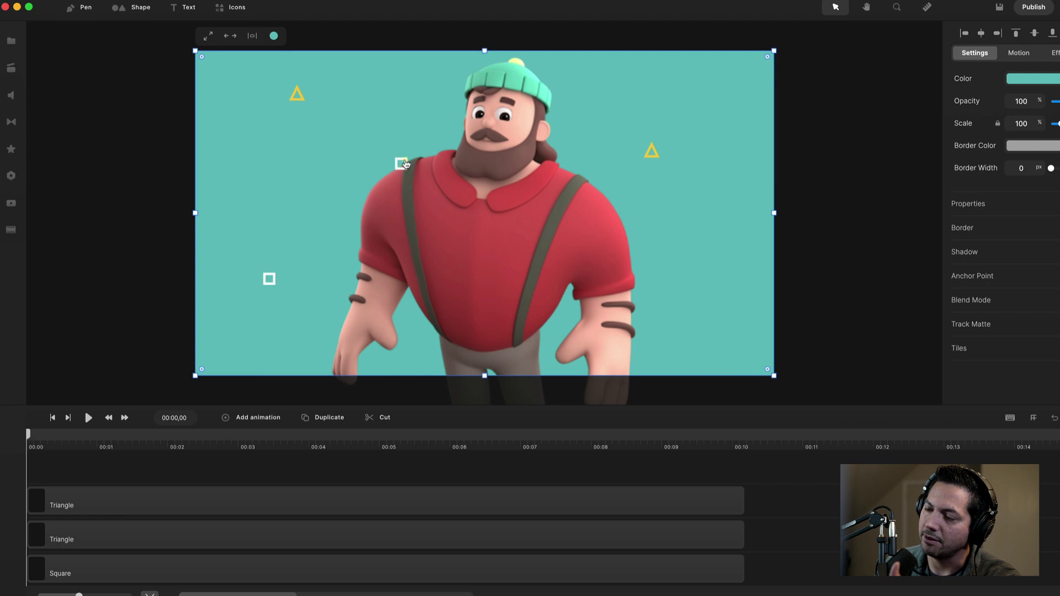
Move the upper square up and left so it clears Jack's shoulder at the first frame.
scroll(116, 559, down, 1)
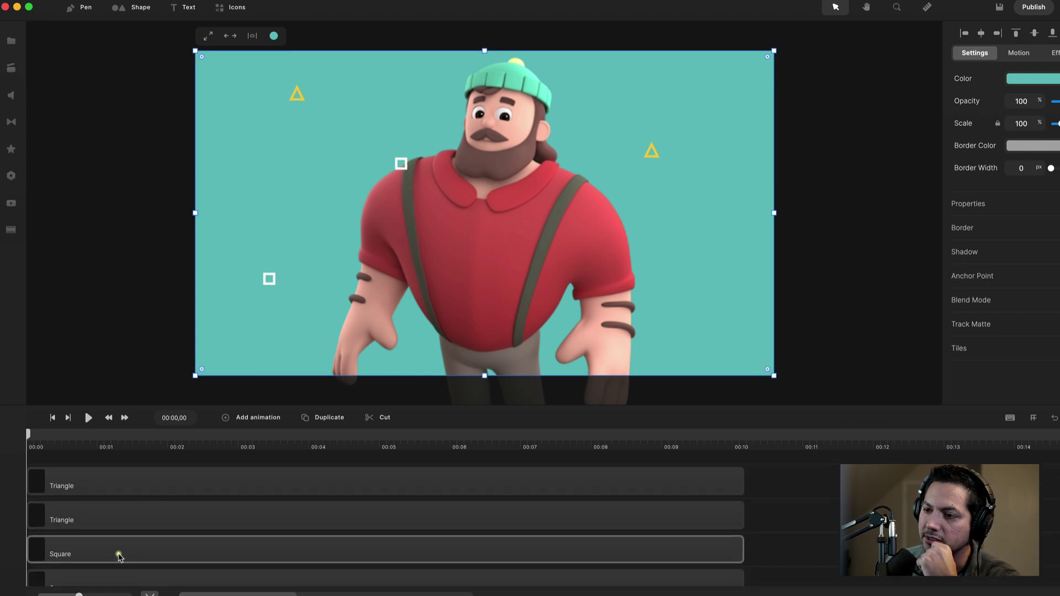
click(118, 554)
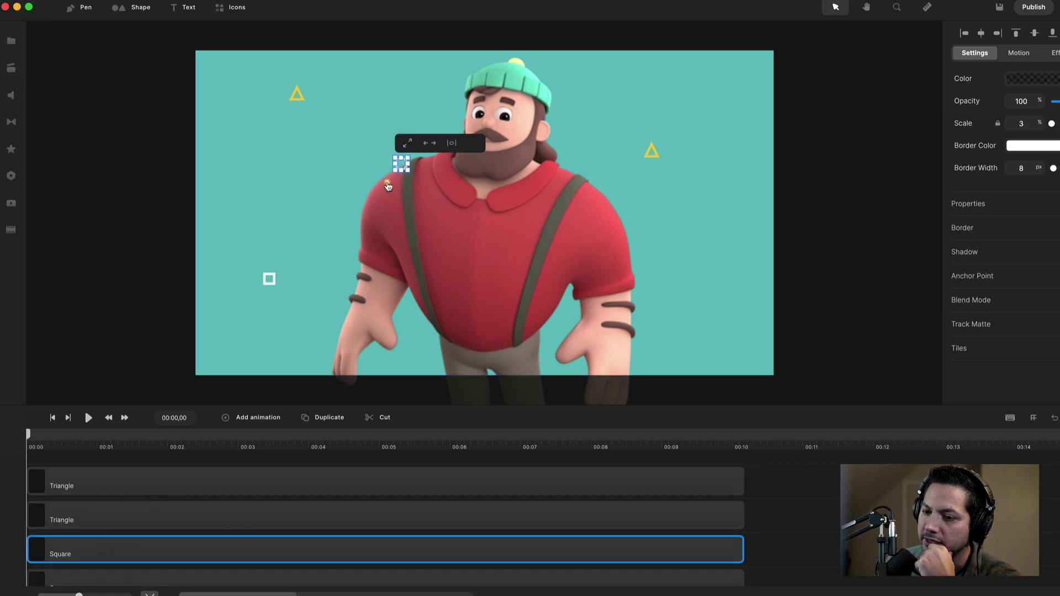
drag(402, 166, 387, 158)
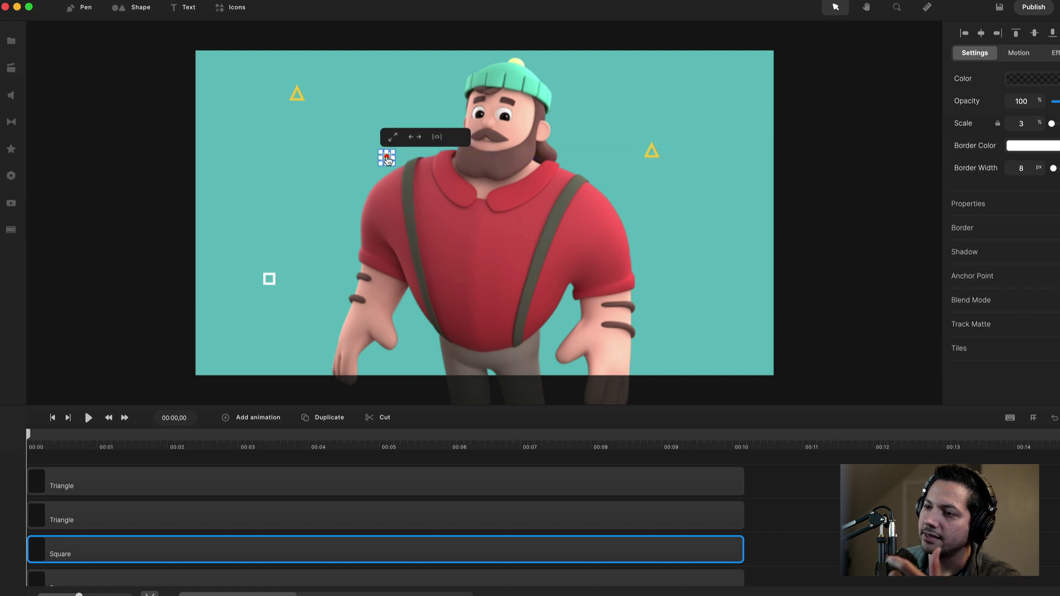
click(389, 161)
Play the animation from the beginning to review the shapes around Jack and the cards, ending back near the start.
click(33, 442)
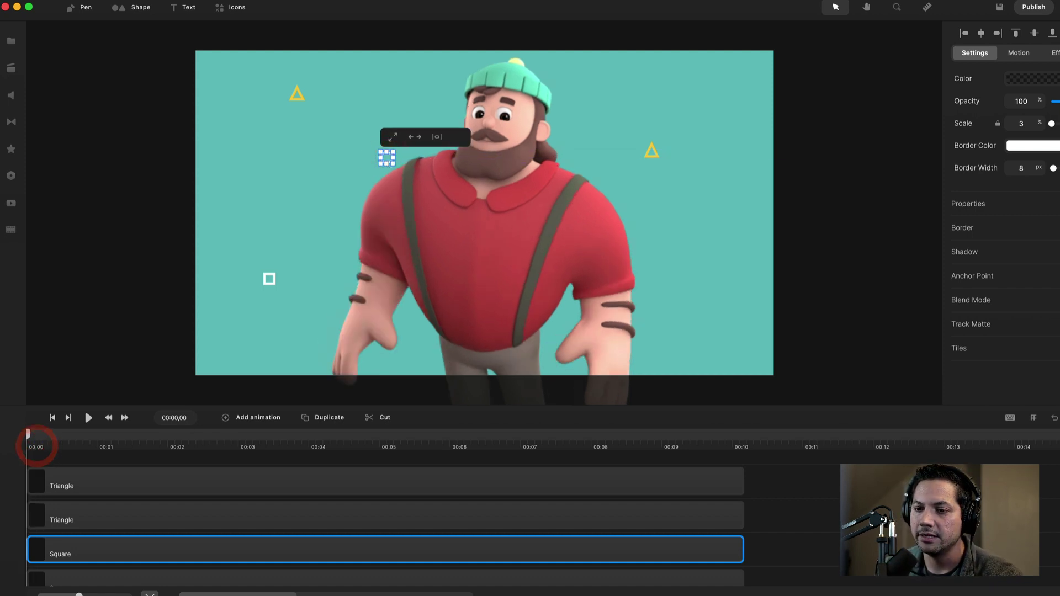
key(space)
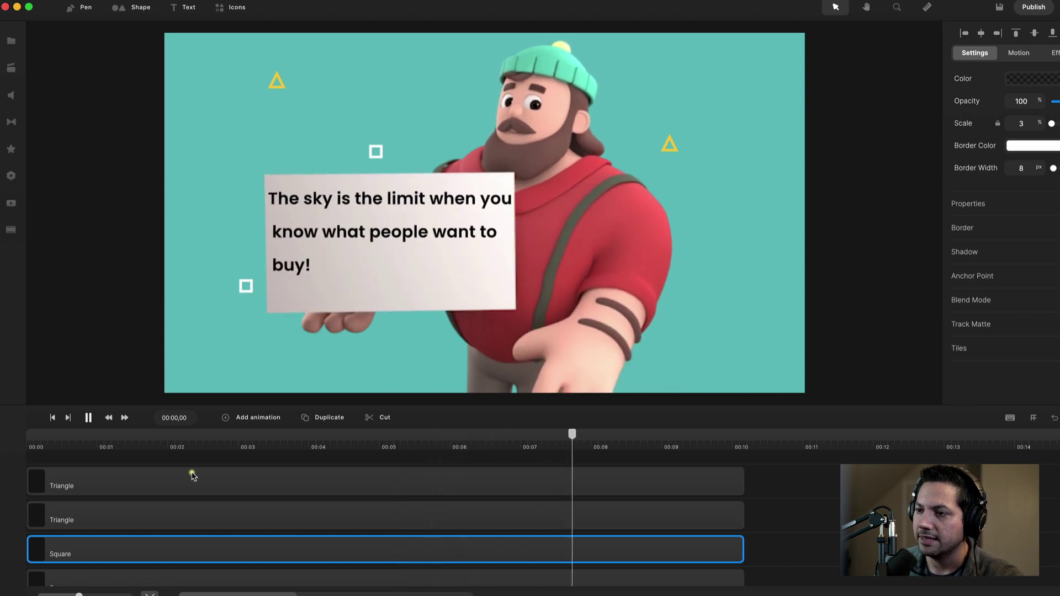
key(space)
drag(82, 445, 30, 445)
Group the two triangle layers and two square layers together.
scroll(149, 489, down, 3)
scroll(154, 492, up, 1)
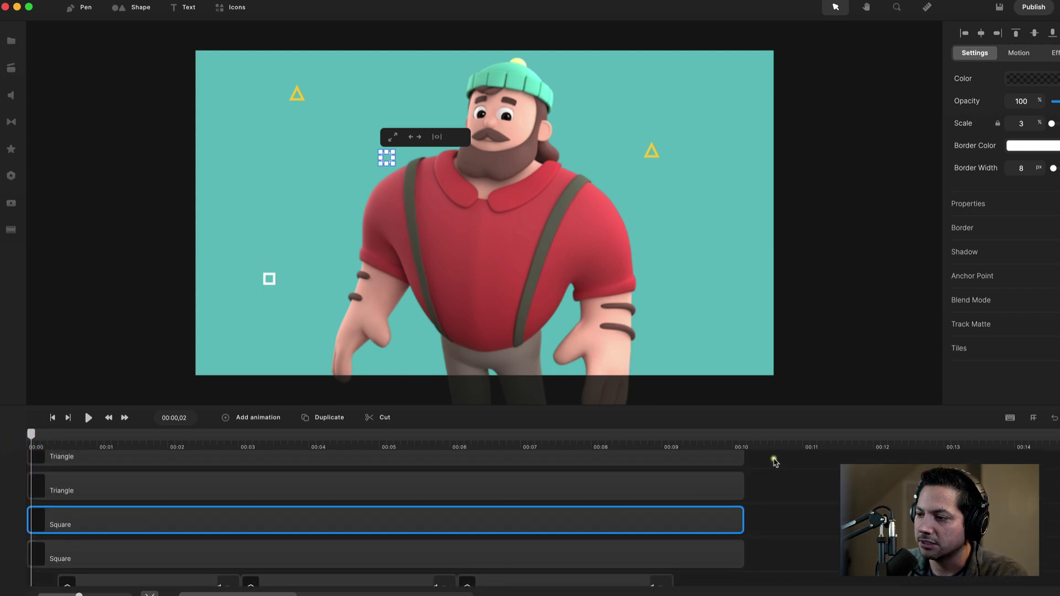
drag(784, 454, 572, 559)
right_click(161, 482)
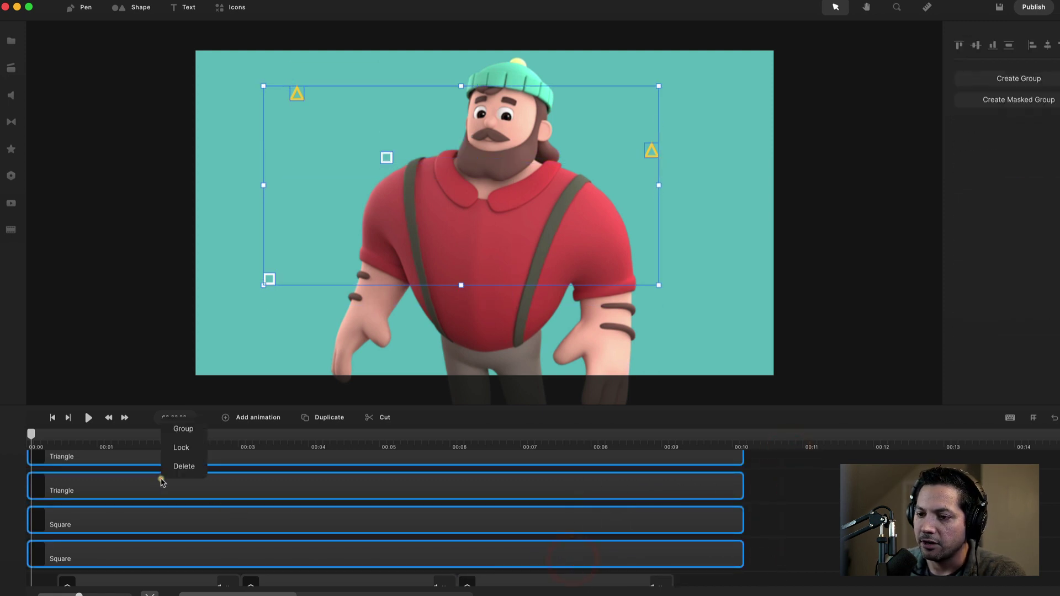
click(183, 429)
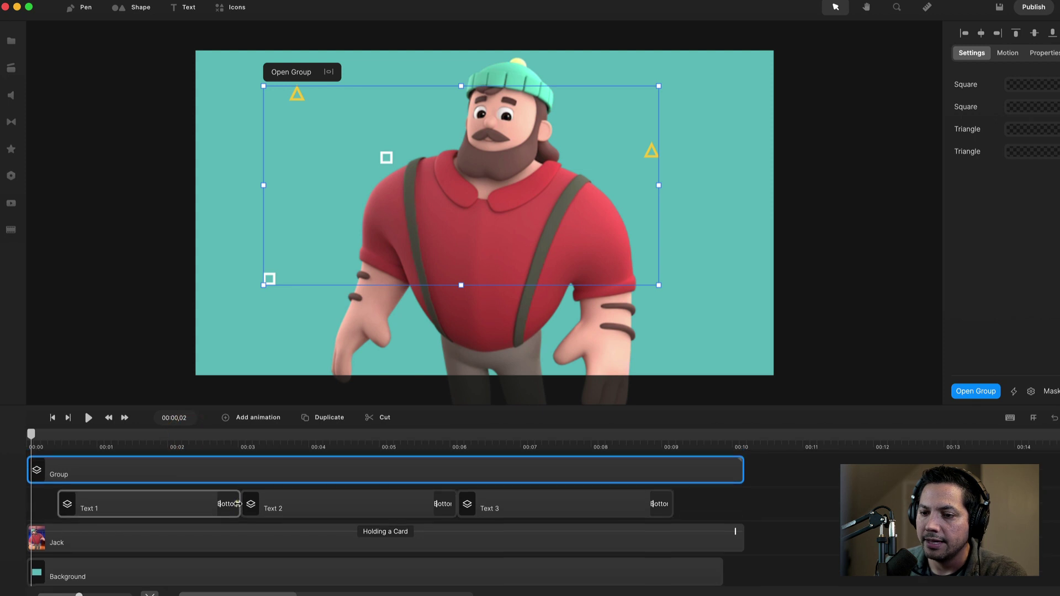
Rename the group of triangles and squares to "Shapes".
right_click(173, 474)
click(210, 313)
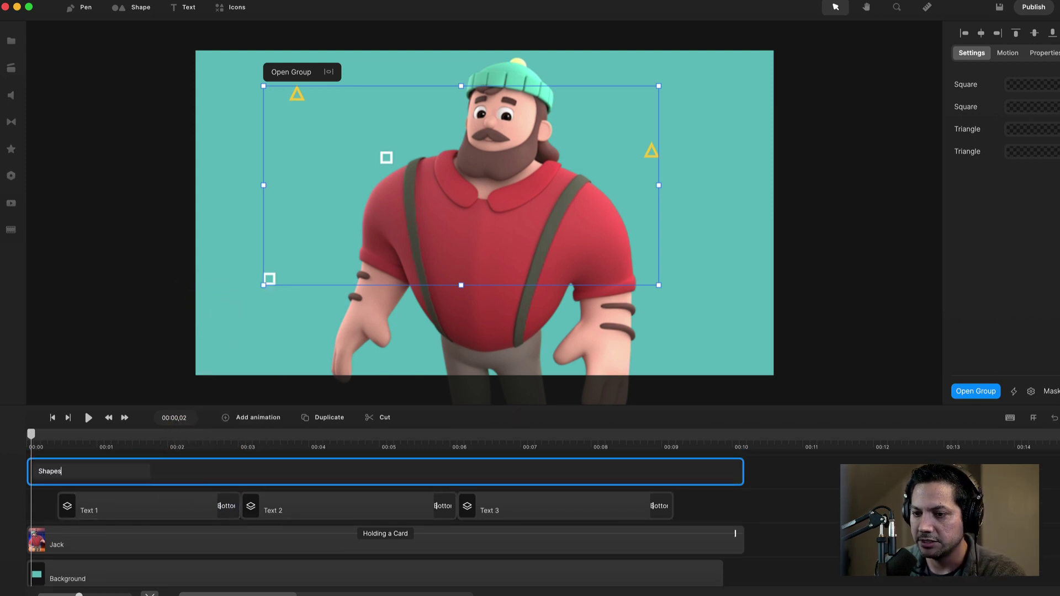
text(Shapes)
key(Return)
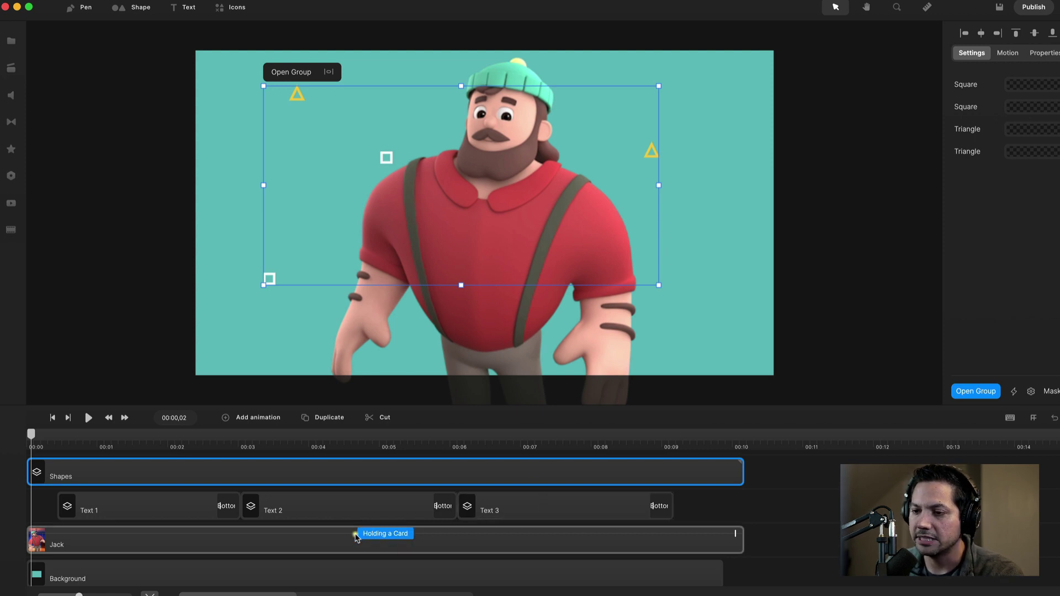
Add the project's sound-effect audio file to the timeline at 00:00,11, where Jack brings out the first card.
scroll(353, 536, up, 1)
drag(31, 436, 6, 453)
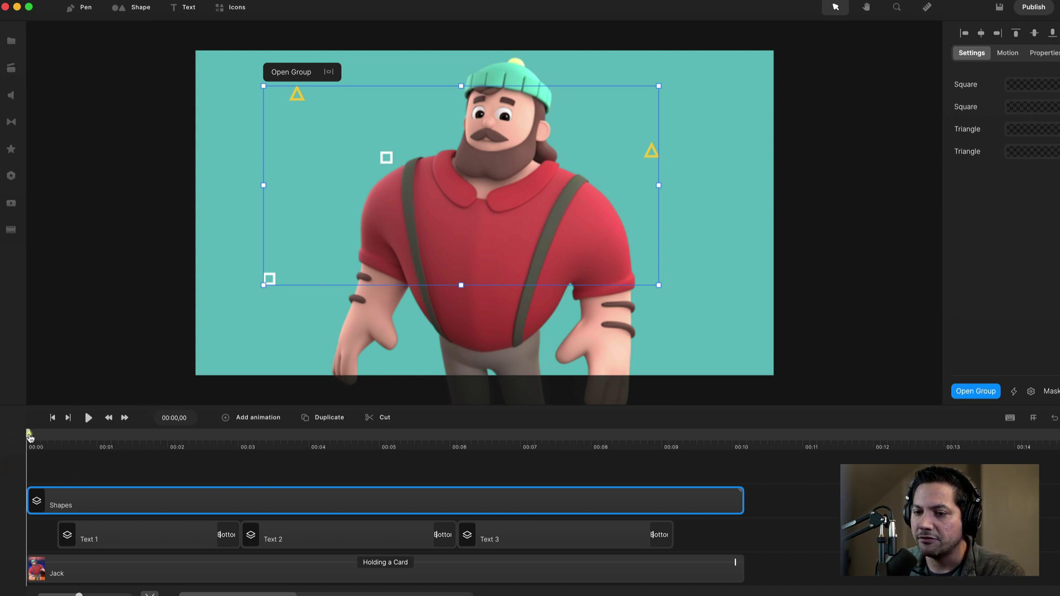
drag(31, 437, 55, 444)
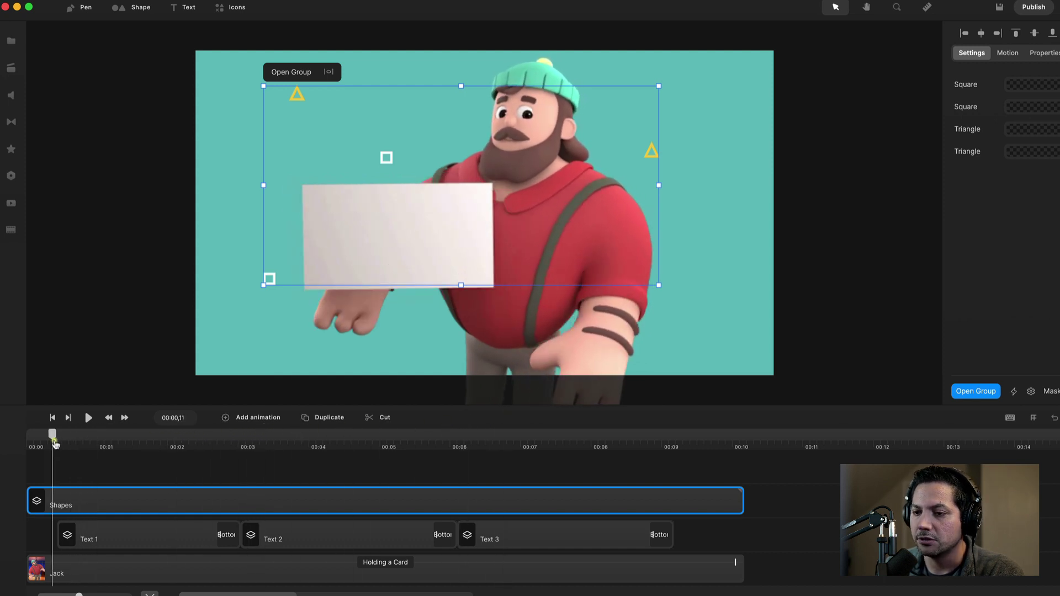
click(8, 38)
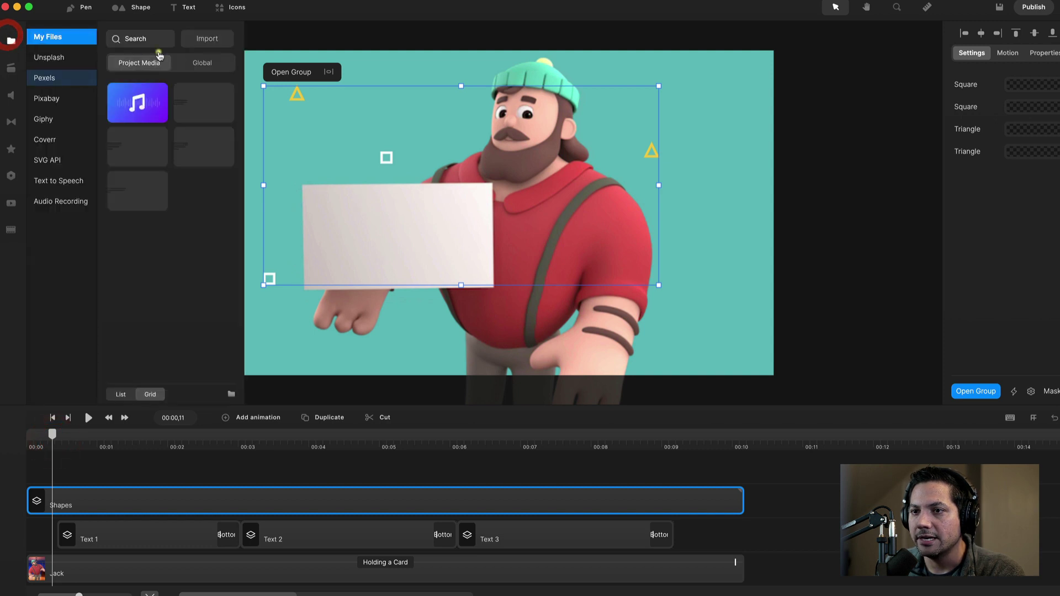
drag(137, 103, 392, 213)
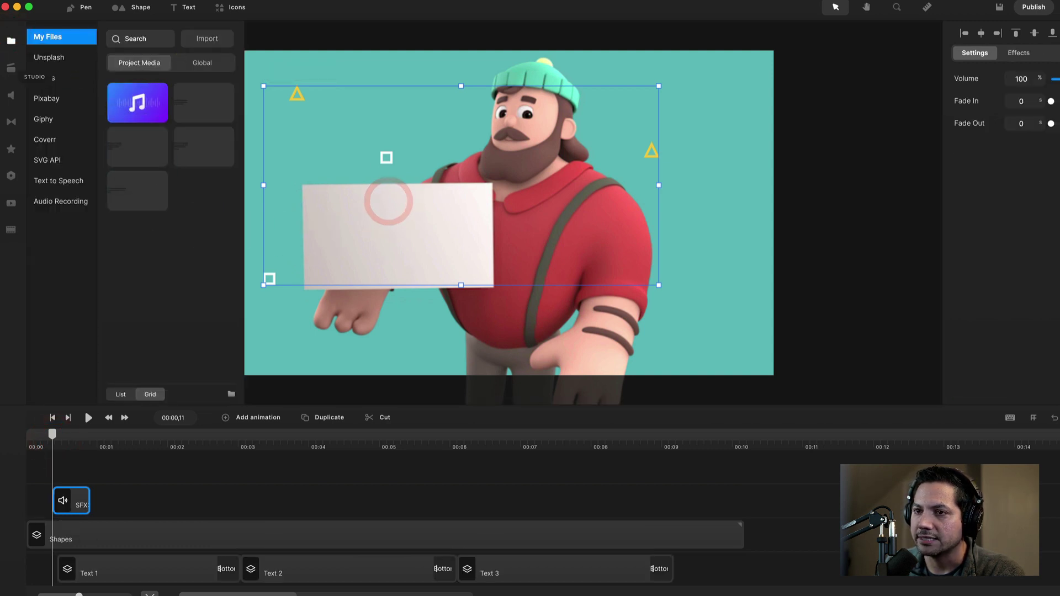
click(11, 40)
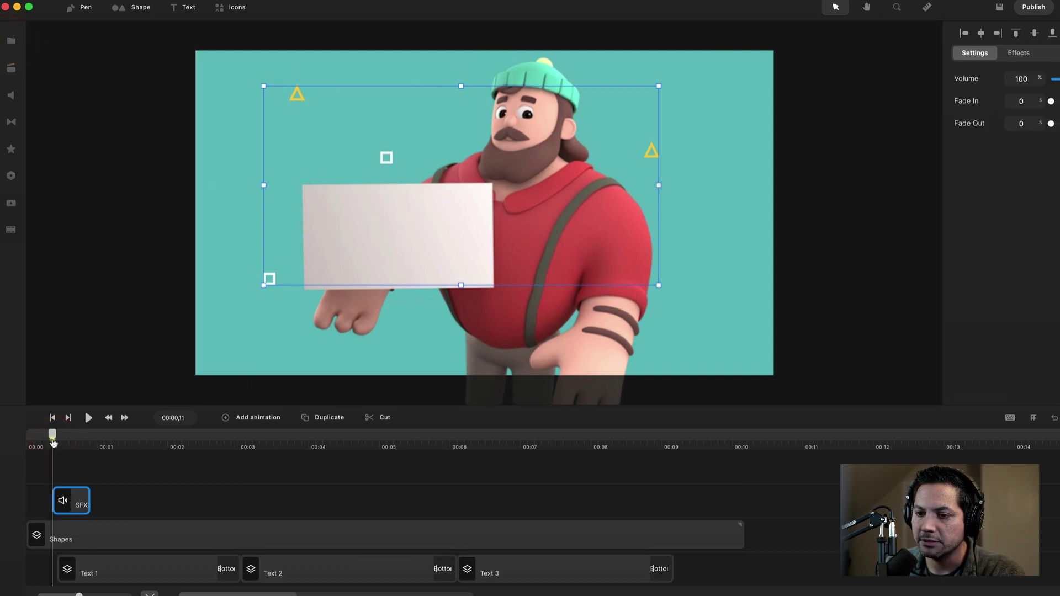
Shift the sound-effect clip to start at about 00:00,14 and play the opening to check its timing.
drag(56, 438, 62, 436)
drag(72, 500, 77, 500)
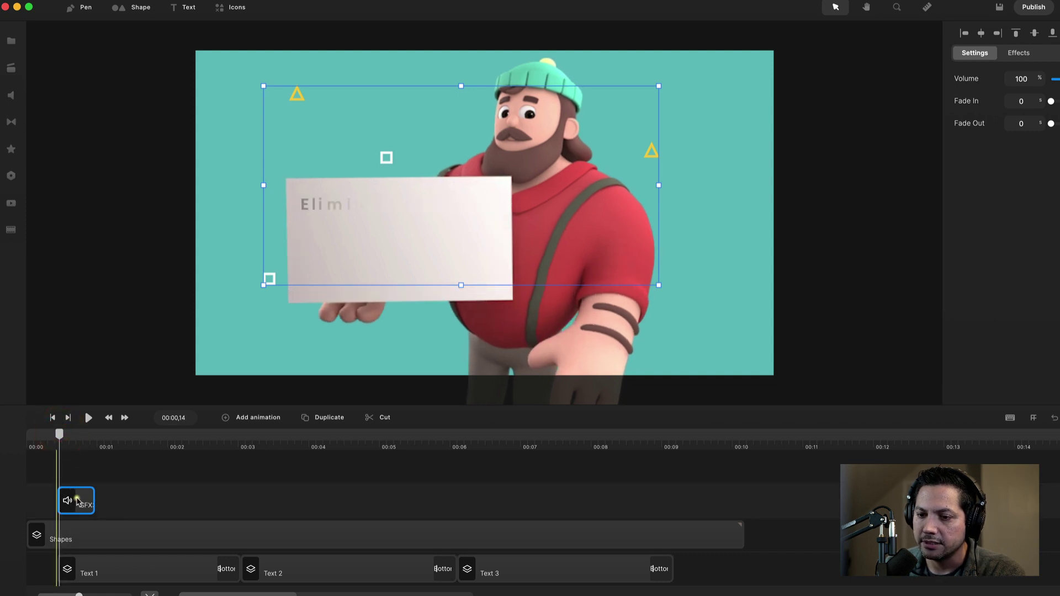
click(46, 439)
key(space)
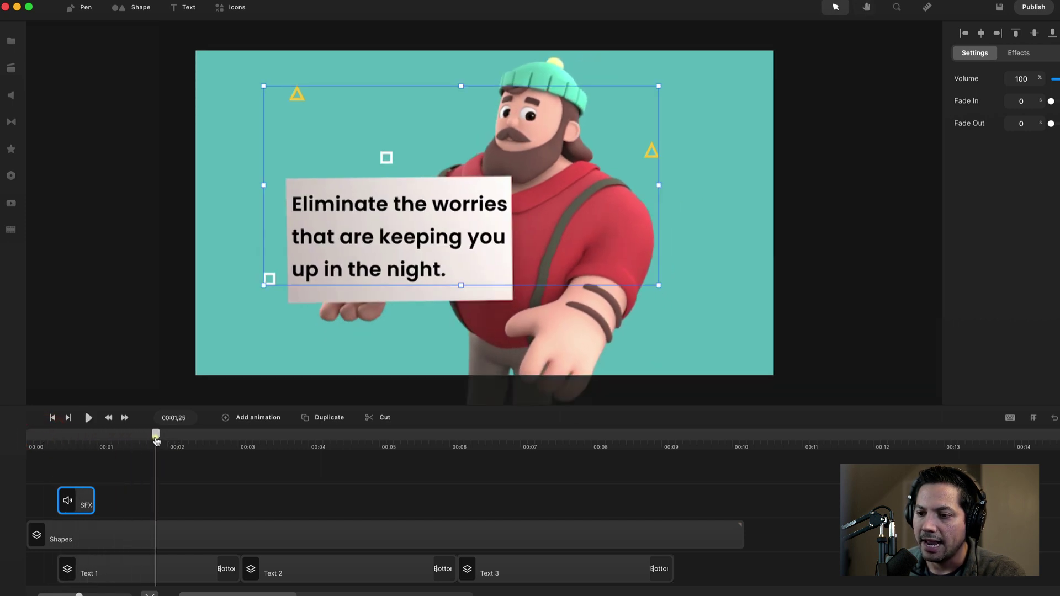
Duplicate the sound-effect clip and place the copy on the same track above the early part of Text 2.
drag(236, 436, 201, 436)
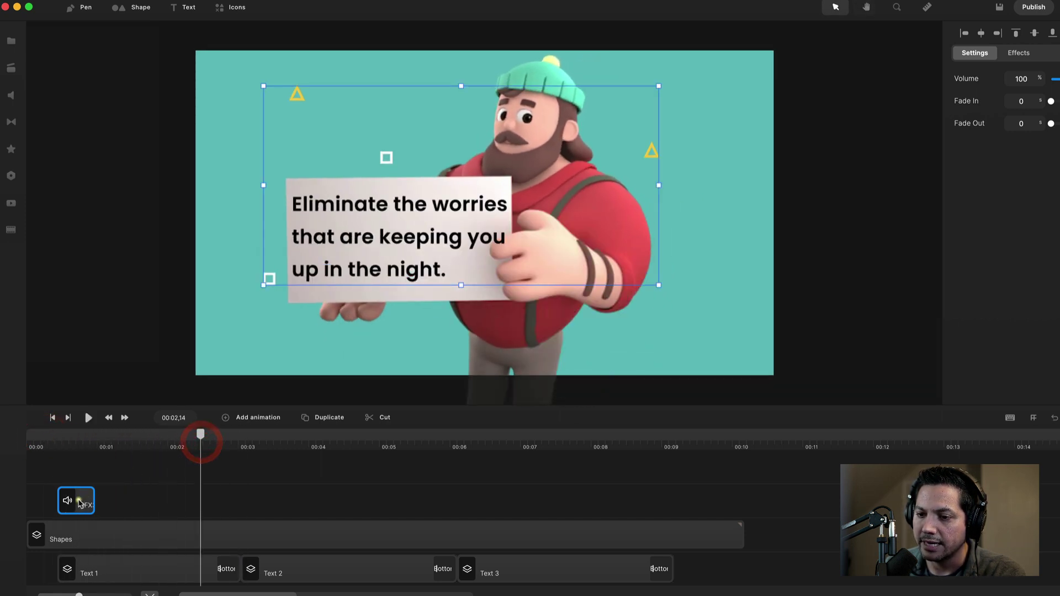
click(330, 418)
drag(75, 533, 300, 538)
scroll(301, 538, down, 3)
scroll(301, 538, up, 5)
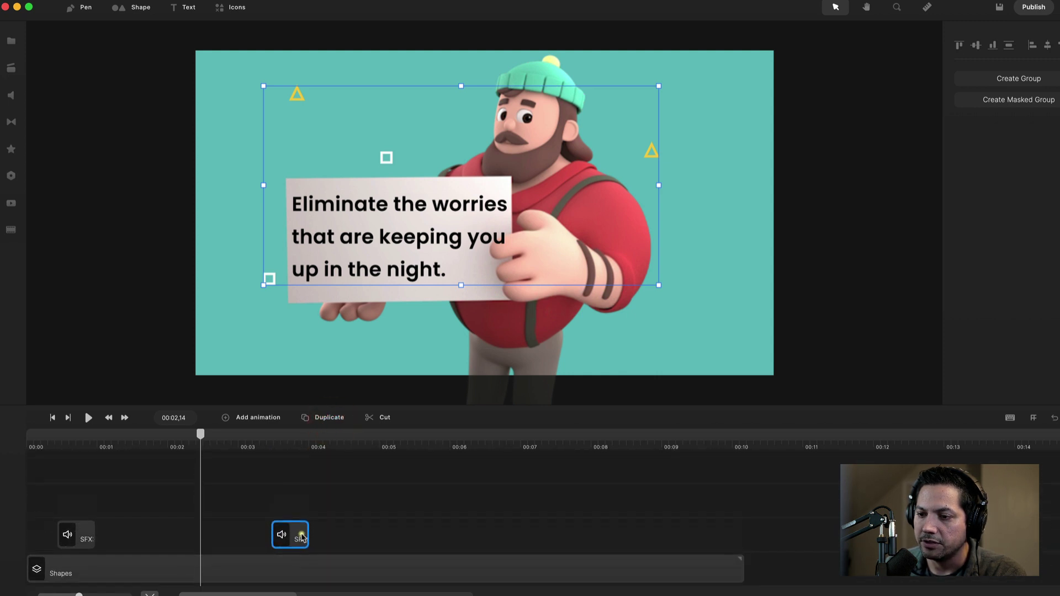
click(302, 541)
scroll(296, 538, down, 3)
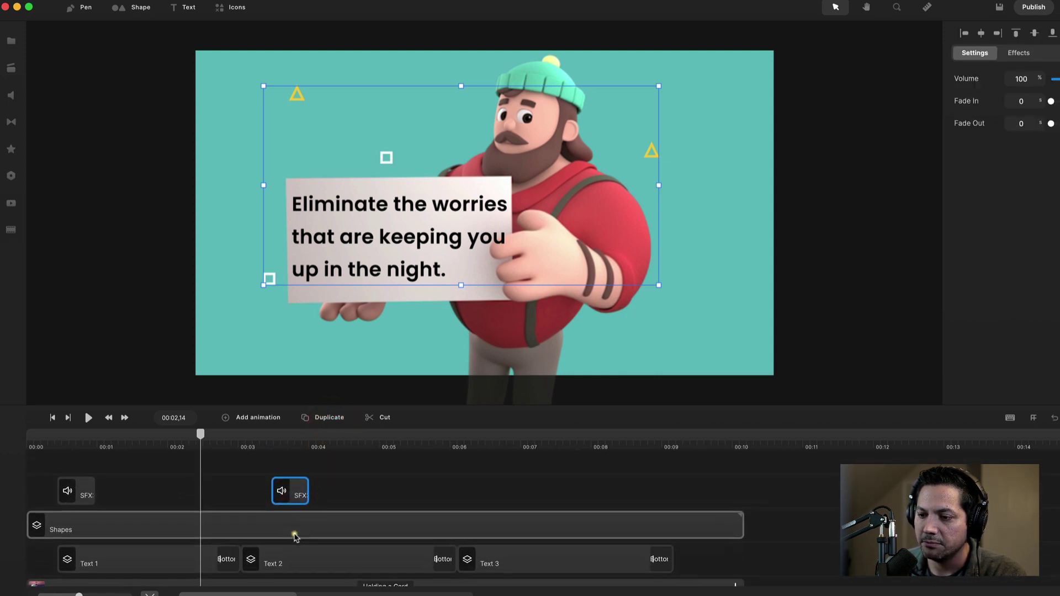
Shift the second sound-effect clip to start with Text 2 at about 00:03,01 and play that section to check its timing.
scroll(287, 475, up, 1)
drag(201, 439, 241, 445)
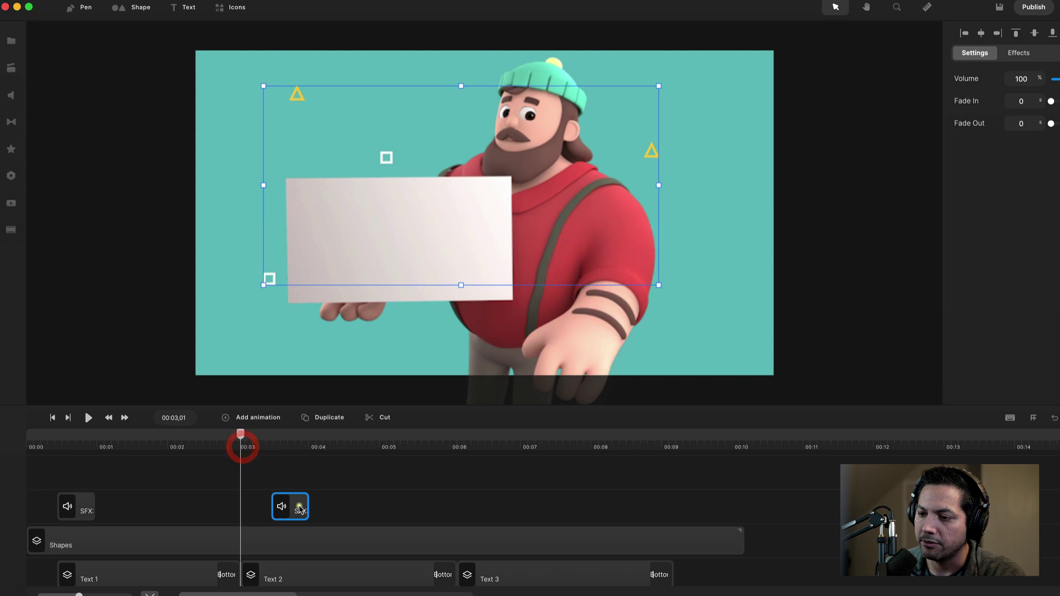
drag(301, 509, 270, 510)
key(space)
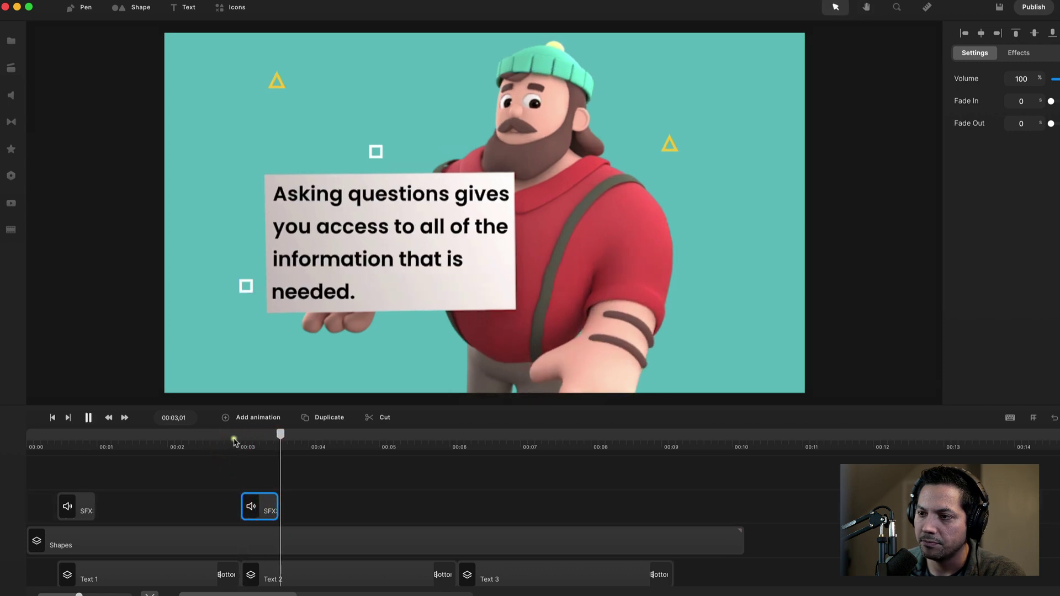
key(space)
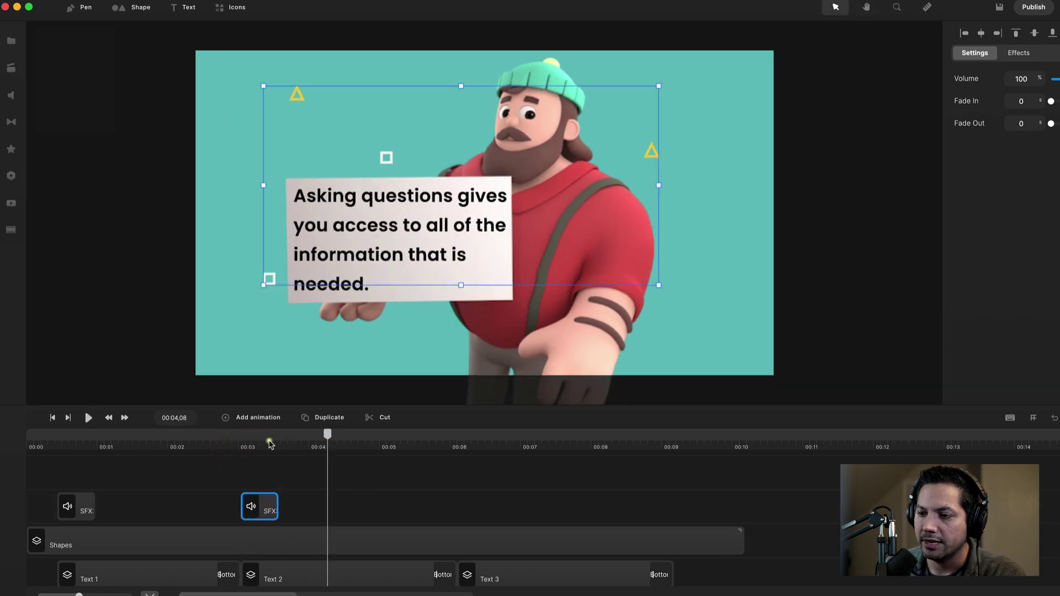
Duplicate the second sound-effect clip and place the copy on the same track above the end of Text 2.
click(322, 419)
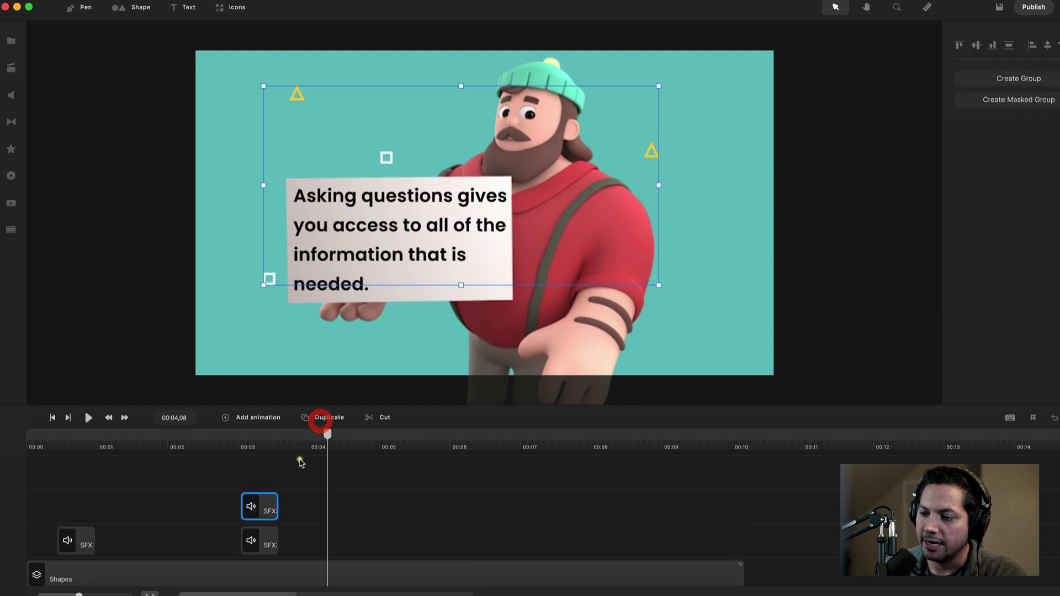
drag(263, 507, 428, 526)
scroll(426, 524, down, 3)
scroll(426, 524, up, 3)
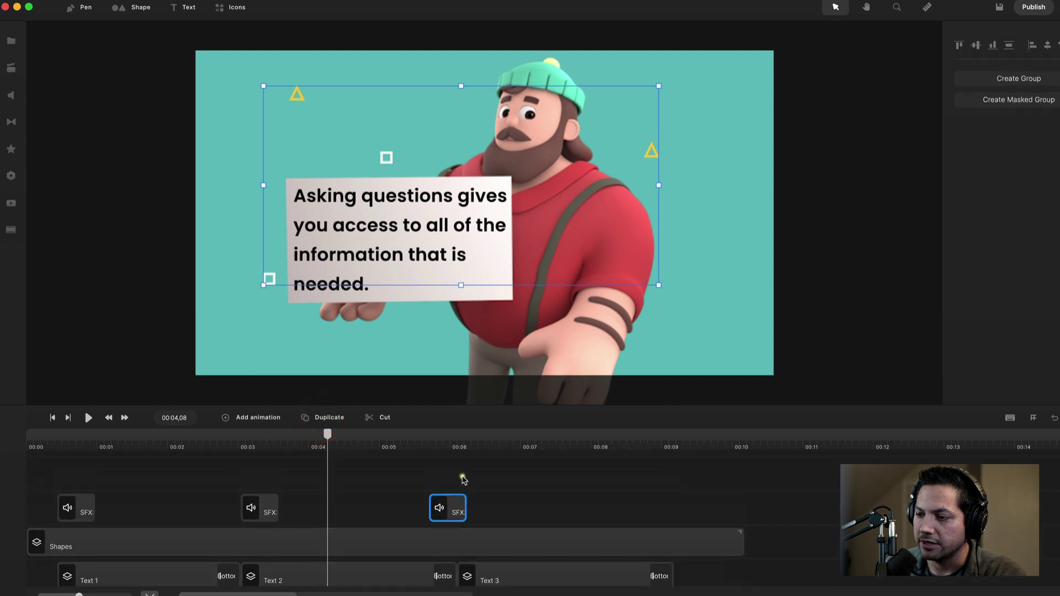
Align the third sound-effect clip with the start of Text 3 and play from about 00:05,29 to check its timing.
mouse_move(465, 449)
mouse_down()
mouse_move(445, 441)
mouse_move(460, 441)
mouse_up()
drag(453, 513, 478, 511)
drag(452, 437, 450, 439)
key(space)
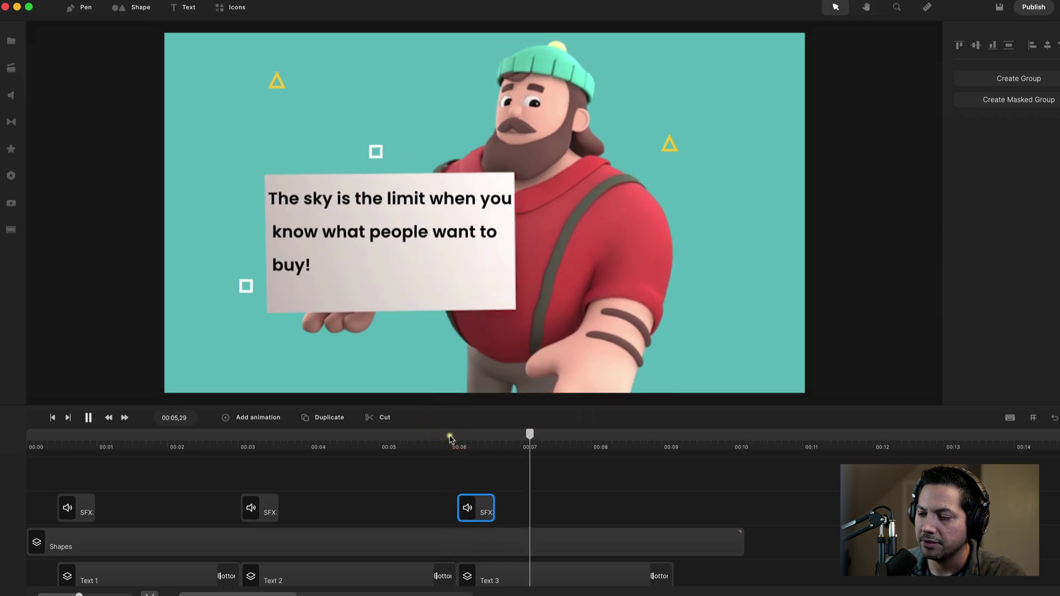
key(space)
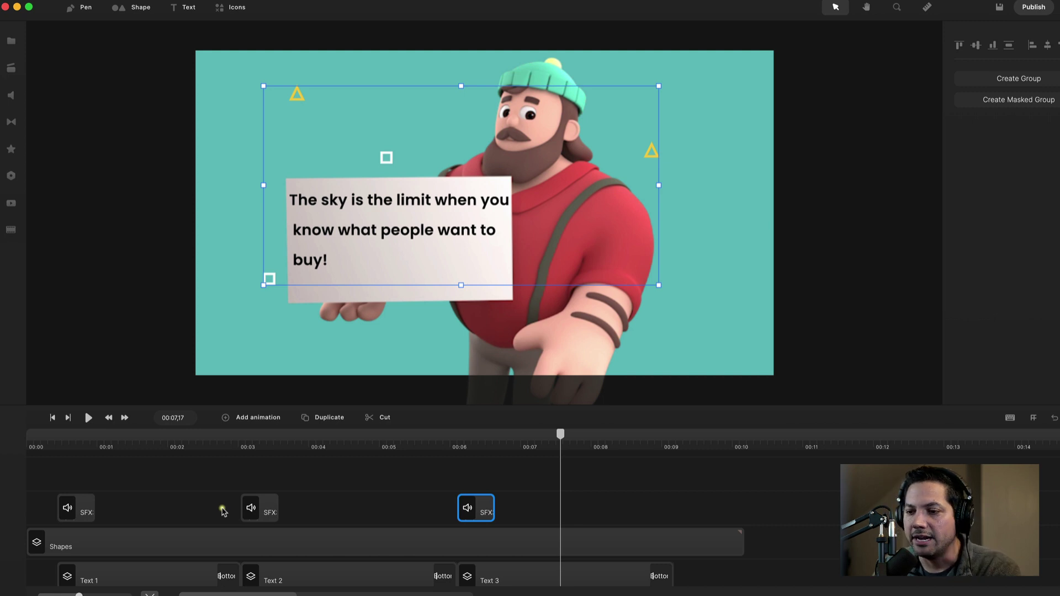
scroll(226, 515, down, 4)
scroll(241, 542, up, 1)
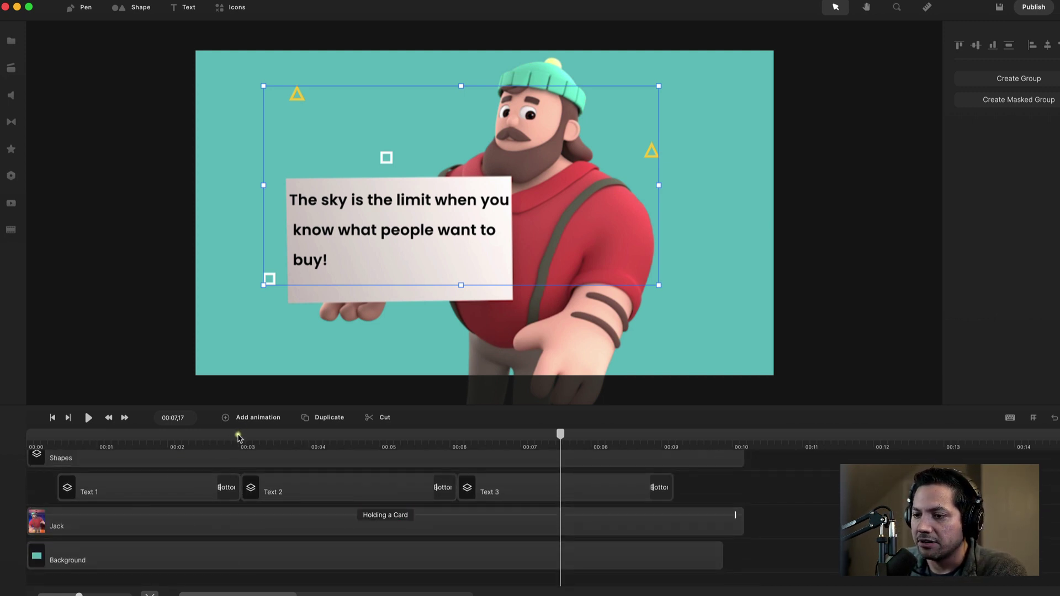
click(167, 349)
key(f)
scroll(770, 481, up, 2)
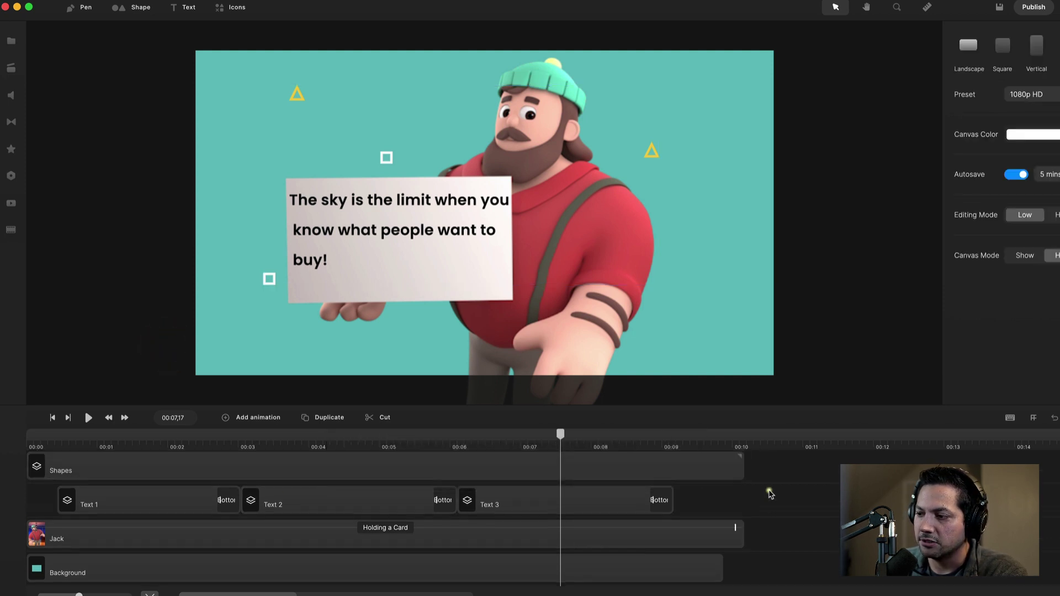
right_click(446, 503)
click(469, 490)
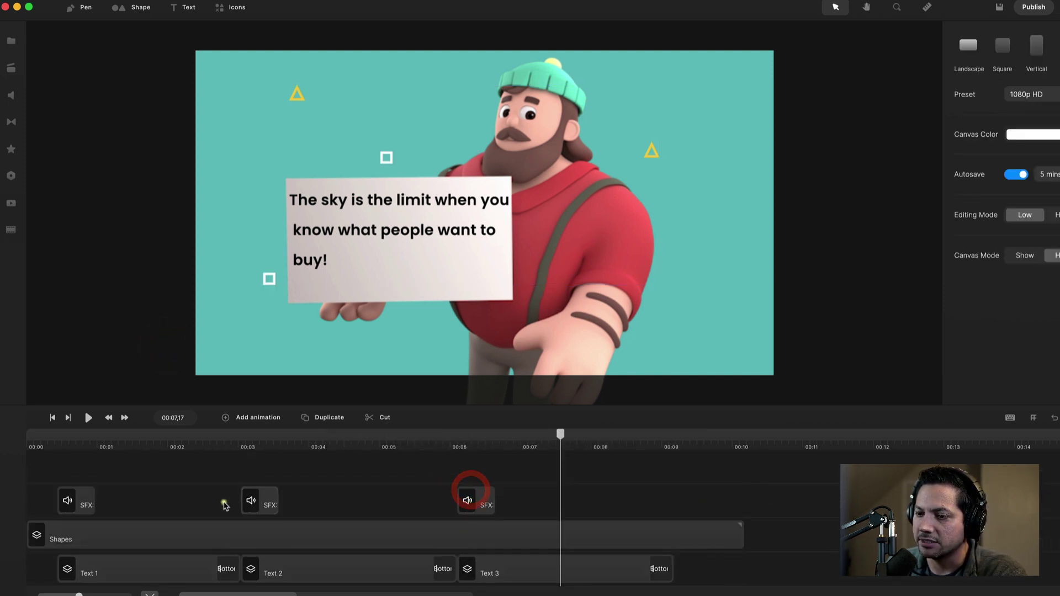
scroll(327, 521, down, 3)
scroll(328, 521, up, 3)
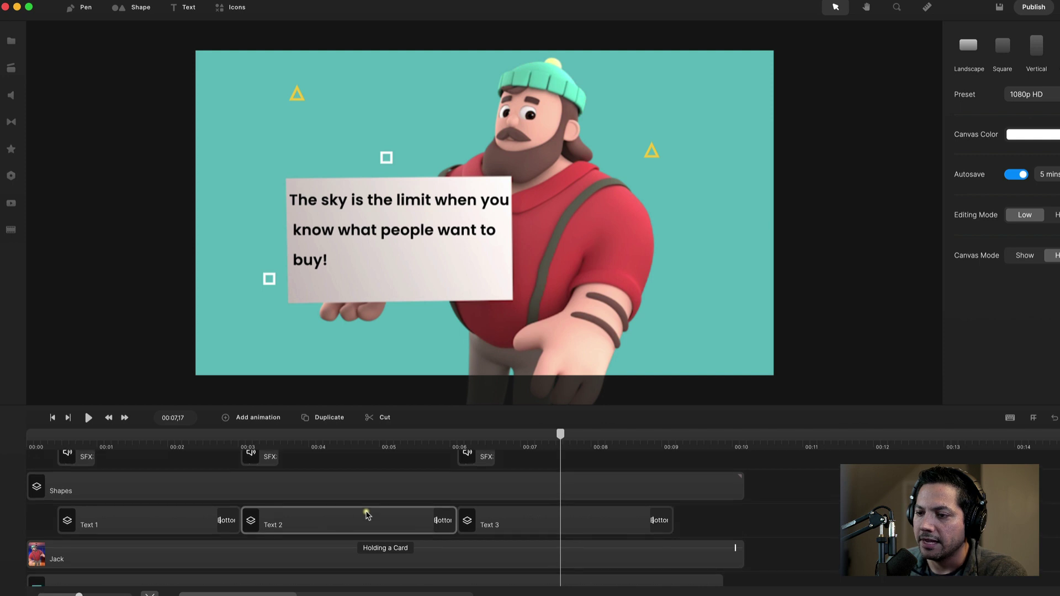
Select every layer on the timeline, including the three sound-effect clips, and combine them into one group.
key(super+a)
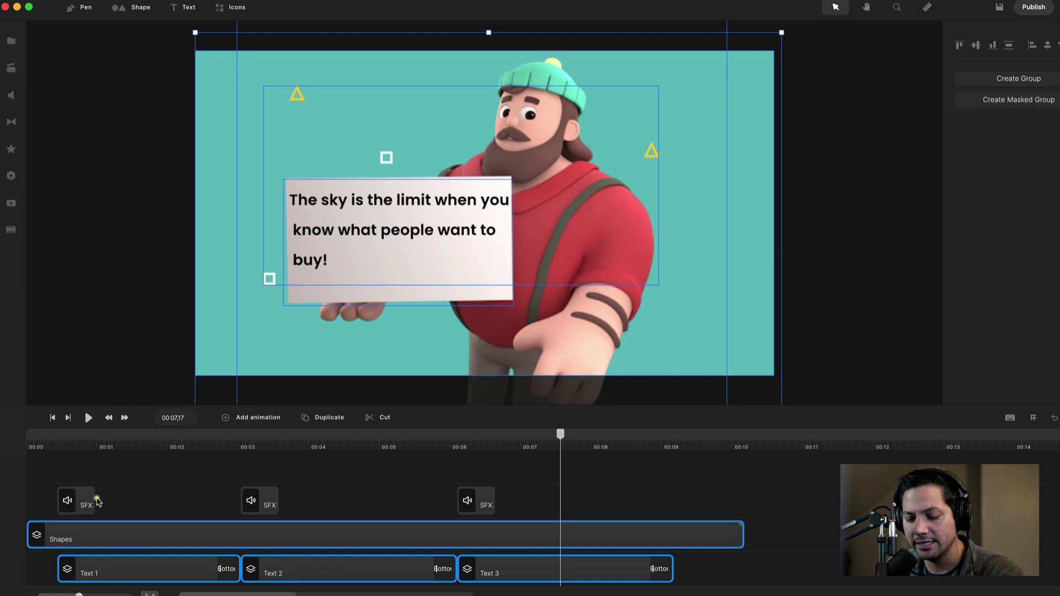
key(super)
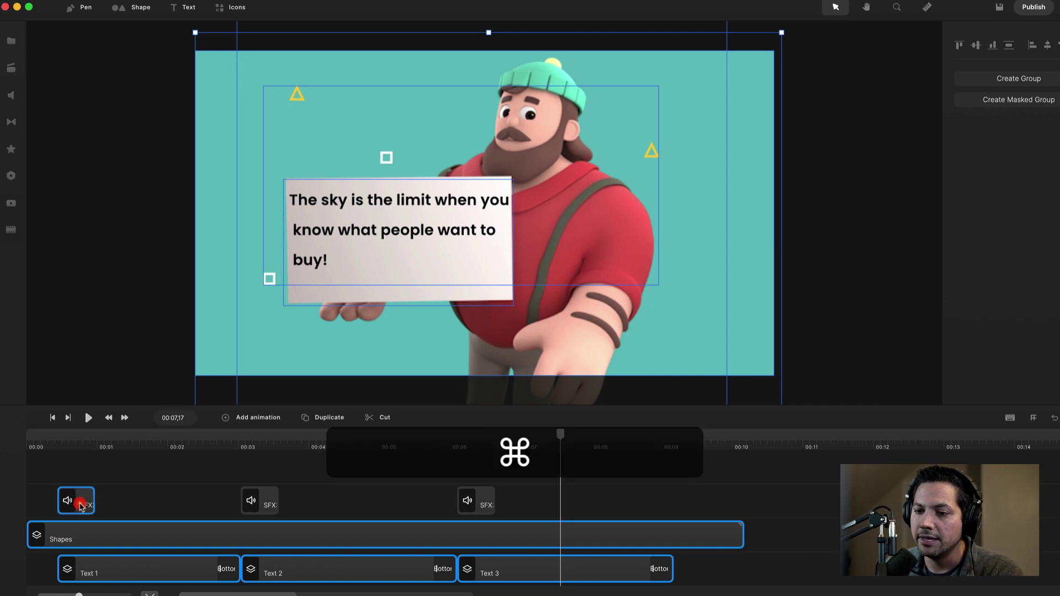
super+click(476, 502)
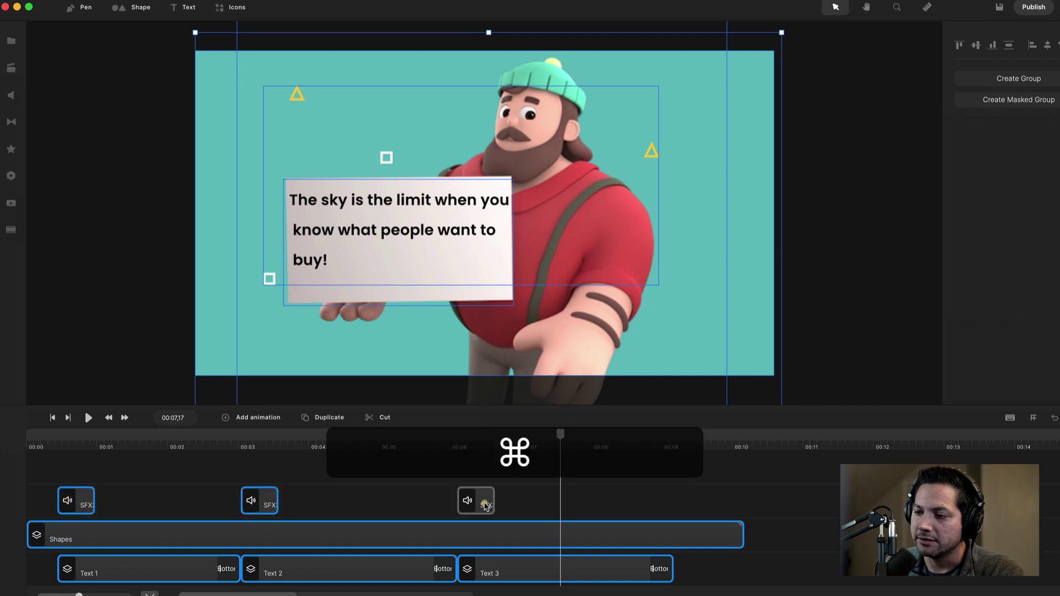
scroll(426, 525, down, 5)
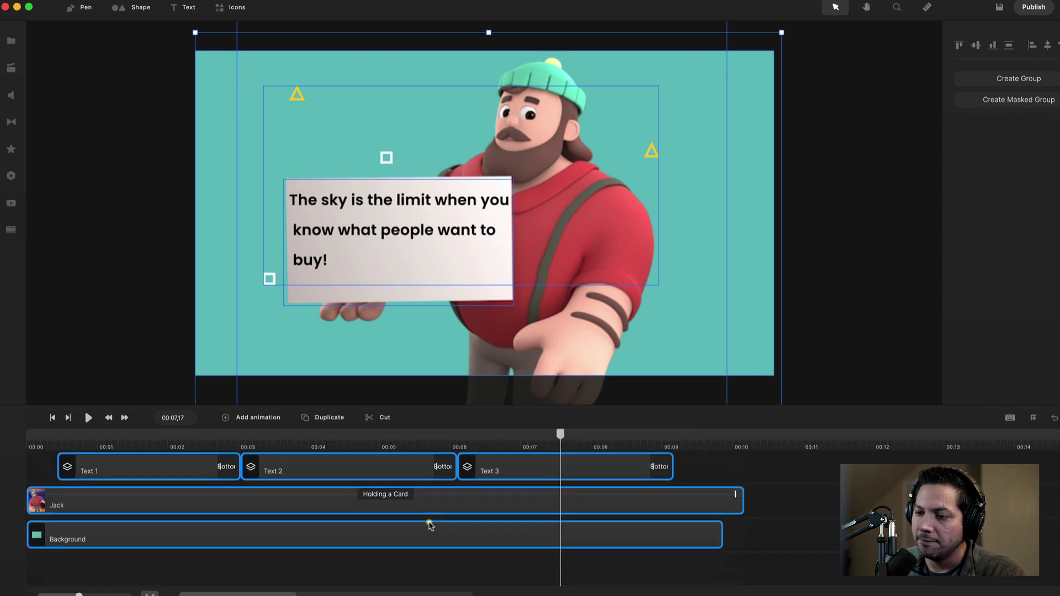
scroll(411, 527, up, 4)
right_click(209, 523)
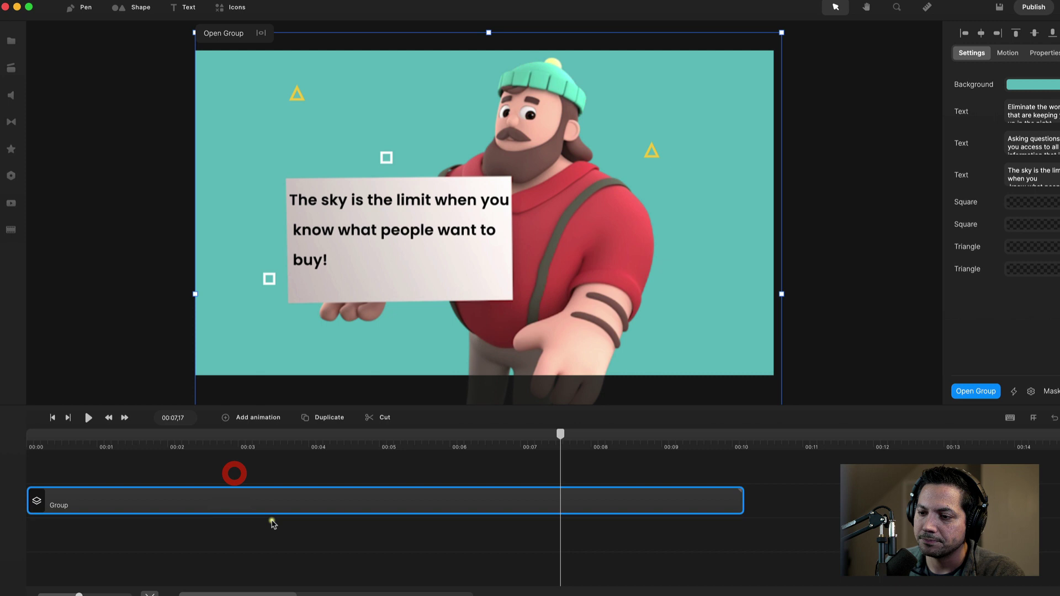
Rename the new group to "Master Animation".
right_click(209, 500)
click(241, 347)
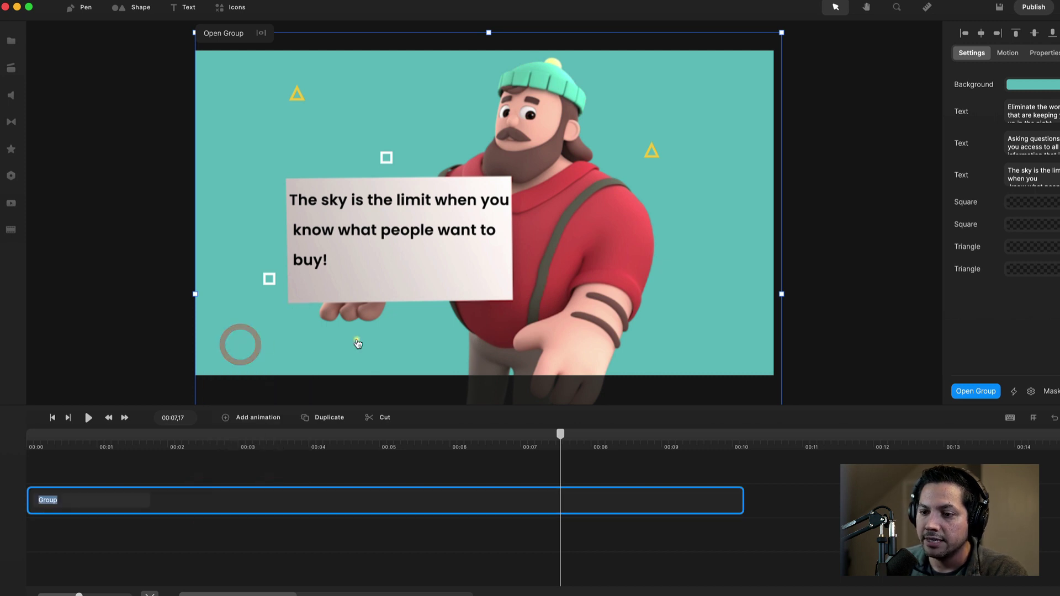
text(Master Animation)
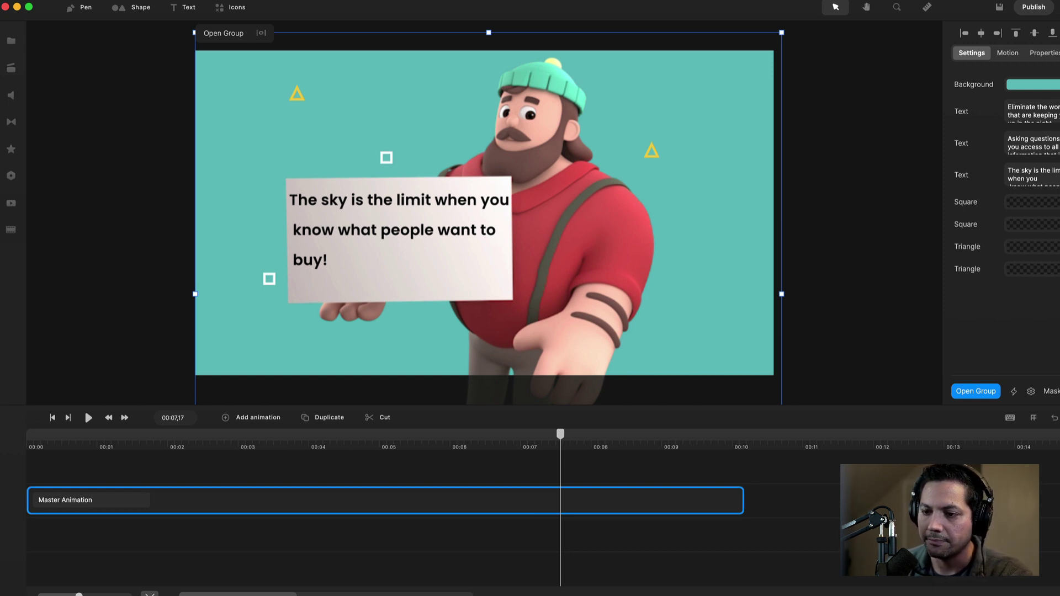
key(Return)
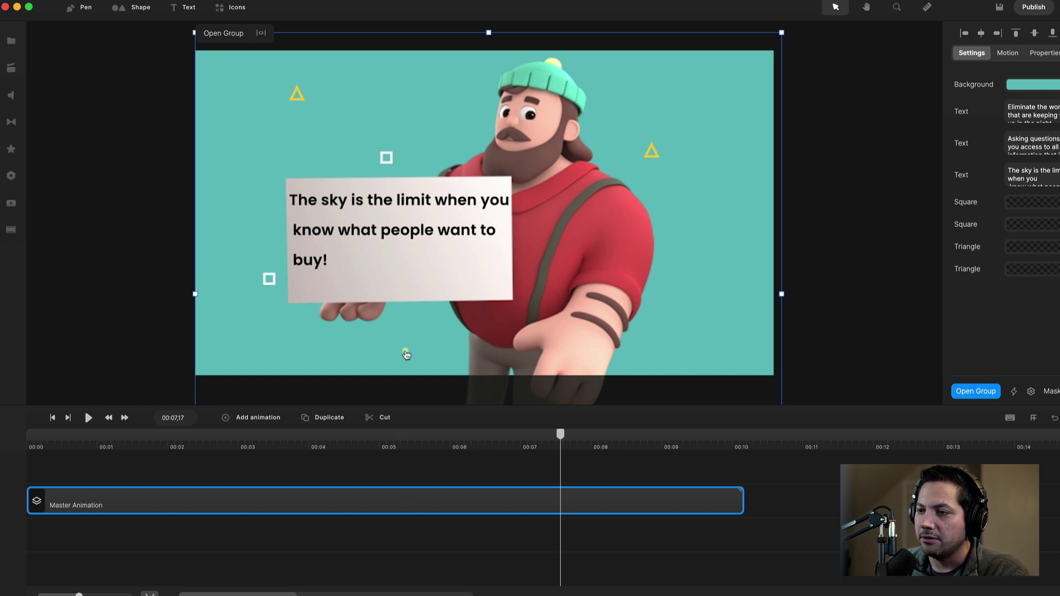
Play the grouped animation from the beginning to check that picture and sound still run together.
click(112, 440)
key(Home)
key(space)
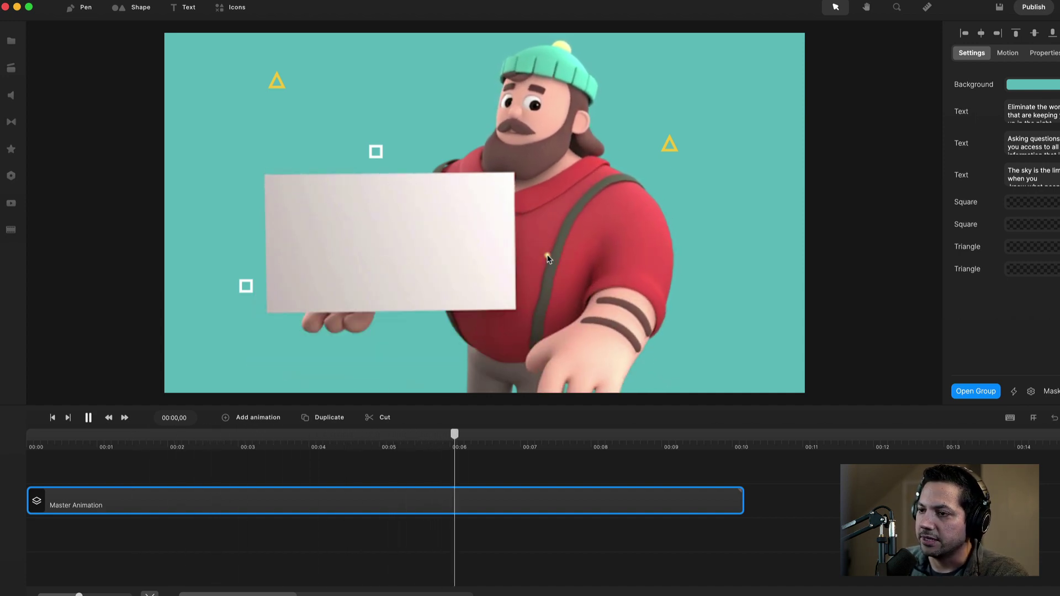
key(space)
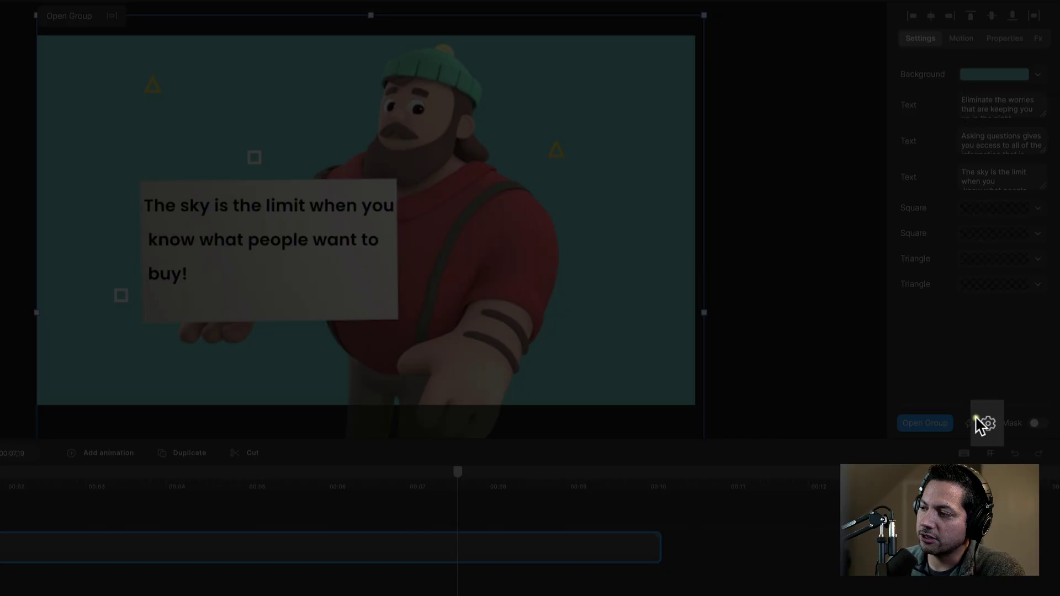
Open the group's Easy Edit Properties and enable the Border color for both squares and both triangles.
click(988, 426)
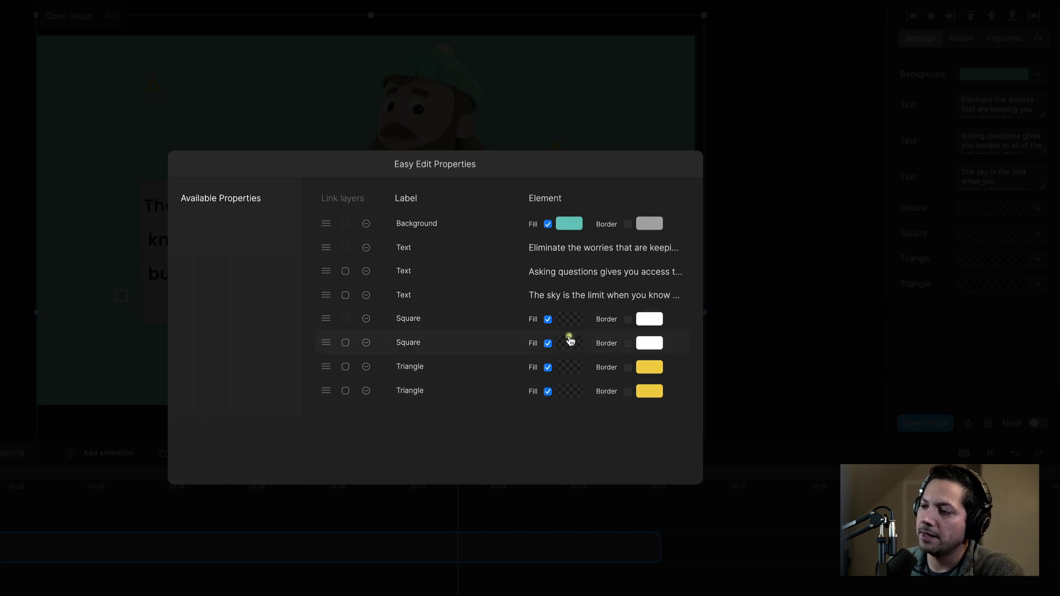
click(628, 319)
click(627, 343)
click(628, 367)
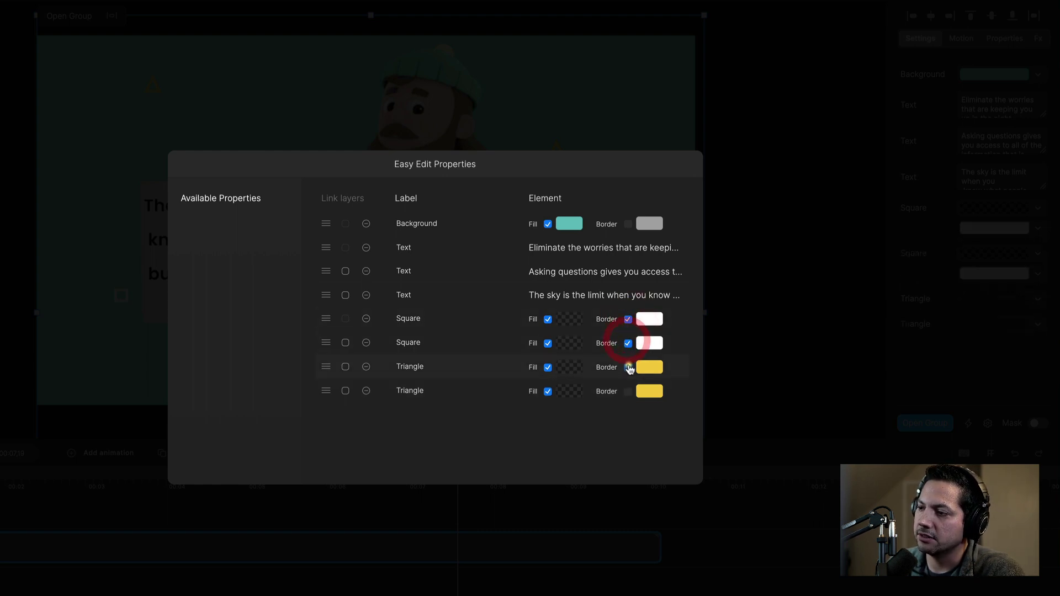
click(627, 391)
Disable the Fill property for both triangles and both squares in Easy Edit Properties.
click(548, 391)
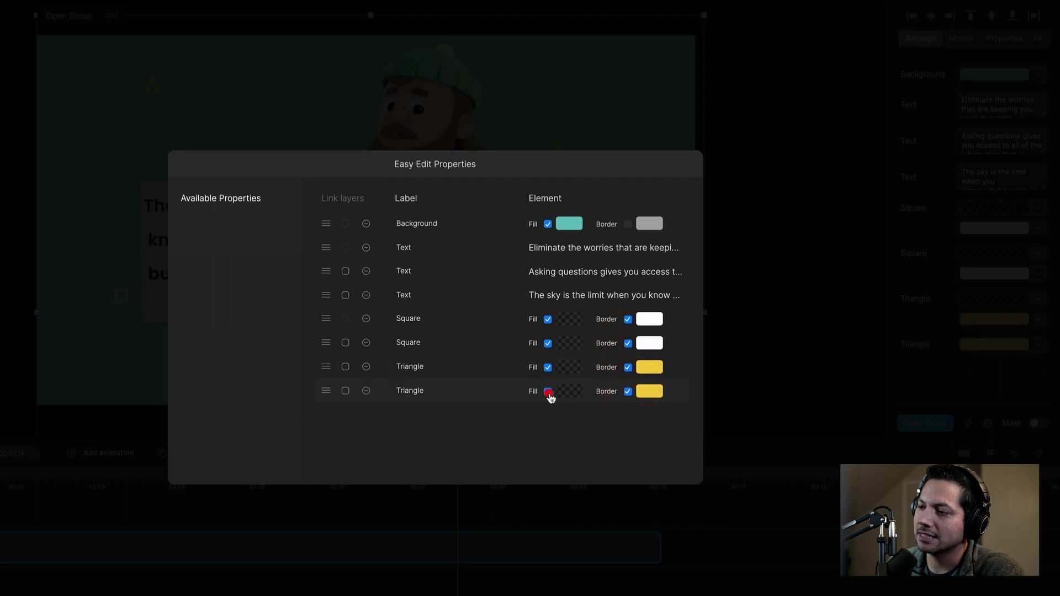
click(548, 367)
click(547, 343)
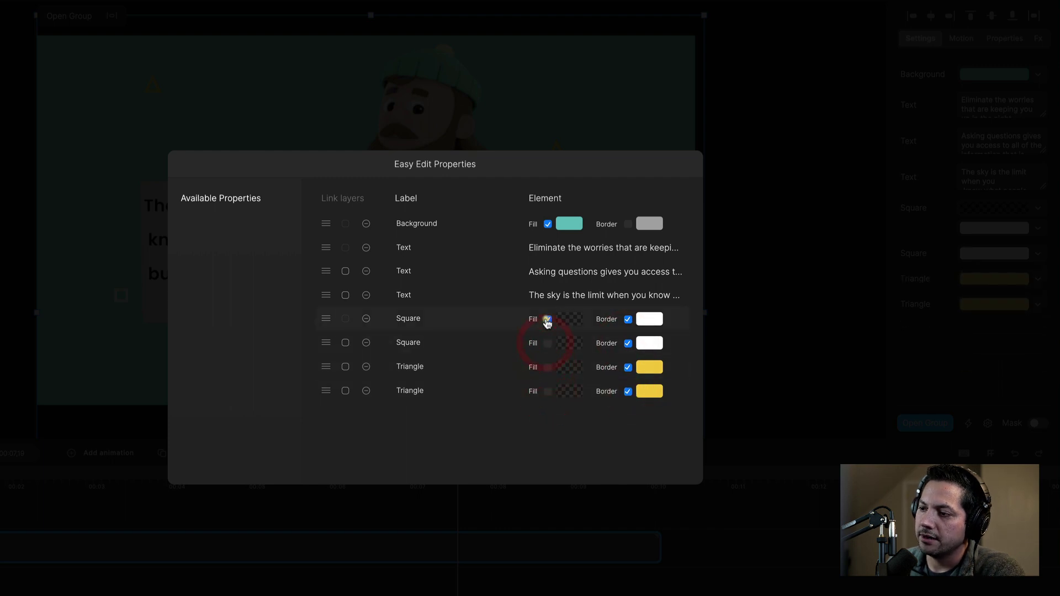
click(548, 319)
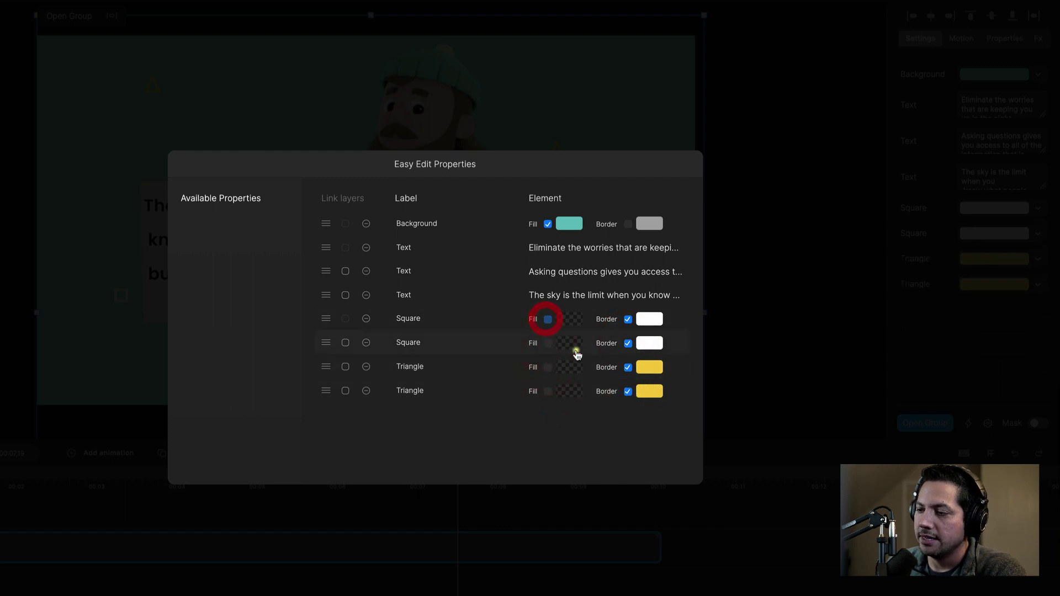
Link the second square to the first and the second triangle to the first, and close Easy Edit Properties.
click(346, 343)
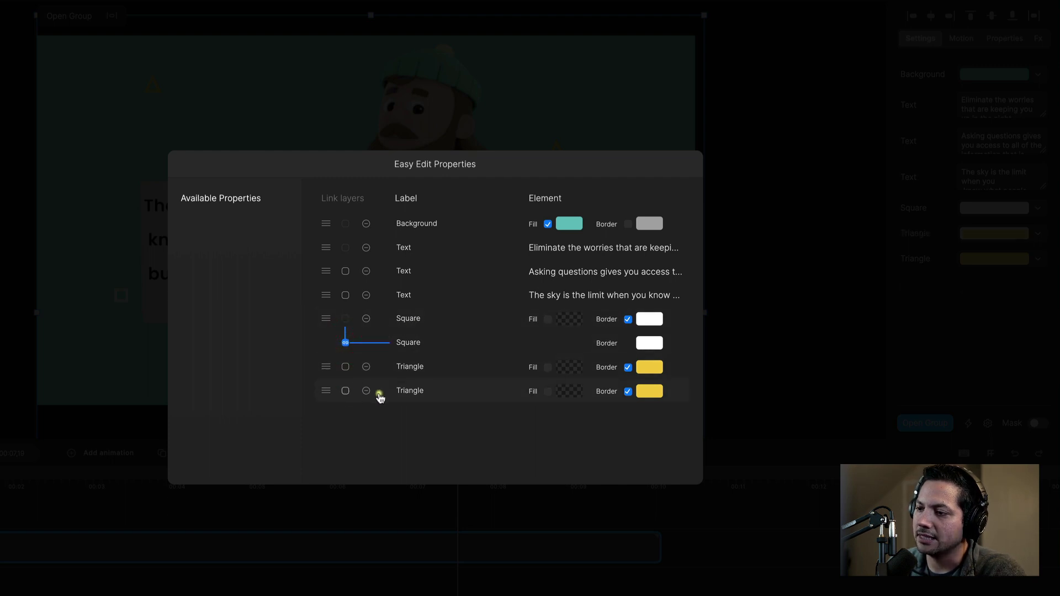
click(346, 391)
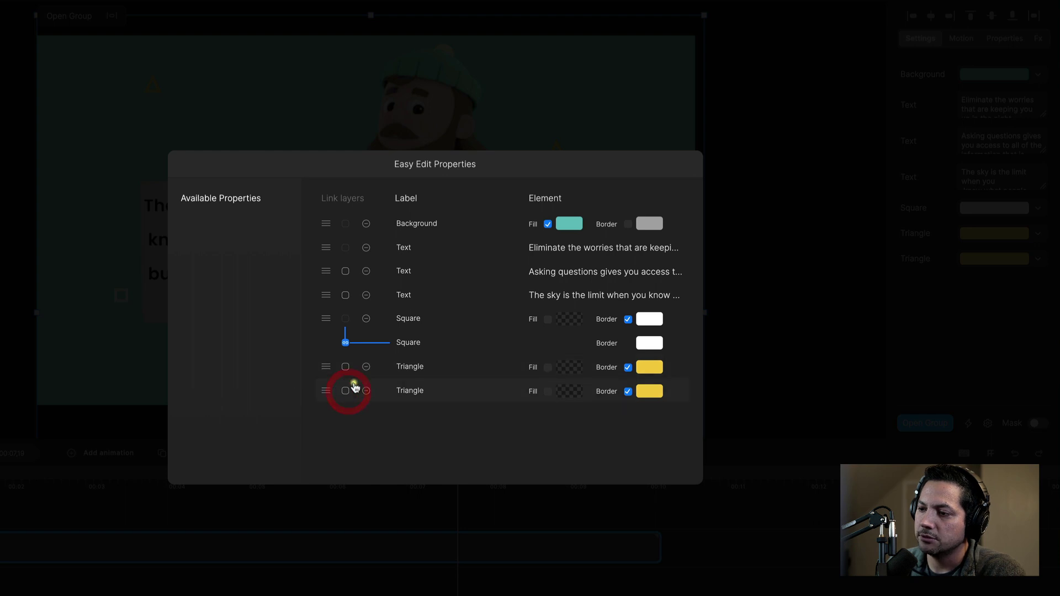
click(347, 391)
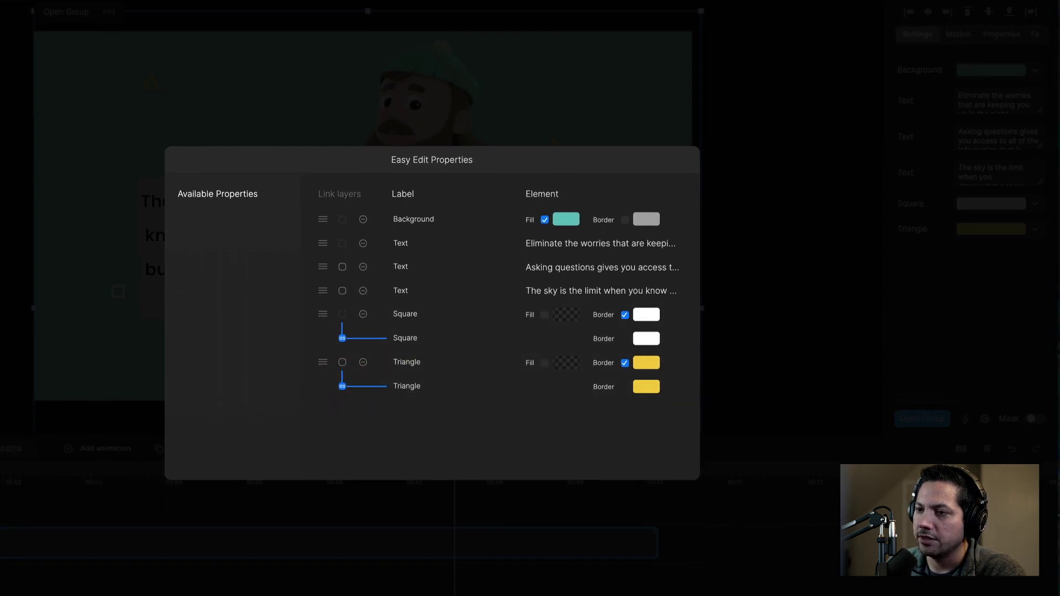
click(23, 261)
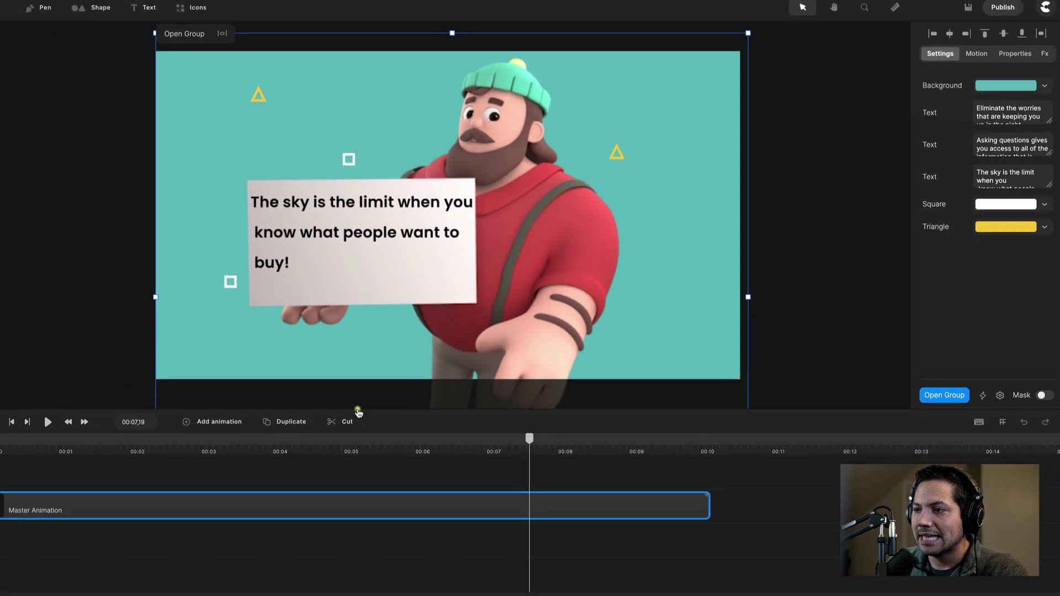
Deselect the Master Animation group, return to 00:00,00 and preview the animation through the second text card.
click(236, 445)
drag(231, 445, 32, 448)
click(32, 447)
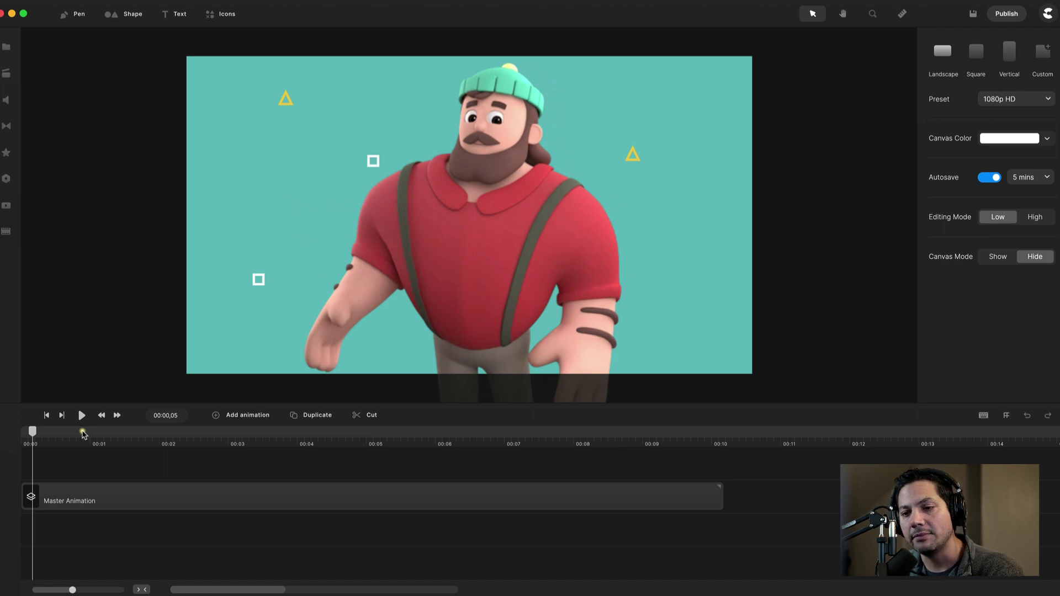
click(24, 435)
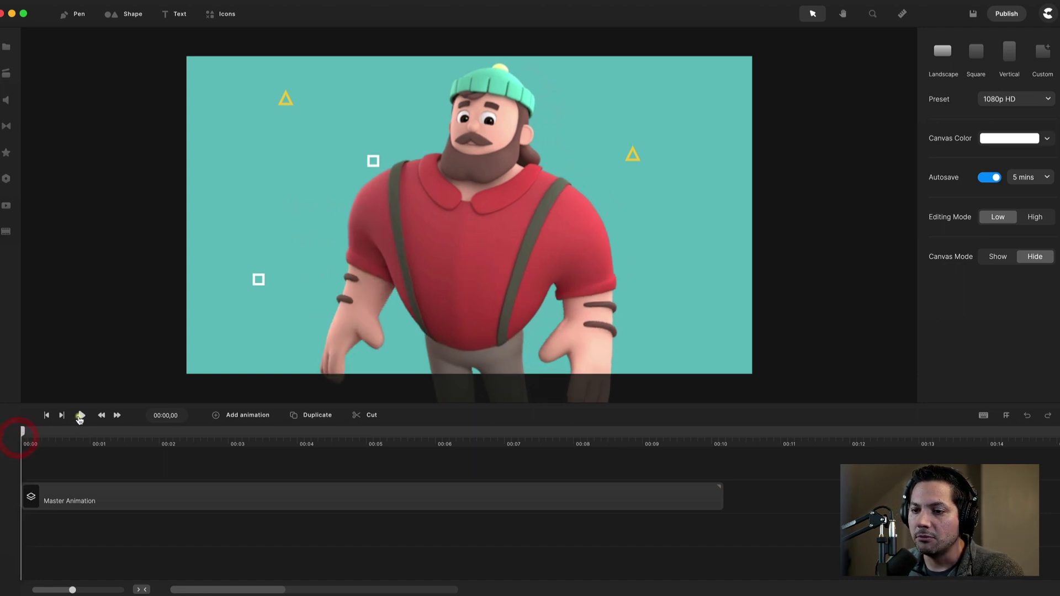
click(81, 415)
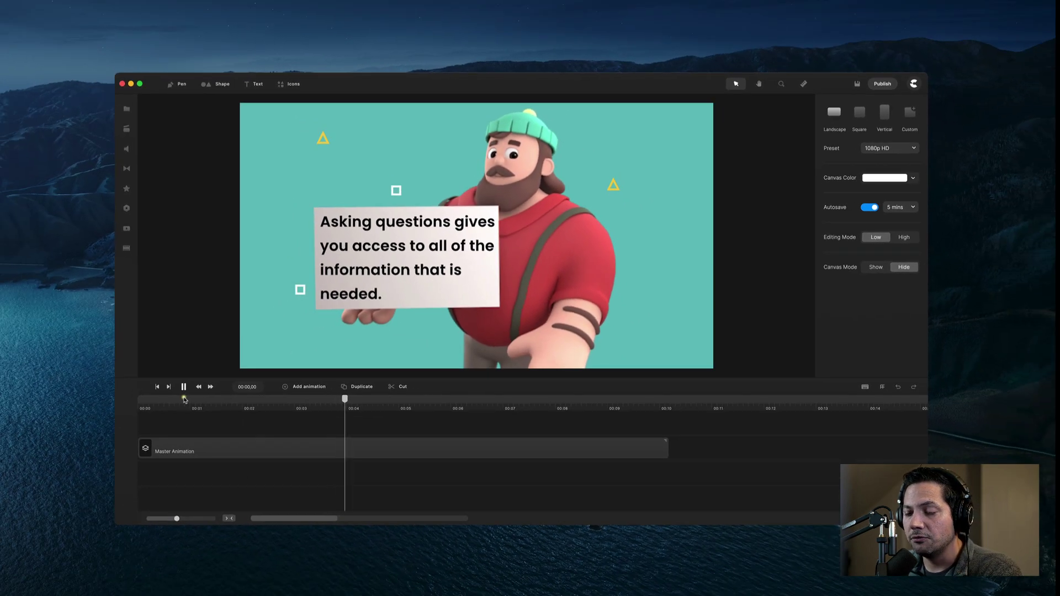
key(space)
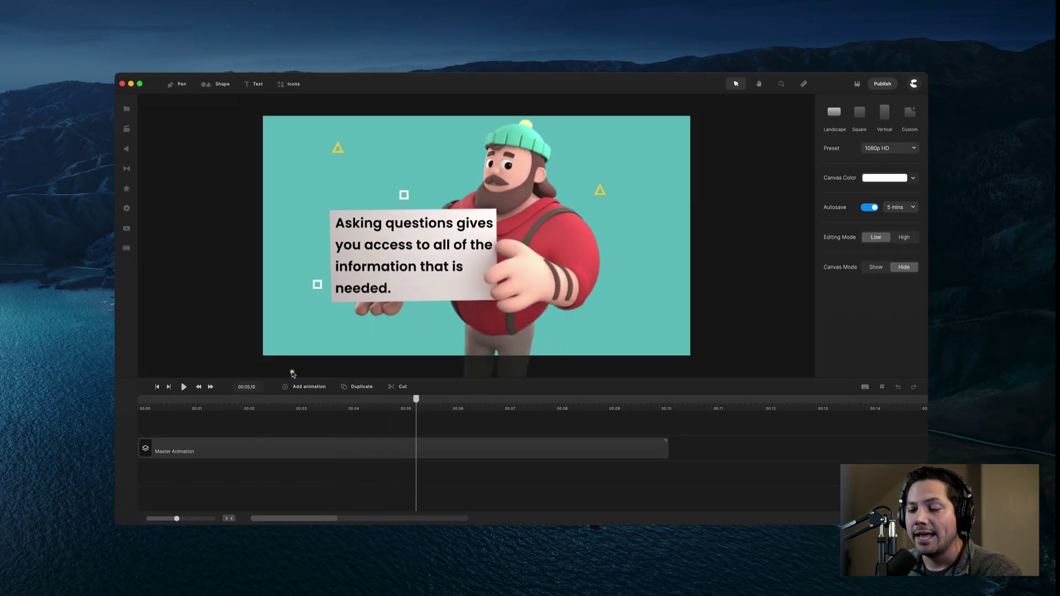